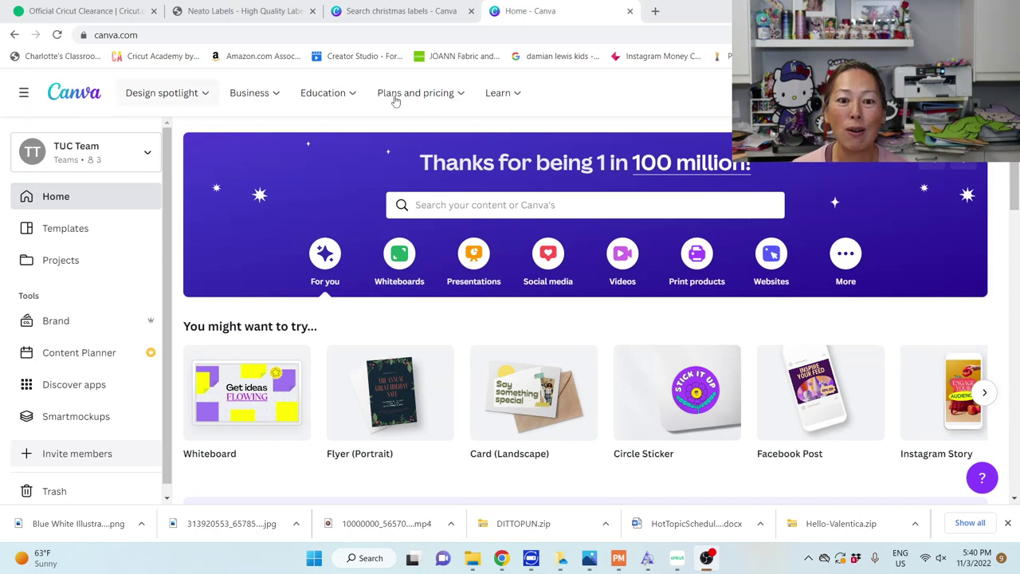
Search Canva templates for 'christmas stickers'.
{"action": "left_click", "coordinate": [518, 204]}
{"action": "type", "text": "christmas stickers"}
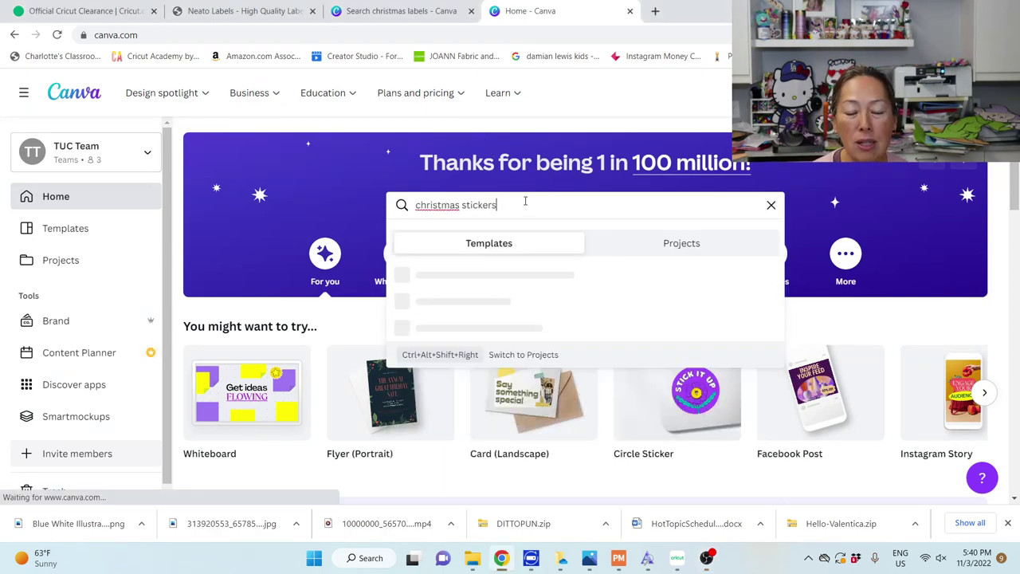
{"action": "key", "text": "Return"}
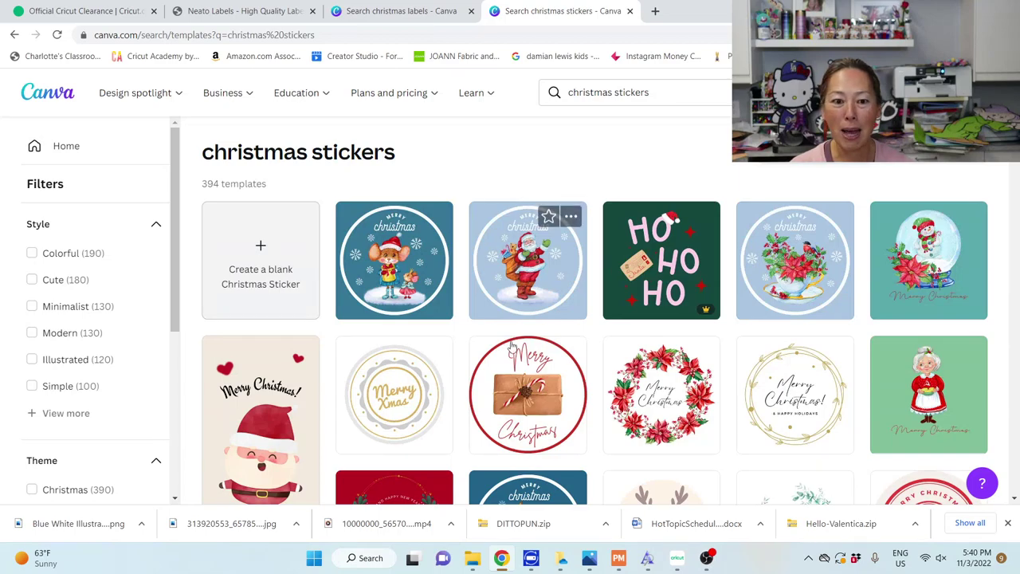
Open the red Santa-suit 'Red and White Modern Merry Christmas label Sticker' template.
{"action": "scroll", "coordinate": [510, 369], "scroll_direction": "down", "scroll_amount": 3}
{"action": "scroll", "coordinate": [510, 368], "scroll_direction": "down", "scroll_amount": 1}
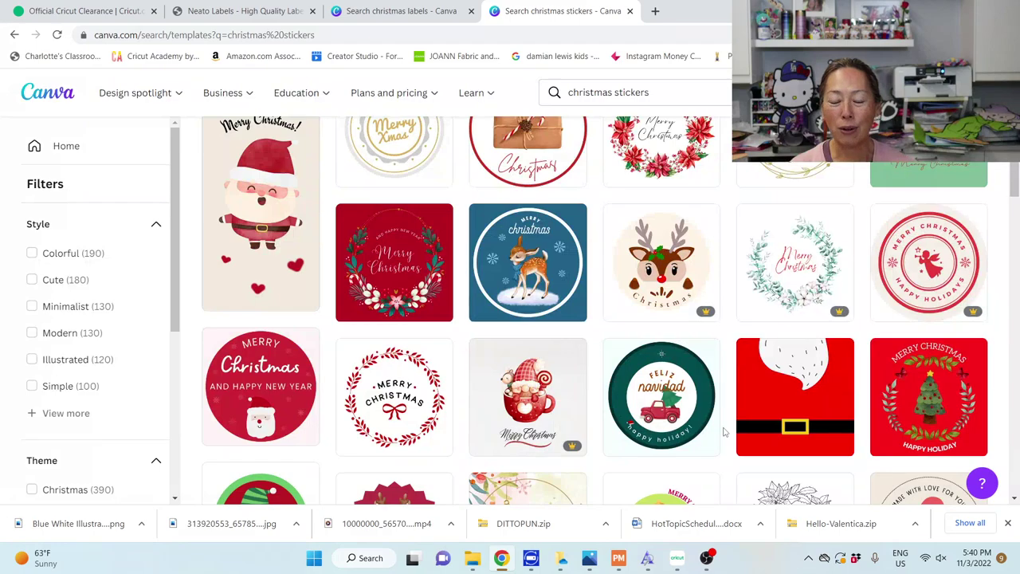
{"action": "scroll", "coordinate": [723, 429], "scroll_direction": "down", "scroll_amount": 2}
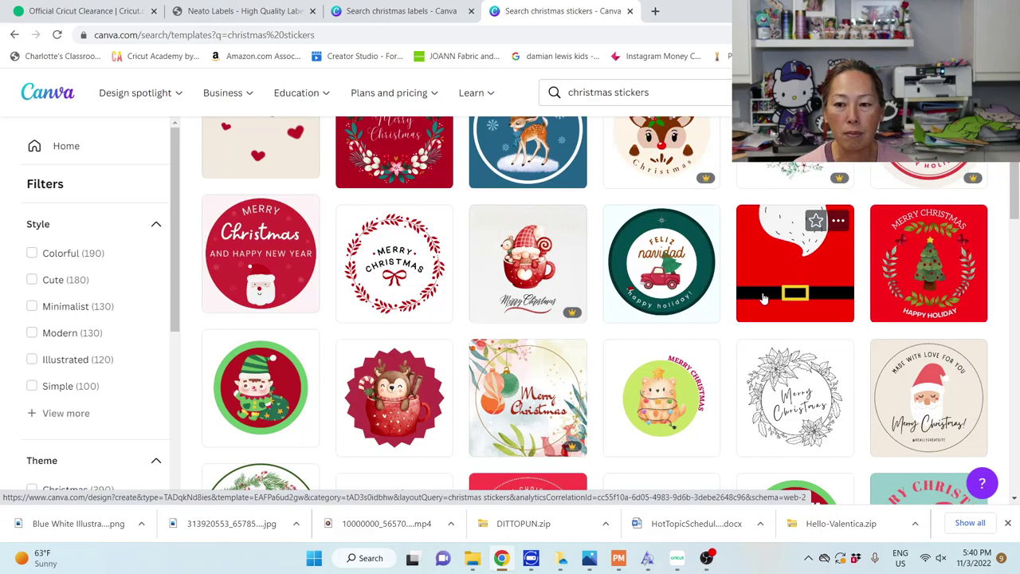
{"action": "scroll", "coordinate": [763, 297], "scroll_direction": "down", "scroll_amount": 1}
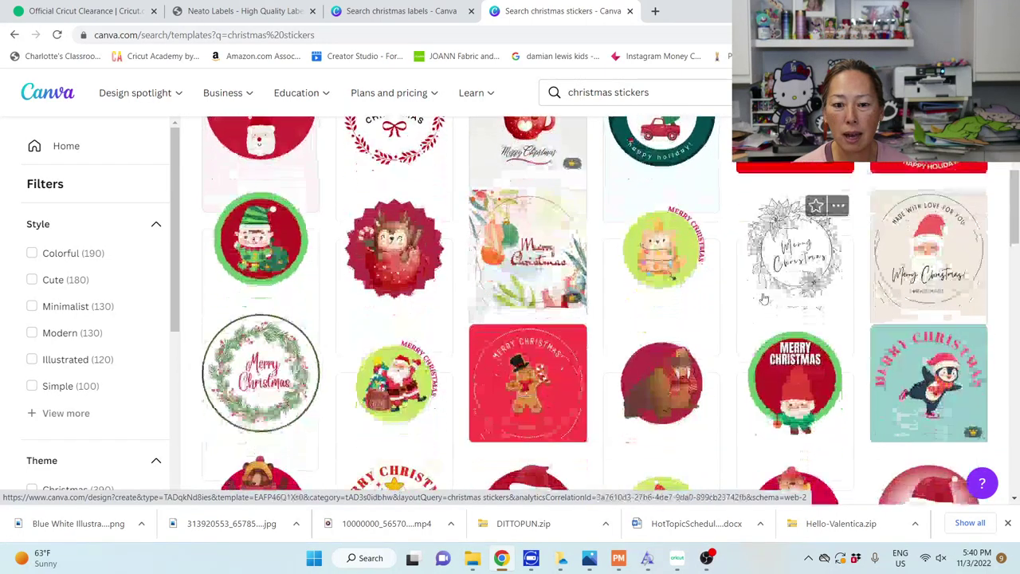
{"action": "scroll", "coordinate": [763, 297], "scroll_direction": "up", "scroll_amount": 1}
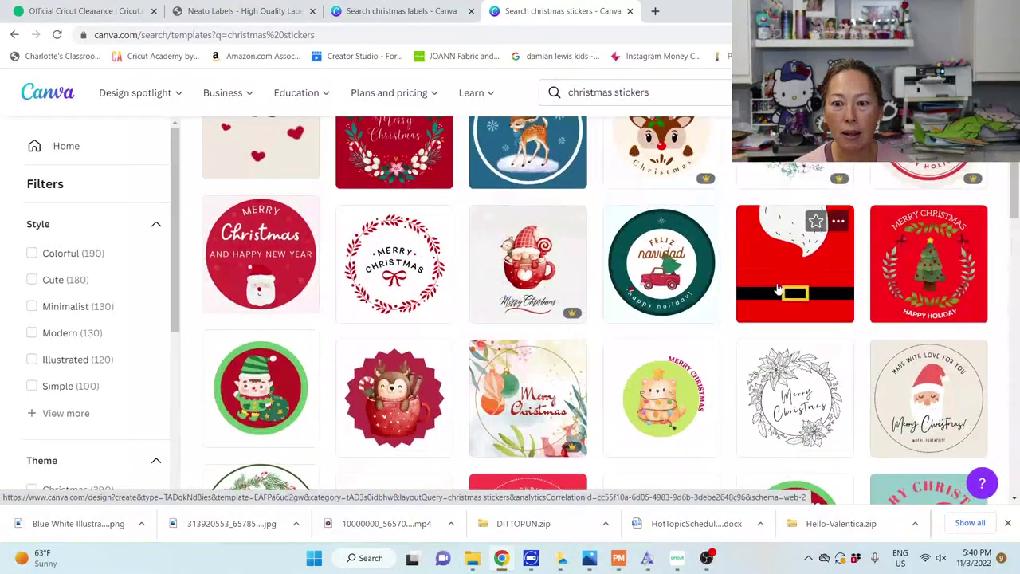
{"action": "left_click", "coordinate": [777, 288]}
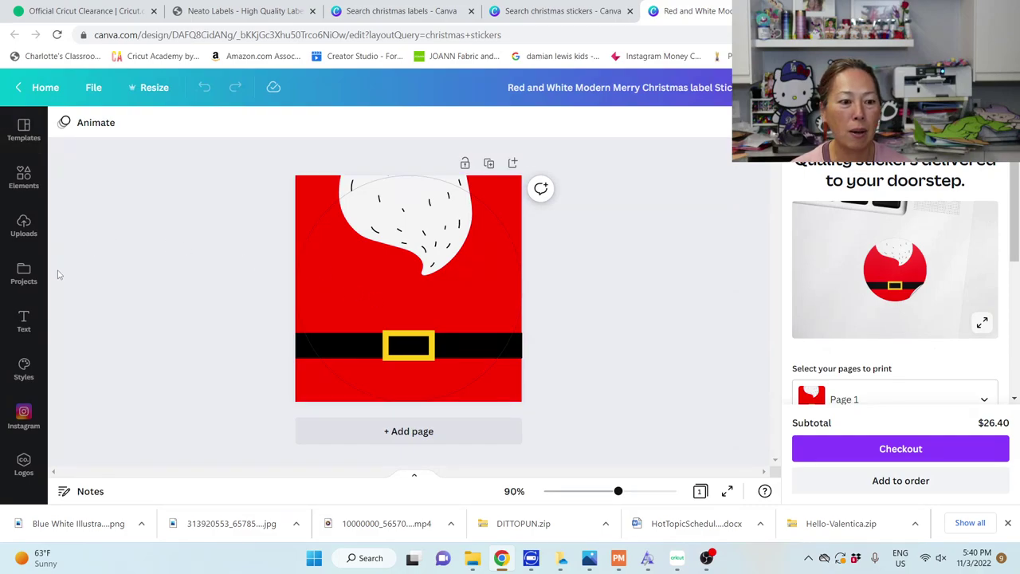
Add a subheading reading 'Merry Christmas!', 'Love,' and a signed name on three lines.
{"action": "left_click", "coordinate": [24, 320]}
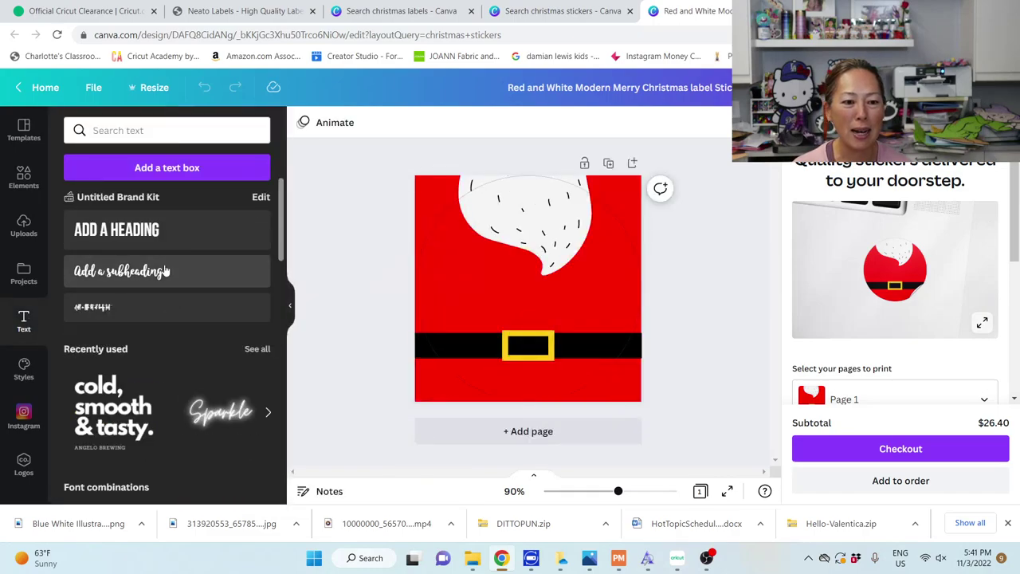
{"action": "left_click", "coordinate": [153, 278]}
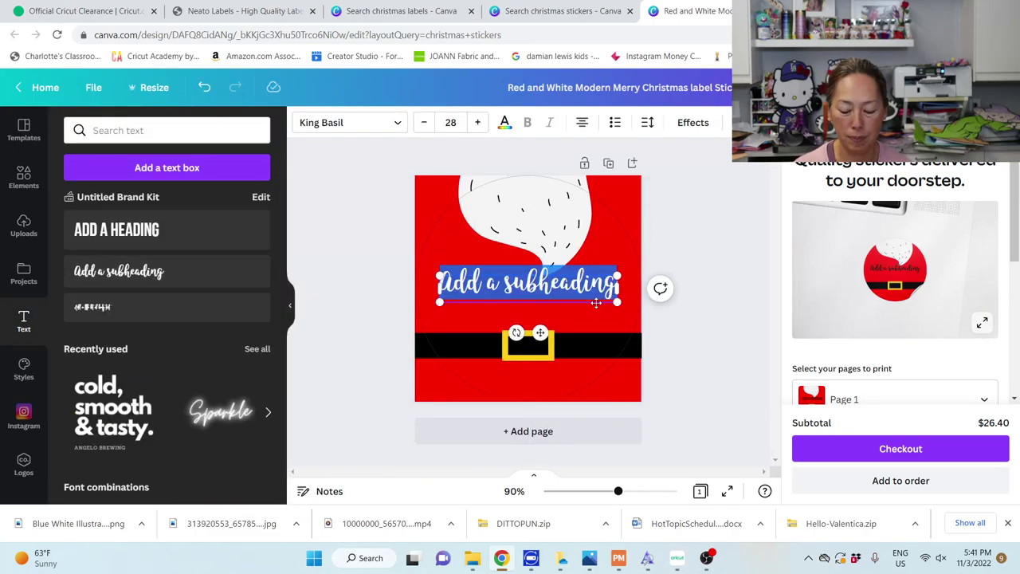
{"action": "key", "text": "BackSpace"}
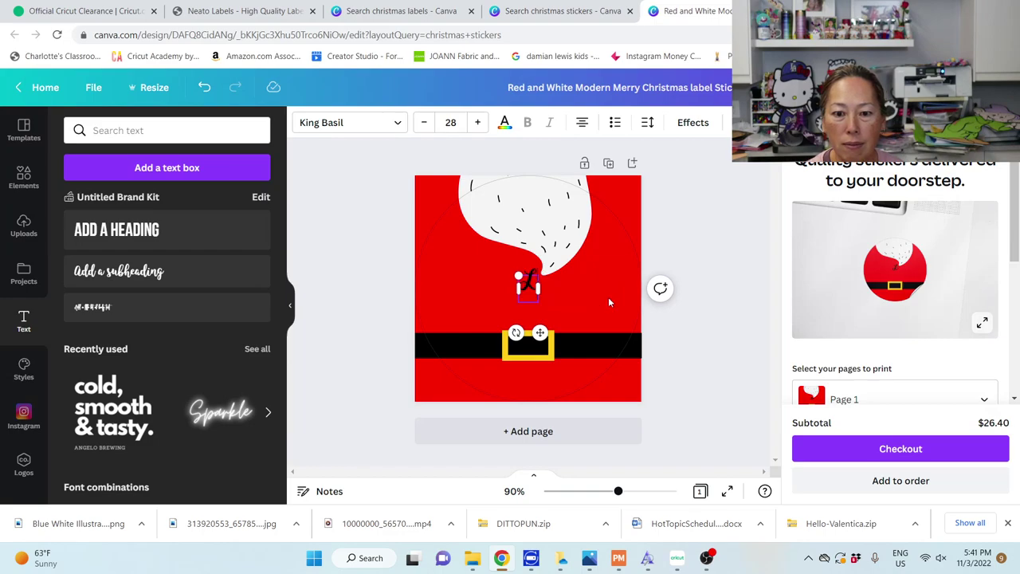
{"action": "type", "text": "Merry Ch"}
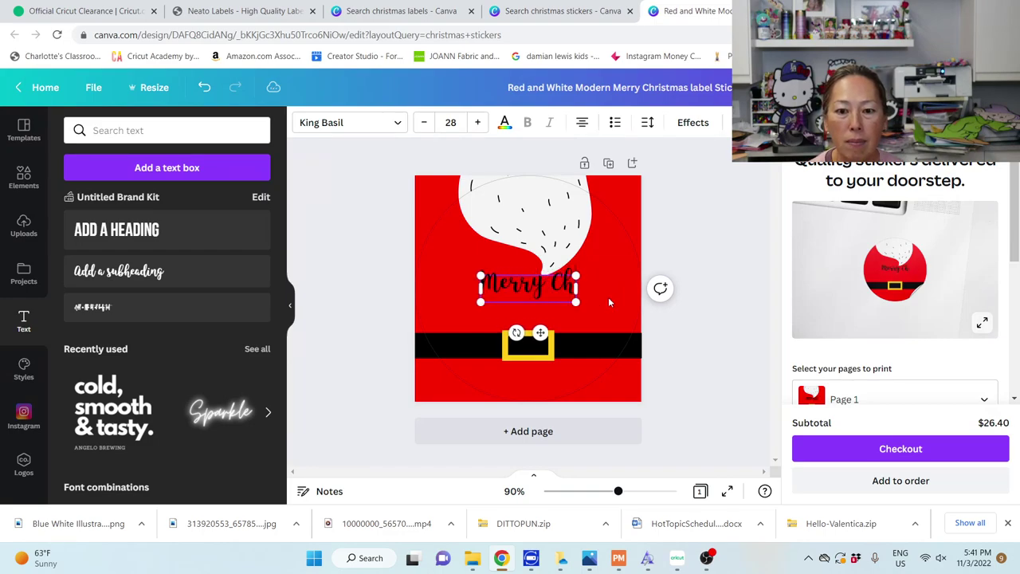
{"action": "type", "text": "ristmas!"}
{"action": "key", "text": "Return"}
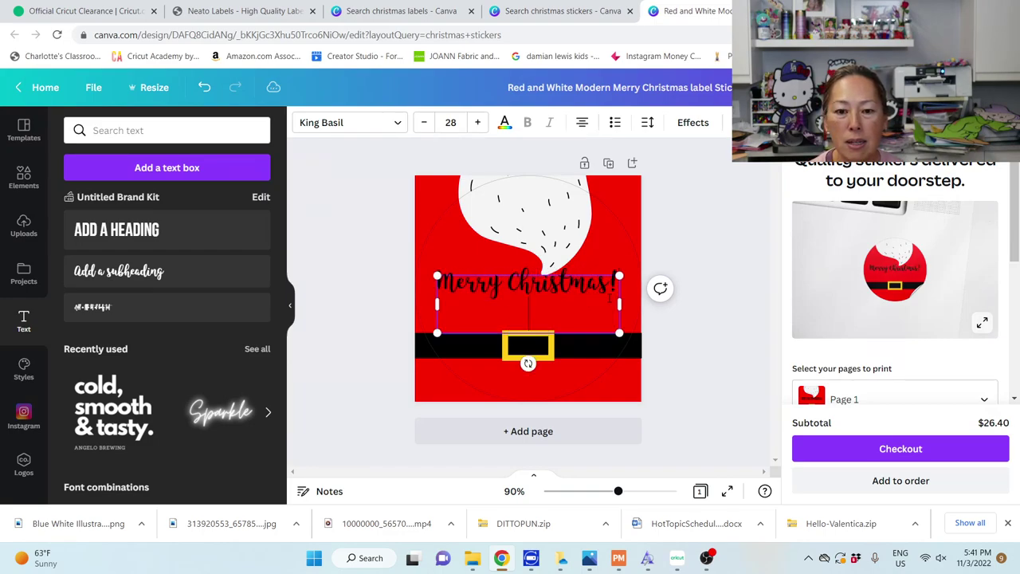
{"action": "type", "text": "Love,"}
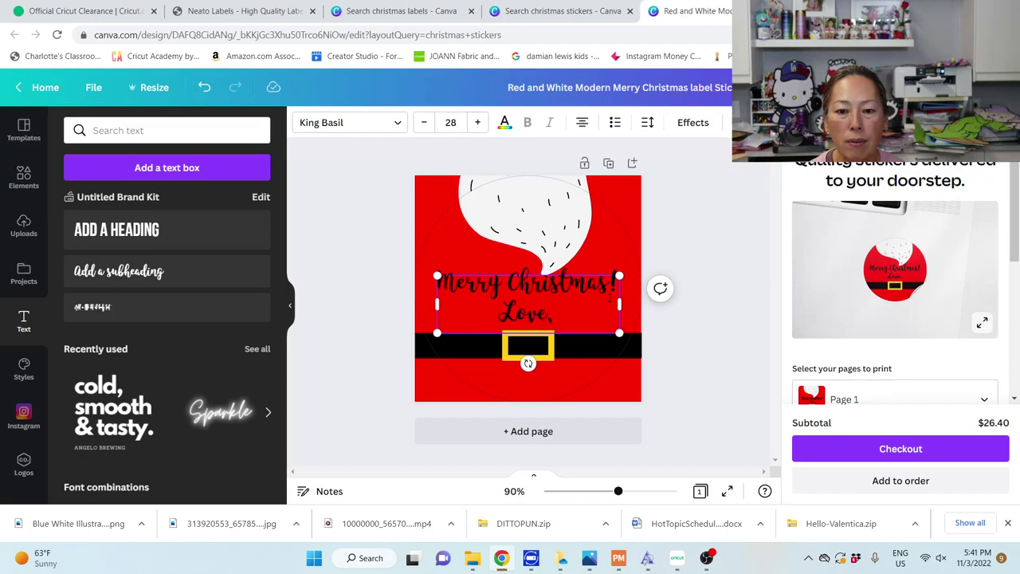
{"action": "key", "text": "Return"}
{"action": "type", "text": "Amy"}
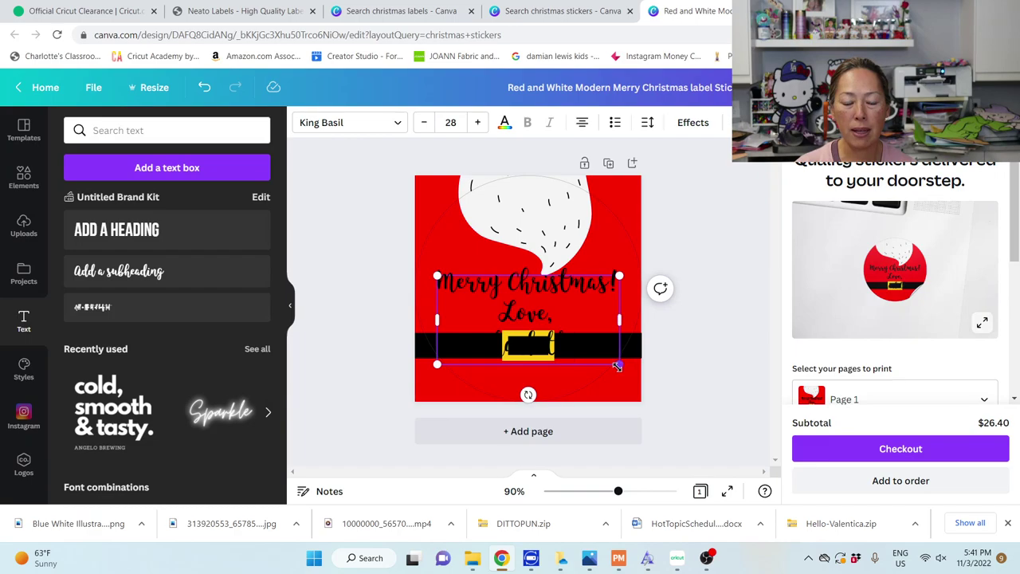
Shrink the greeting to size 18 and centre it just above the black belt.
{"action": "left_click_drag", "start_coordinate": [618, 365], "coordinate": [553, 332]}
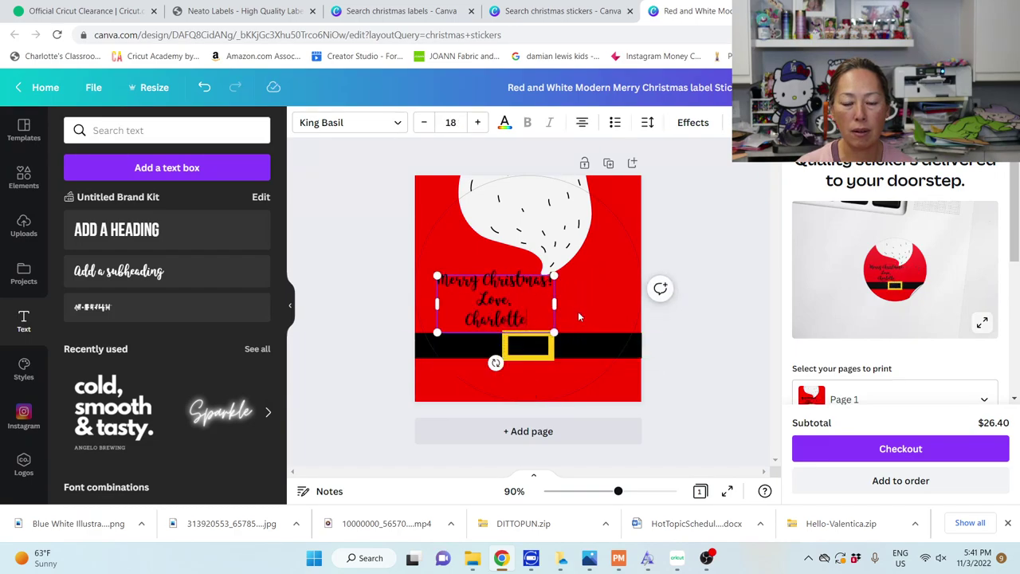
{"action": "left_click", "coordinate": [711, 337]}
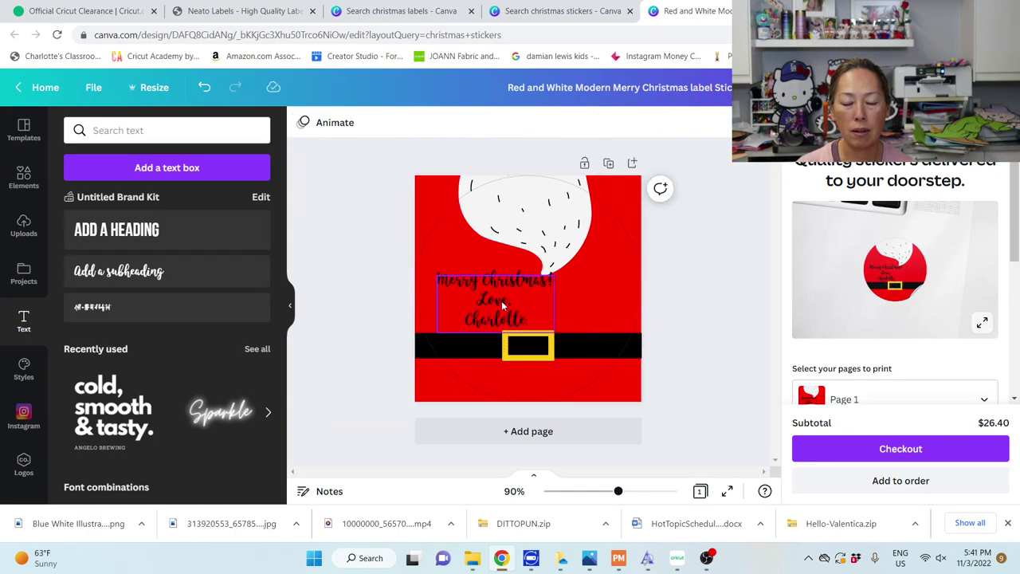
{"action": "left_click_drag", "start_coordinate": [501, 300], "coordinate": [539, 303]}
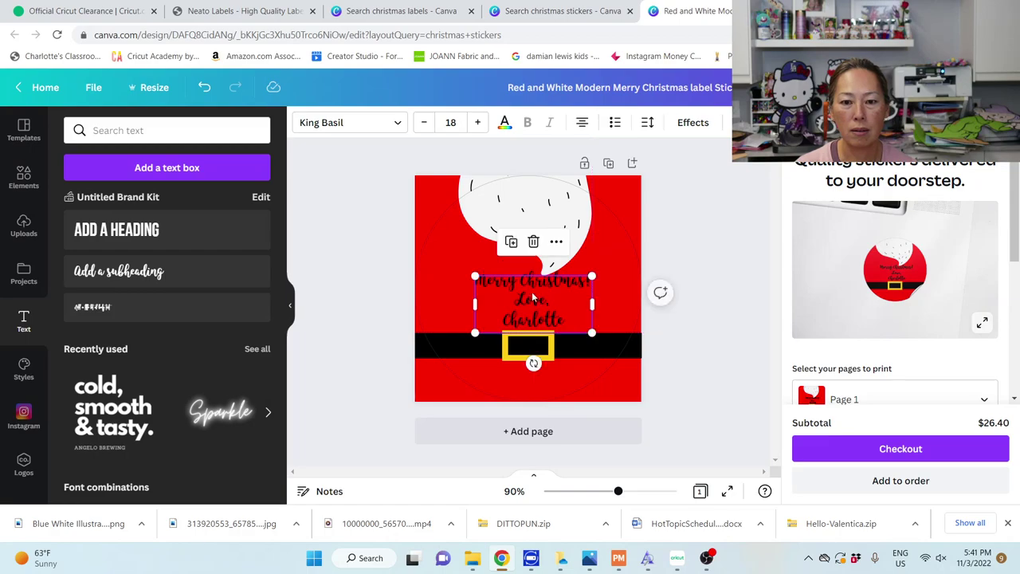
{"action": "scroll", "coordinate": [157, 293], "scroll_direction": "down", "scroll_amount": 3}
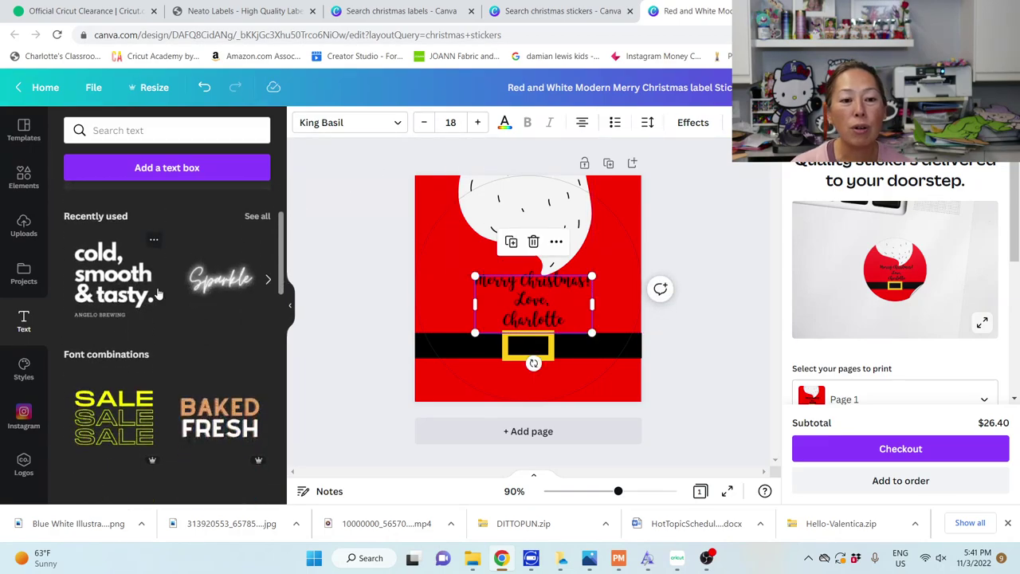
Add the neon Sparkle text, retype it as 'Merry Christmas' and set size 50.
{"action": "left_click", "coordinate": [215, 285]}
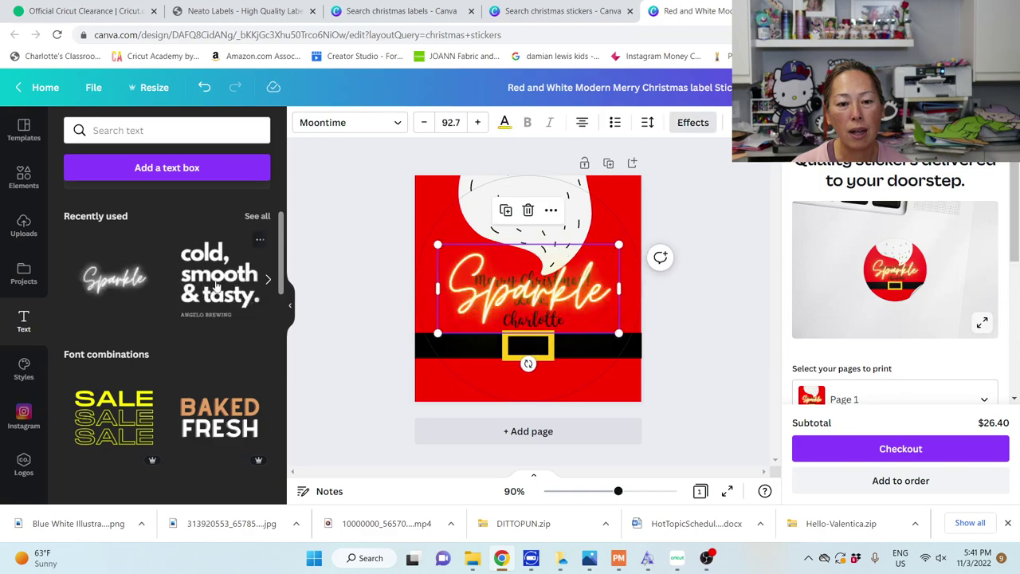
{"action": "left_click_drag", "start_coordinate": [576, 300], "coordinate": [576, 357]}
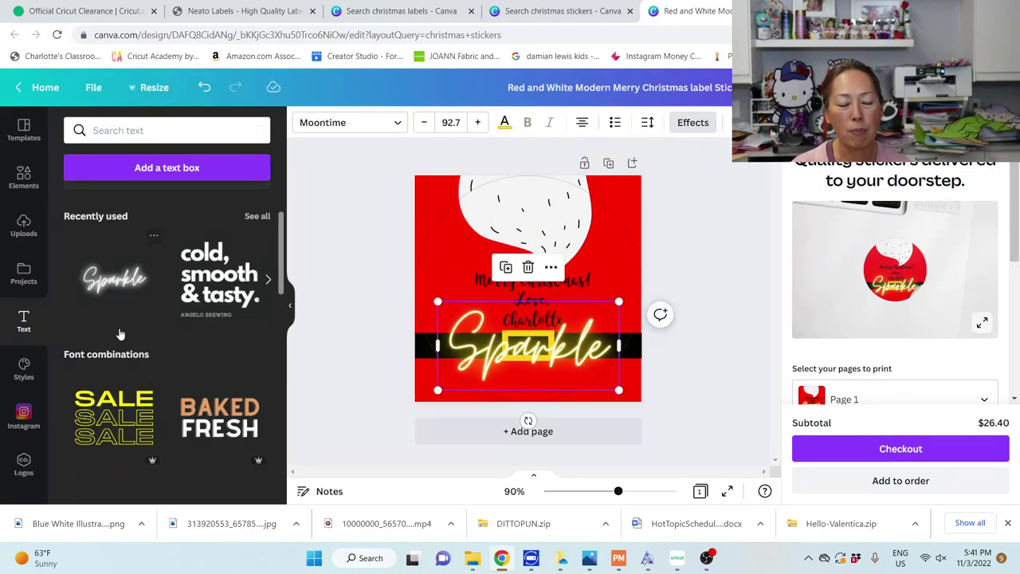
{"action": "scroll", "coordinate": [119, 333], "scroll_direction": "down", "scroll_amount": 10}
{"action": "scroll", "coordinate": [120, 333], "scroll_direction": "down", "scroll_amount": 3}
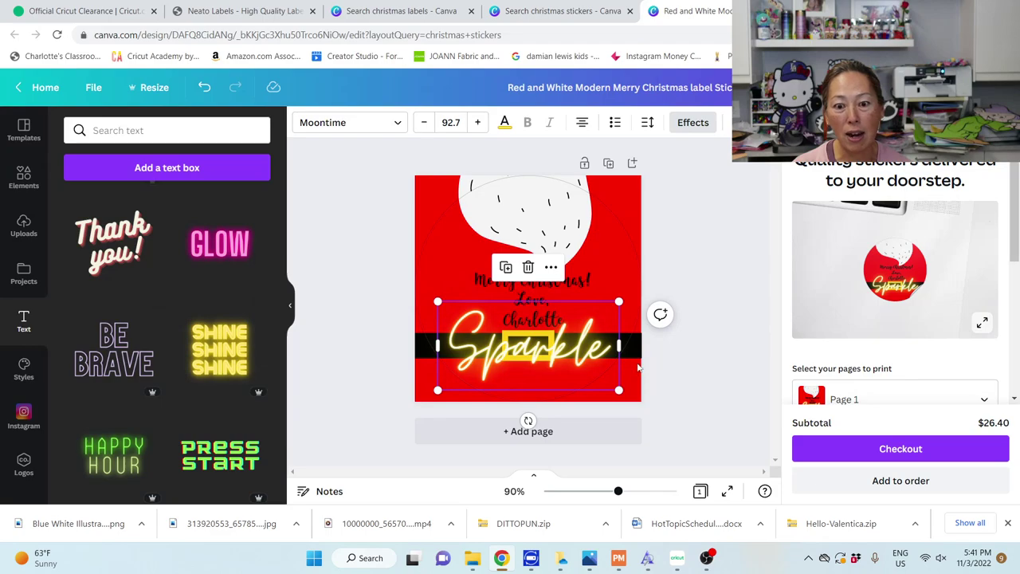
{"action": "double_click", "coordinate": [588, 356]}
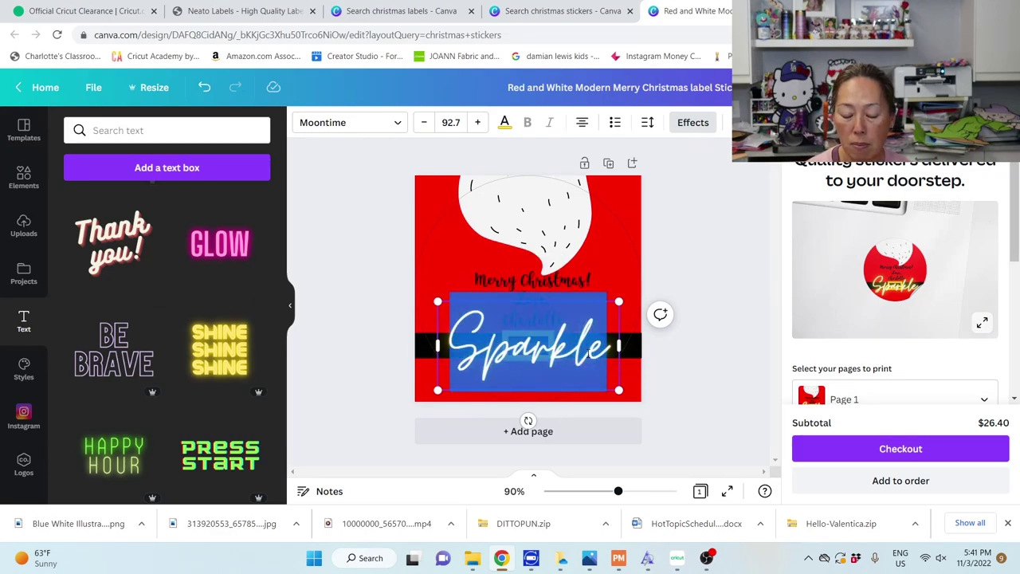
{"action": "type", "text": "Merry"}
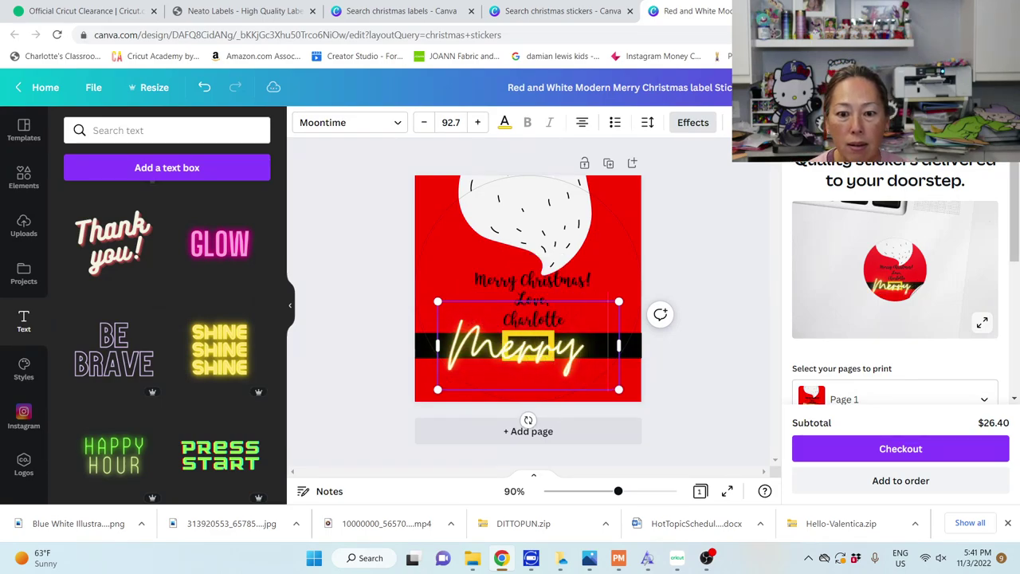
{"action": "type", "text": " Christm"}
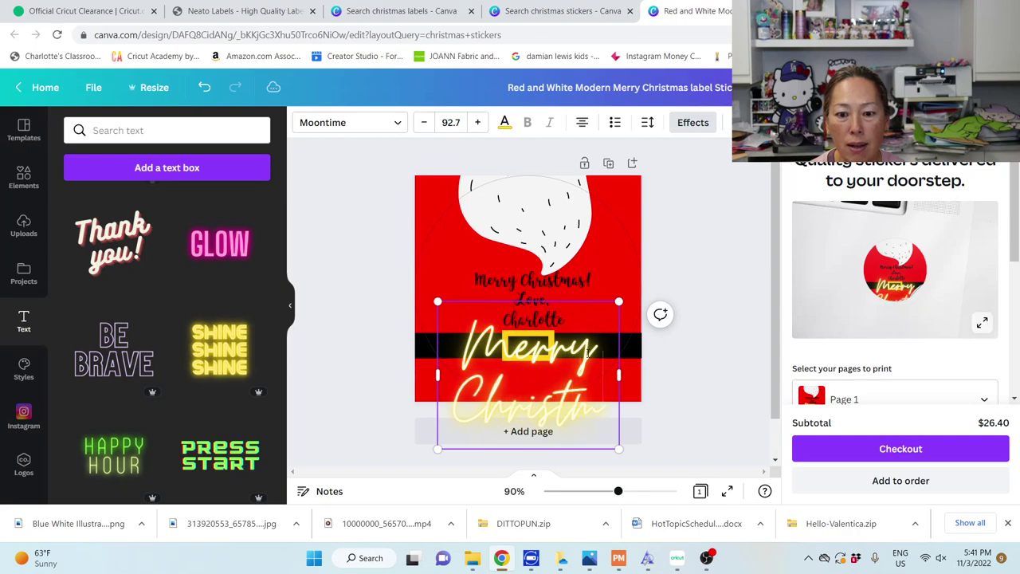
{"action": "type", "text": "as"}
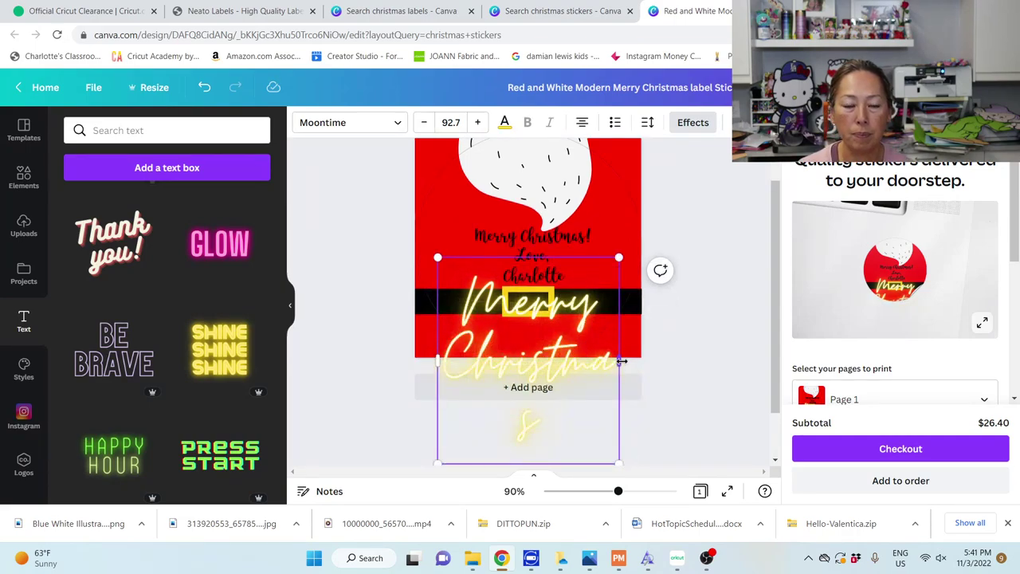
{"action": "left_click", "coordinate": [458, 121]}
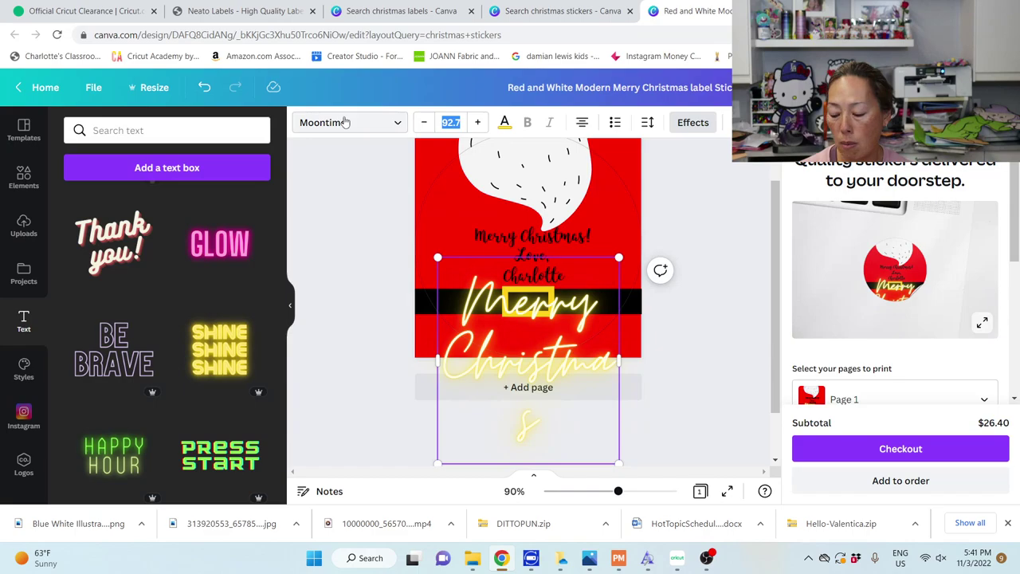
{"action": "type", "text": "50"}
{"action": "key", "text": "Return"}
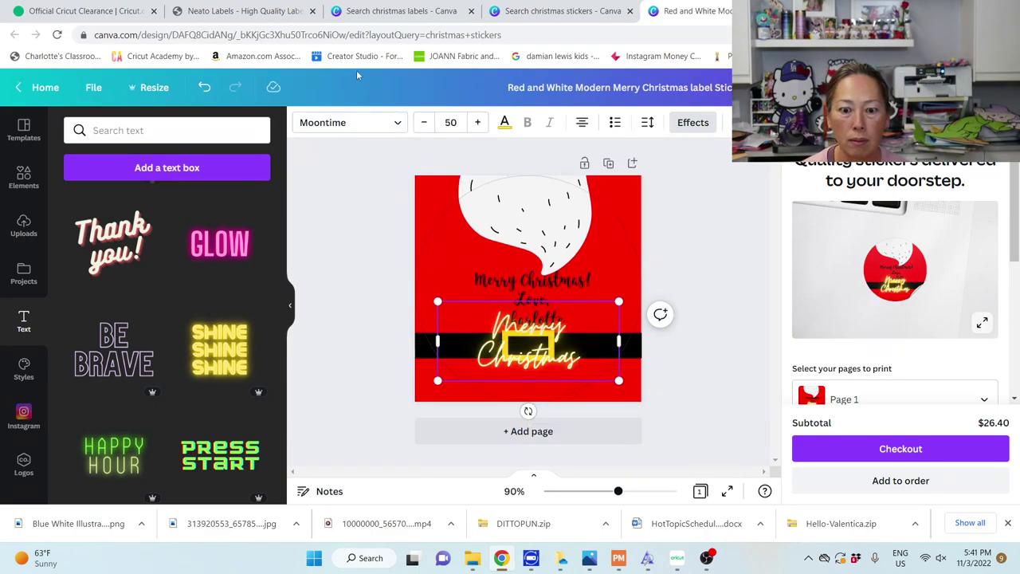
Delete the small greeting and move the neon text up above the belt.
{"action": "left_click", "coordinate": [690, 330]}
{"action": "left_click", "coordinate": [540, 283]}
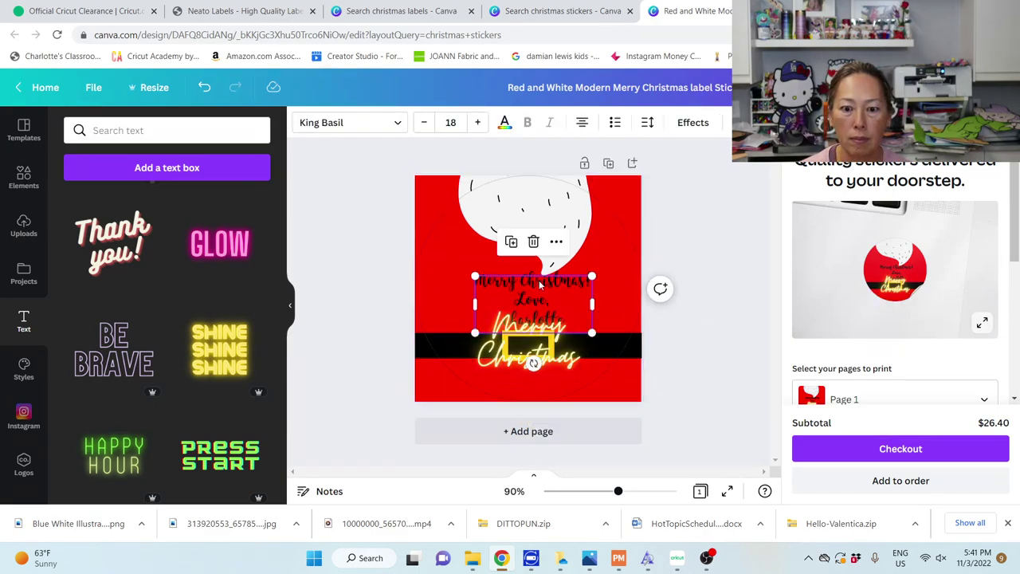
{"action": "key", "text": "Delete"}
{"action": "left_click_drag", "start_coordinate": [515, 331], "coordinate": [526, 289]}
{"action": "double_click", "coordinate": [587, 316]}
Append '!' so the neon greeting reads 'Merry Christmas!'.
{"action": "left_click", "coordinate": [588, 316]}
{"action": "key", "text": "ctrl+1"}
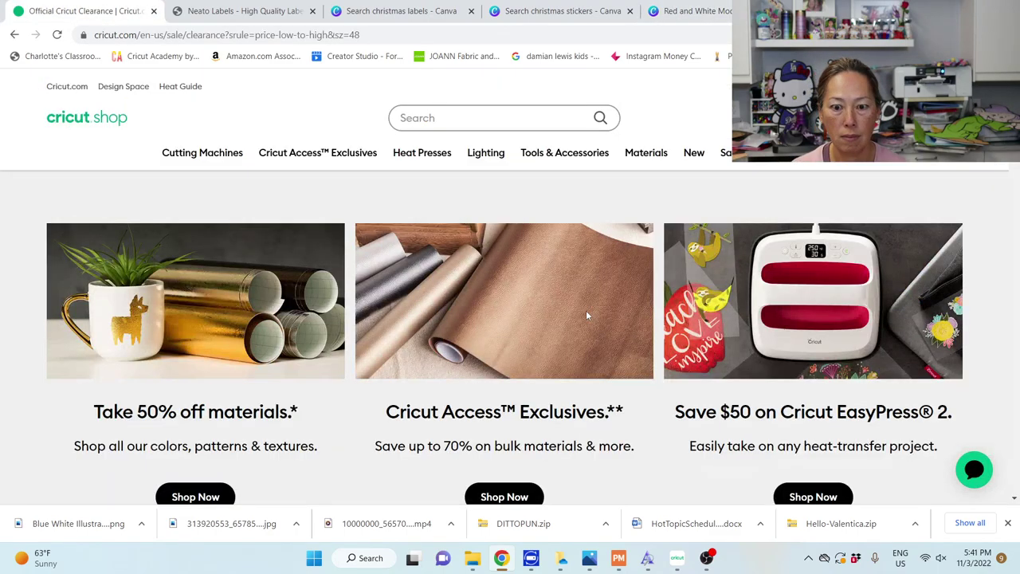
{"action": "mouse_move", "coordinate": [682, 559]}
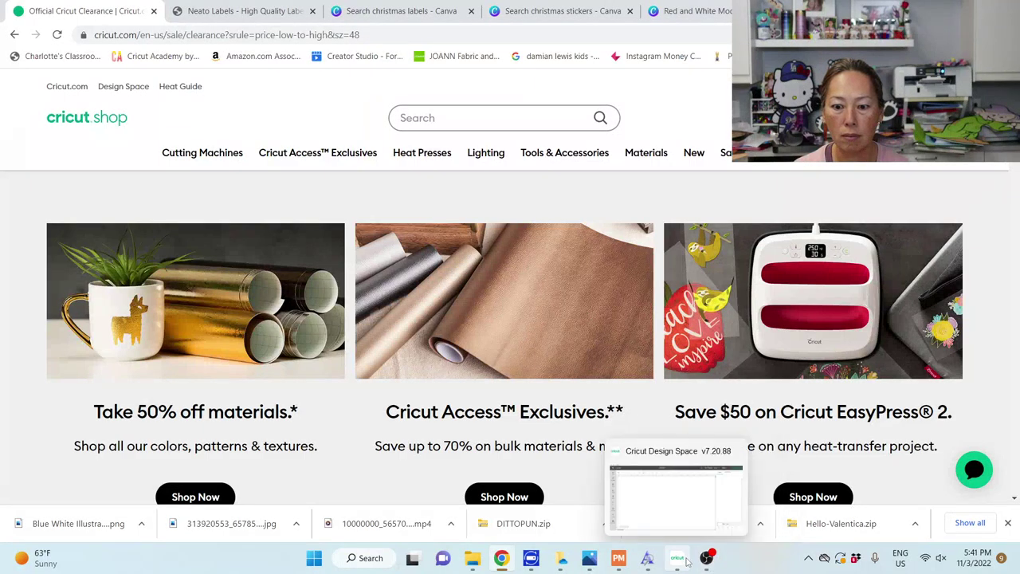
{"action": "left_click", "coordinate": [673, 11]}
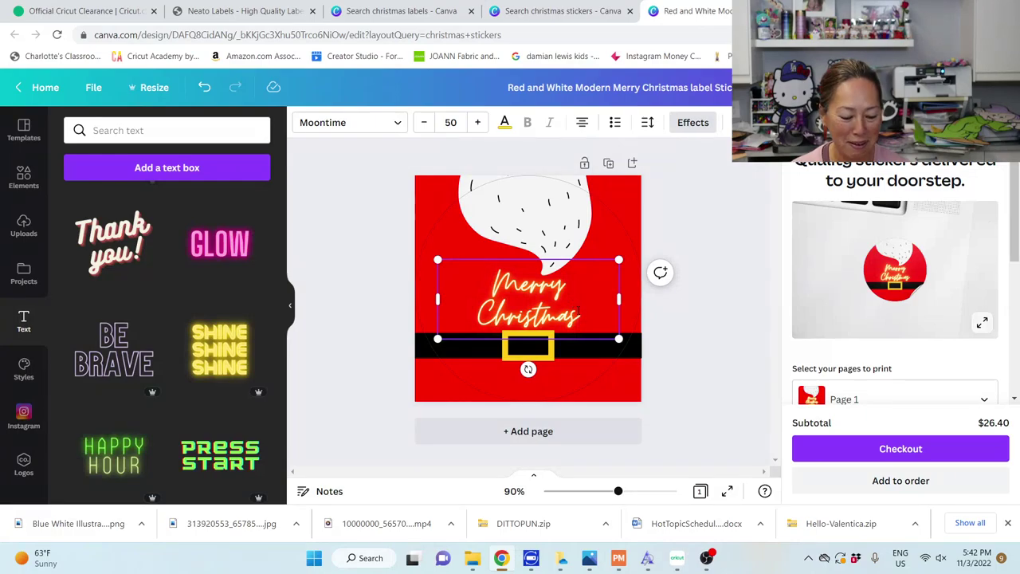
{"action": "type", "text": "!"}
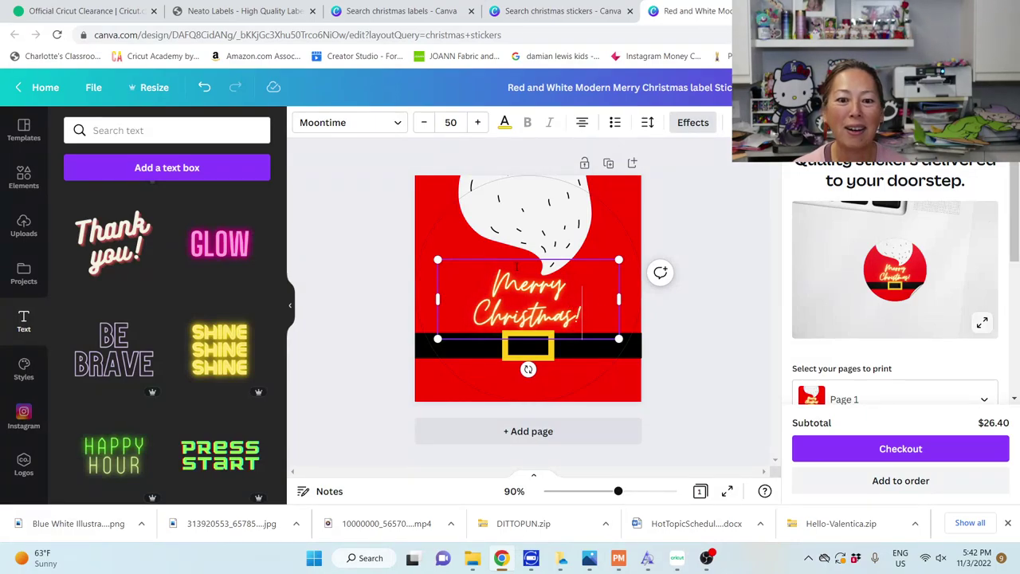
Shrink the greeting to size 41 on one line and move it slightly lower.
{"action": "left_click", "coordinate": [425, 123]}
{"action": "left_click", "coordinate": [424, 123]}
{"action": "left_click", "coordinate": [424, 123]}
{"action": "left_click", "coordinate": [424, 123]}
{"action": "left_click", "coordinate": [424, 122]}
{"action": "left_click", "coordinate": [424, 123]}
{"action": "left_click", "coordinate": [424, 123]}
{"action": "left_click", "coordinate": [424, 122]}
{"action": "left_click", "coordinate": [424, 123]}
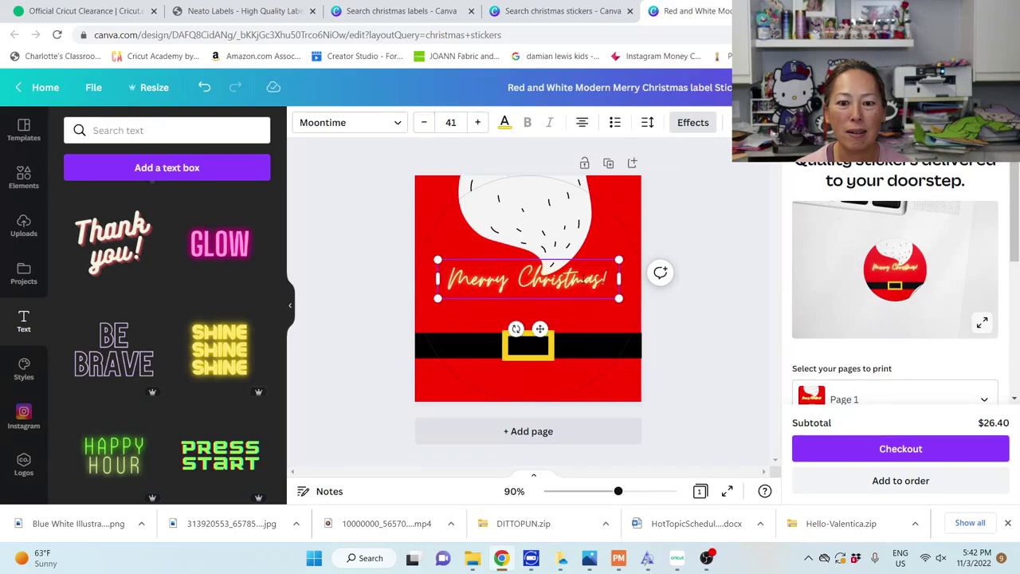
{"action": "left_click", "coordinate": [689, 301]}
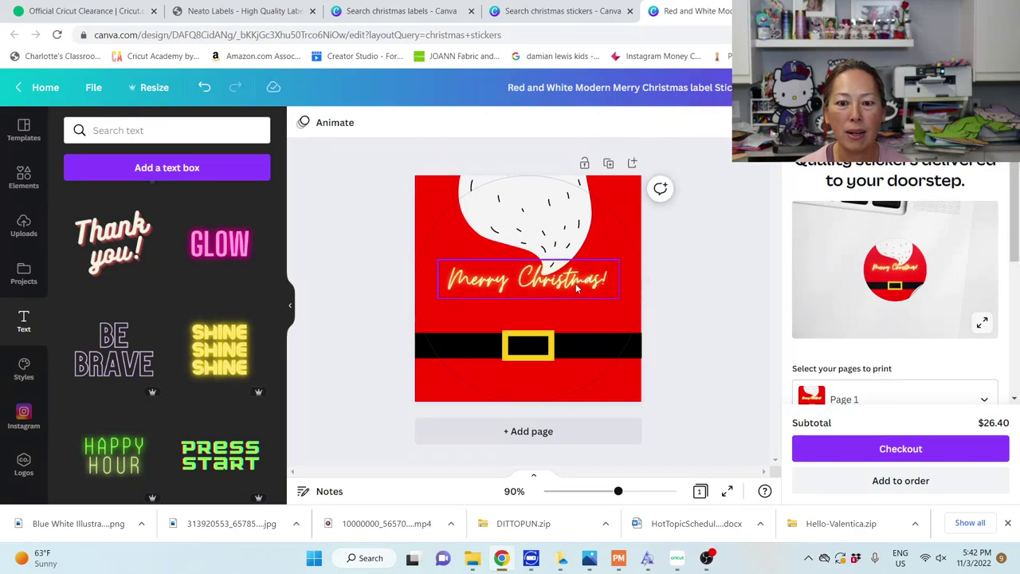
{"action": "left_click_drag", "start_coordinate": [575, 283], "coordinate": [581, 309]}
Colour the 'Merry Christmas!' text pink.
{"action": "left_click", "coordinate": [505, 122]}
{"action": "scroll", "coordinate": [166, 357], "scroll_direction": "down", "scroll_amount": 2}
{"action": "left_click", "coordinate": [75, 435]}
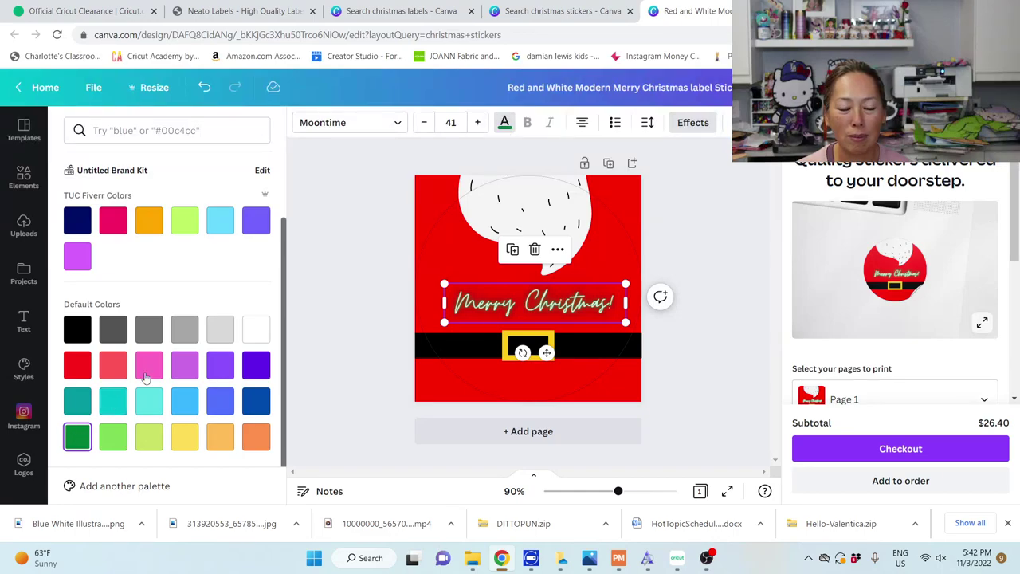
{"action": "left_click", "coordinate": [185, 369]}
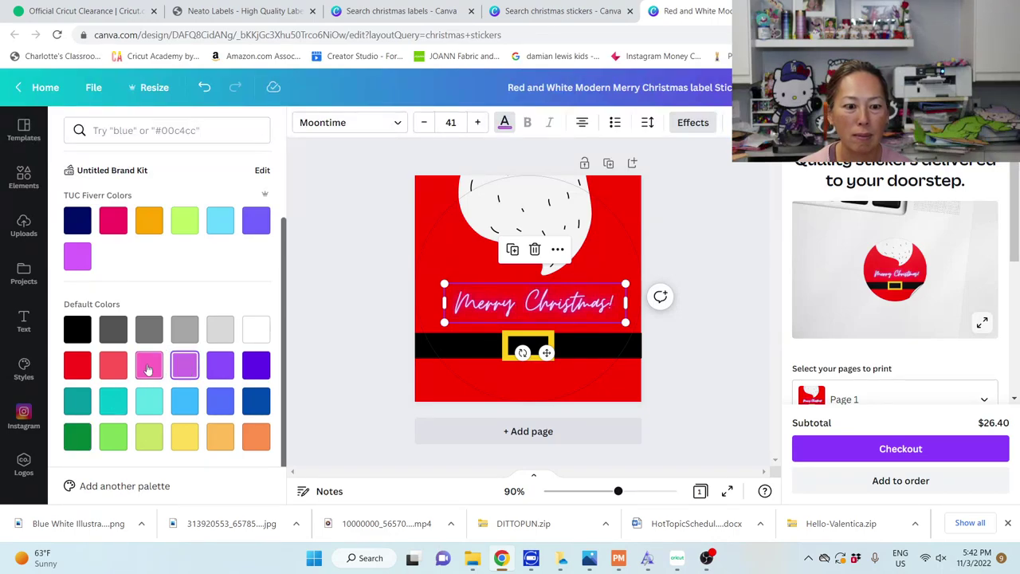
{"action": "left_click", "coordinate": [146, 366]}
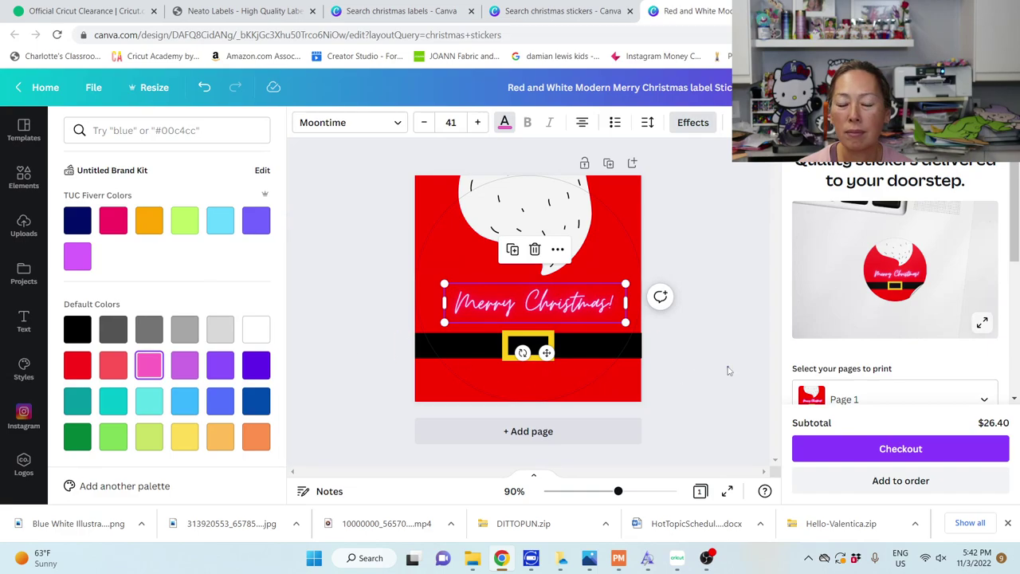
{"action": "key", "text": "Escape"}
{"action": "left_click", "coordinate": [342, 374]}
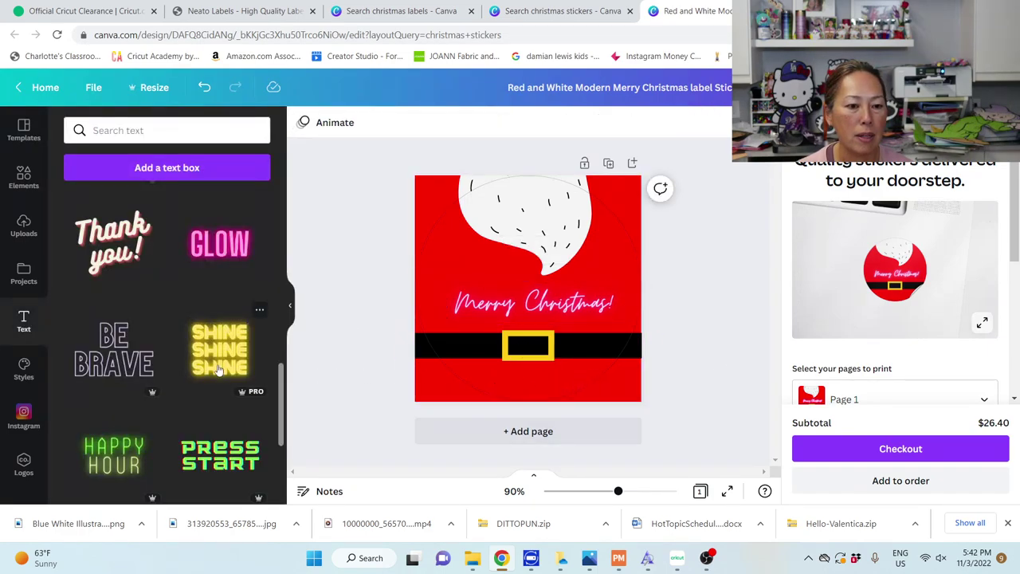
{"action": "scroll", "coordinate": [165, 353], "scroll_direction": "down", "scroll_amount": 5}
{"action": "scroll", "coordinate": [165, 353], "scroll_direction": "down", "scroll_amount": 5}
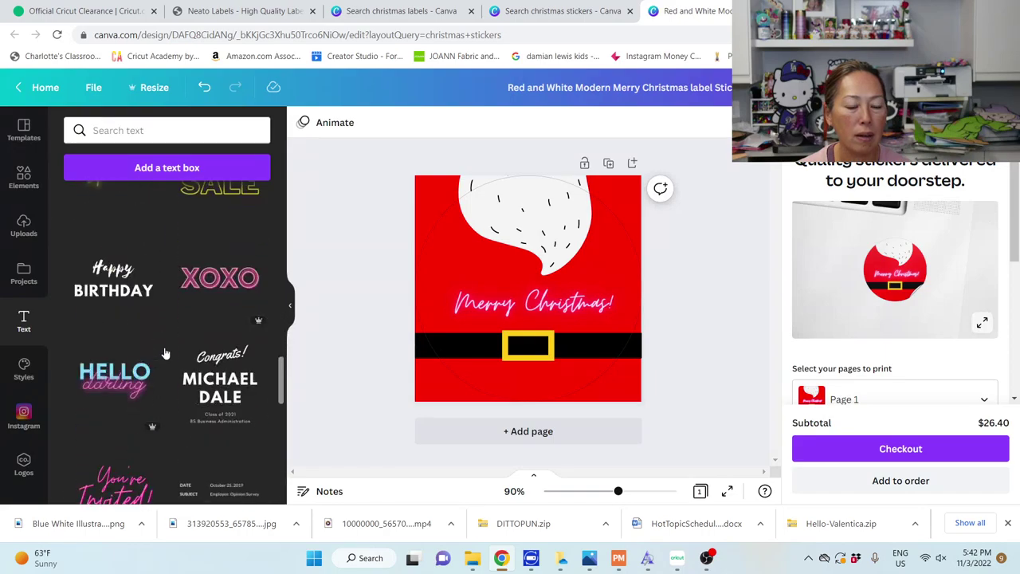
Add a heading reading 'LOVE,' followed by the sender's name.
{"action": "scroll", "coordinate": [165, 353], "scroll_direction": "down", "scroll_amount": 3}
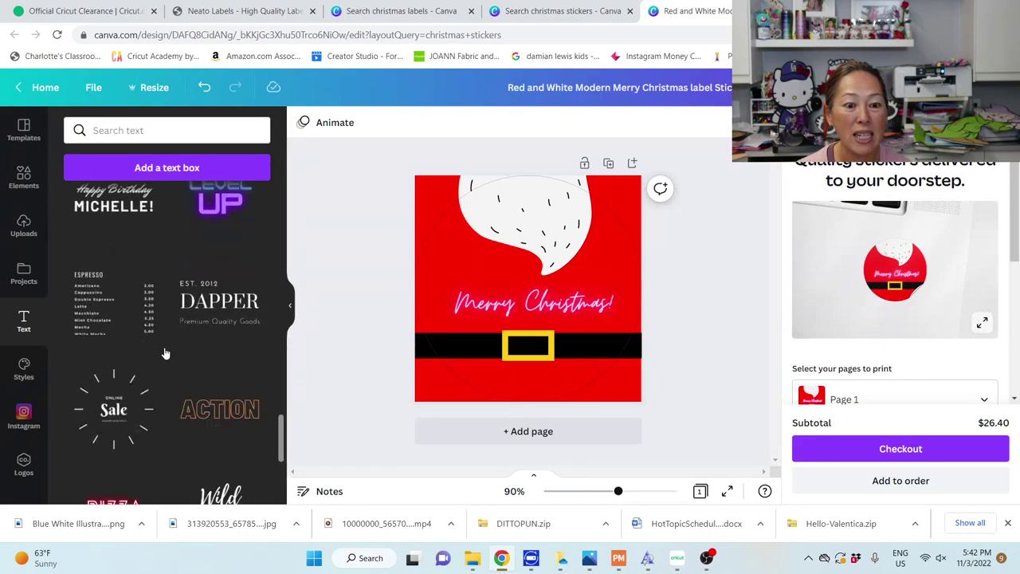
{"action": "scroll", "coordinate": [165, 353], "scroll_direction": "down", "scroll_amount": 3}
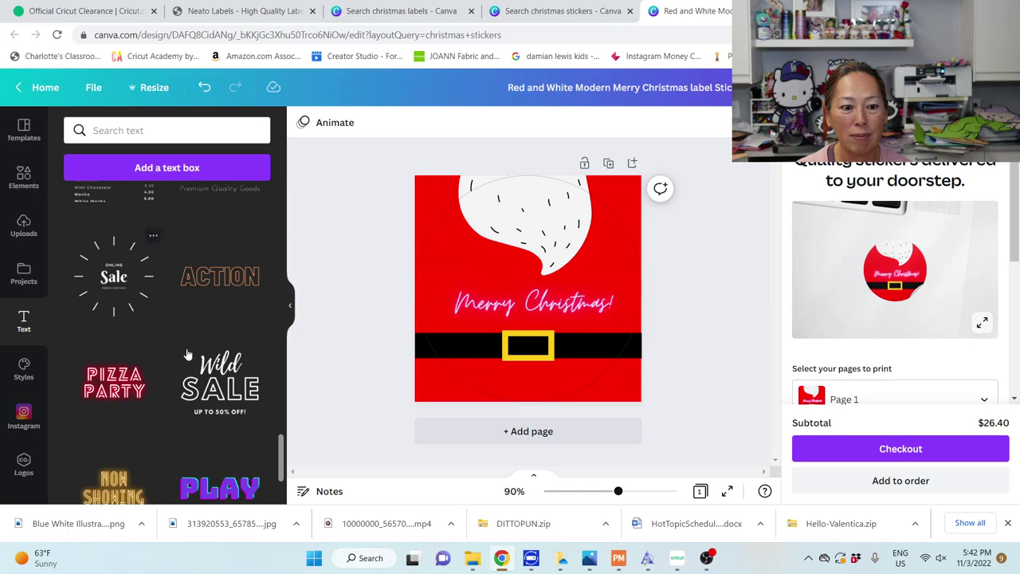
{"action": "scroll", "coordinate": [178, 426], "scroll_direction": "down", "scroll_amount": 2}
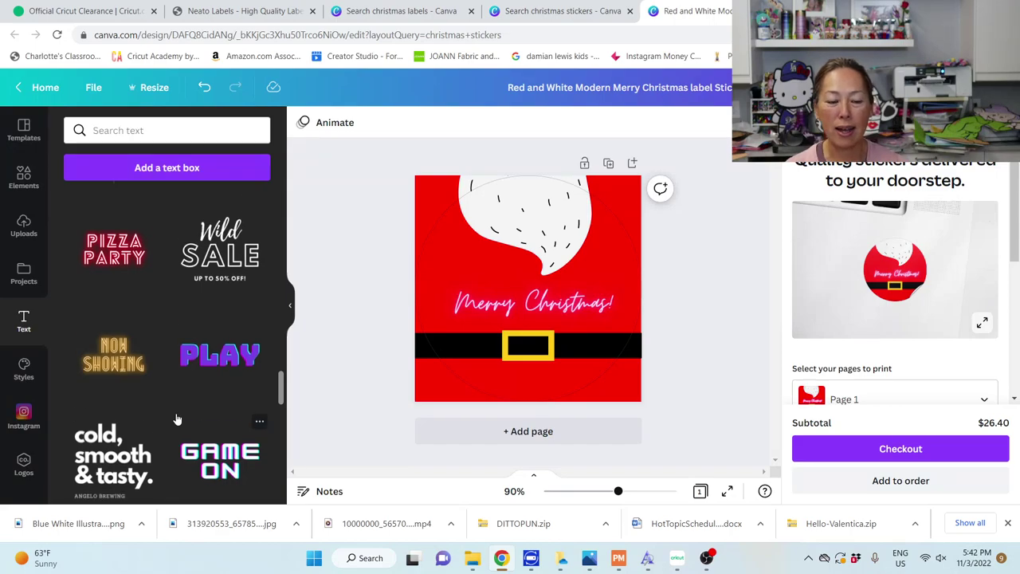
{"action": "scroll", "coordinate": [177, 420], "scroll_direction": "down", "scroll_amount": 3}
{"action": "scroll", "coordinate": [160, 351], "scroll_direction": "up", "scroll_amount": 15}
{"action": "scroll", "coordinate": [160, 344], "scroll_direction": "up", "scroll_amount": 2}
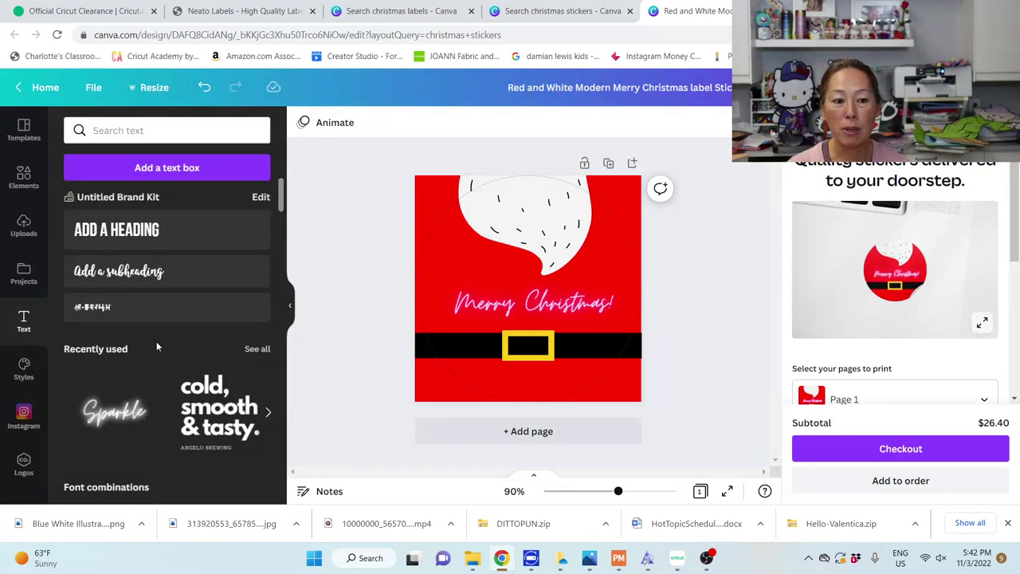
{"action": "left_click", "coordinate": [147, 235]}
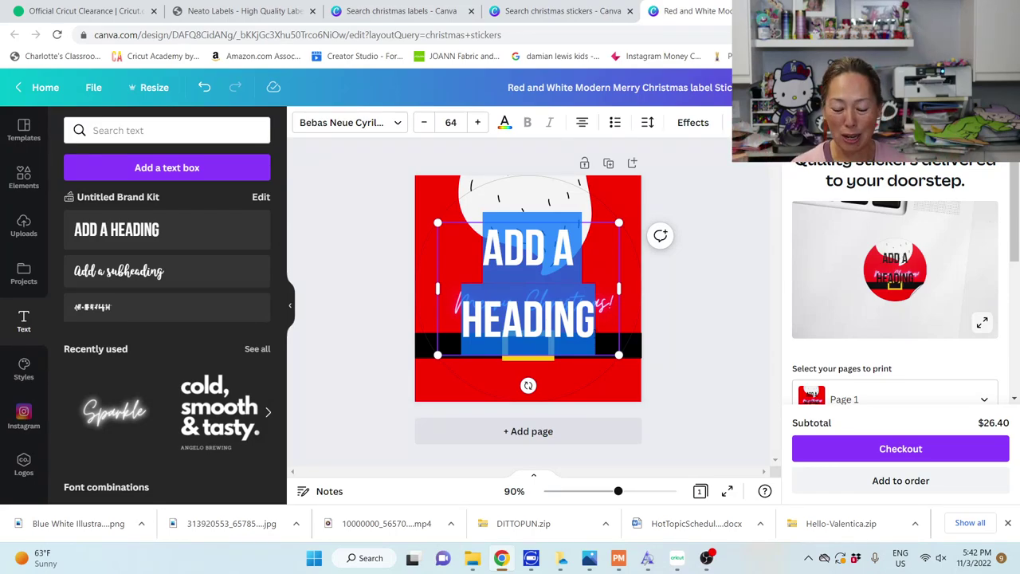
{"action": "type", "text": "LOV"}
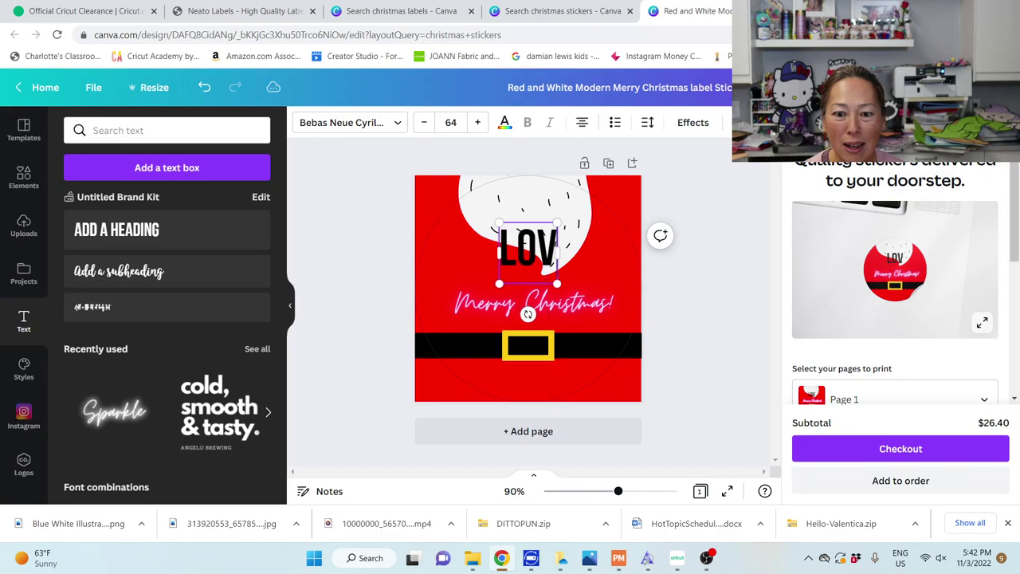
{"action": "type", "text": "E, CHARLOTTE"}
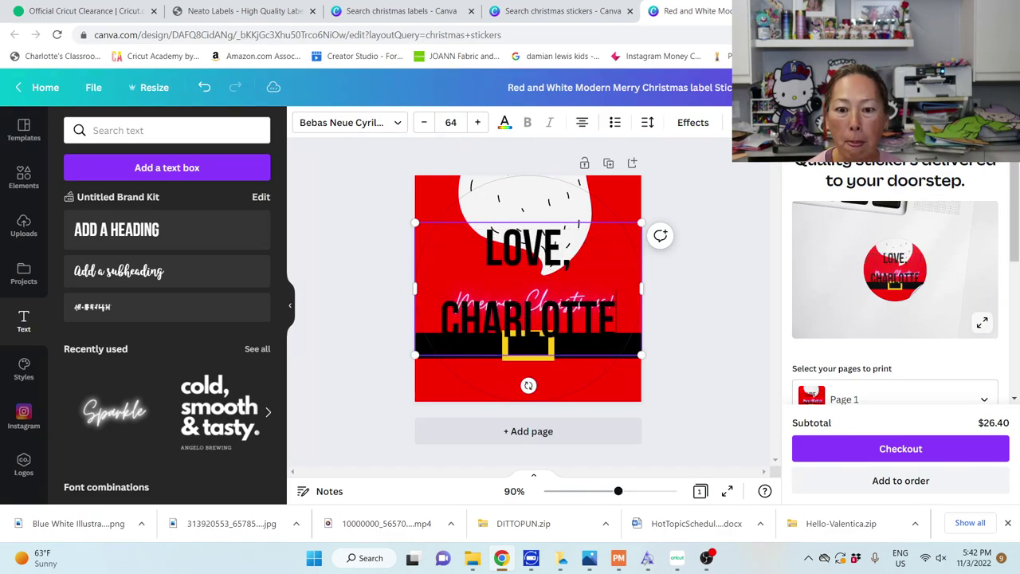
Shrink the sign-off to size 28.6 and move it into the red band below the belt.
{"action": "left_click", "coordinate": [426, 121]}
{"action": "left_click", "coordinate": [426, 121]}
{"action": "left_click", "coordinate": [427, 121]}
{"action": "left_click", "coordinate": [427, 121]}
{"action": "left_click", "coordinate": [426, 121]}
{"action": "left_click", "coordinate": [426, 121]}
{"action": "left_click", "coordinate": [426, 121]}
{"action": "left_click", "coordinate": [426, 121]}
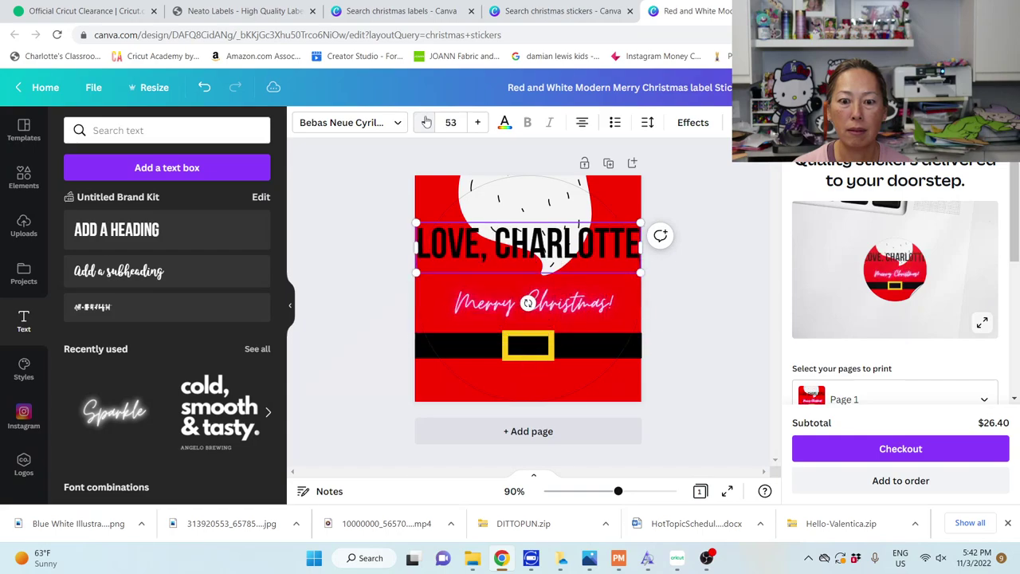
{"action": "left_click", "coordinate": [426, 121]}
{"action": "left_click", "coordinate": [426, 121]}
{"action": "left_click", "coordinate": [426, 121]}
{"action": "left_click", "coordinate": [427, 121]}
{"action": "left_click", "coordinate": [427, 121]}
{"action": "left_click", "coordinate": [426, 121]}
{"action": "left_click", "coordinate": [426, 122]}
{"action": "left_click", "coordinate": [426, 121]}
{"action": "left_click", "coordinate": [426, 121]}
{"action": "left_click", "coordinate": [427, 121]}
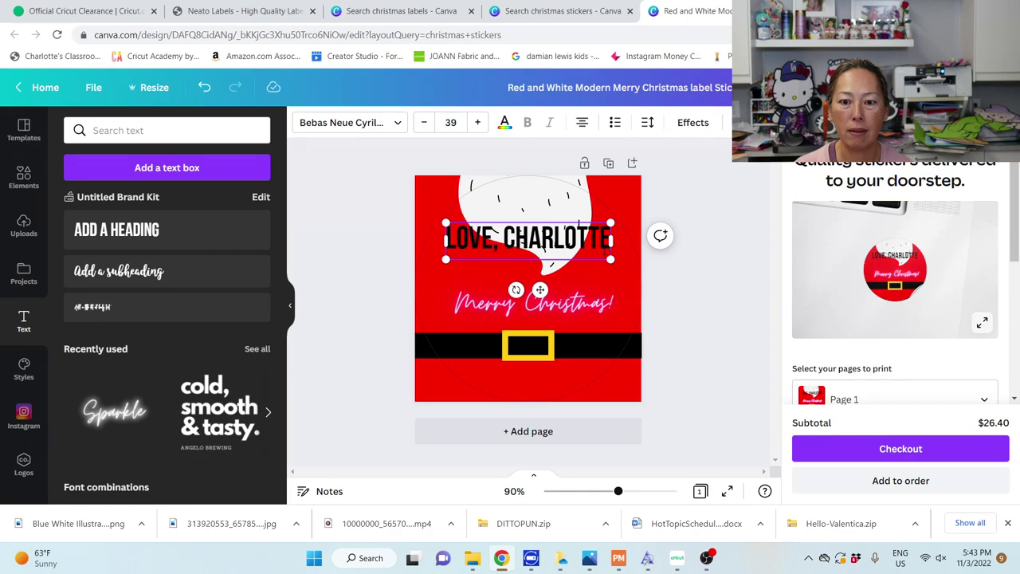
{"action": "left_click_drag", "start_coordinate": [585, 241], "coordinate": [547, 382]}
Make the sign-off text white.
{"action": "left_click", "coordinate": [504, 123]}
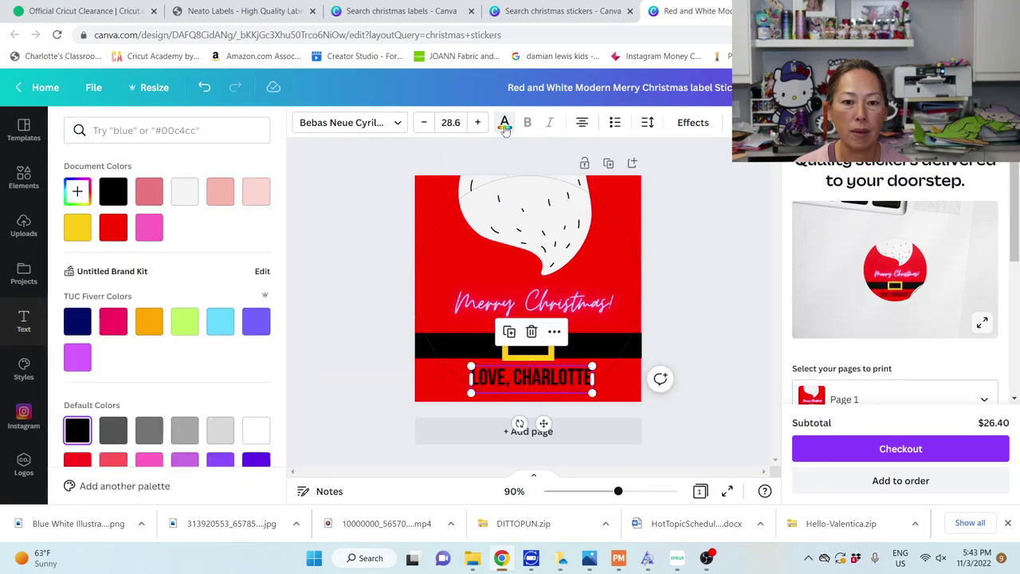
{"action": "left_click", "coordinate": [184, 191]}
{"action": "left_click", "coordinate": [315, 239]}
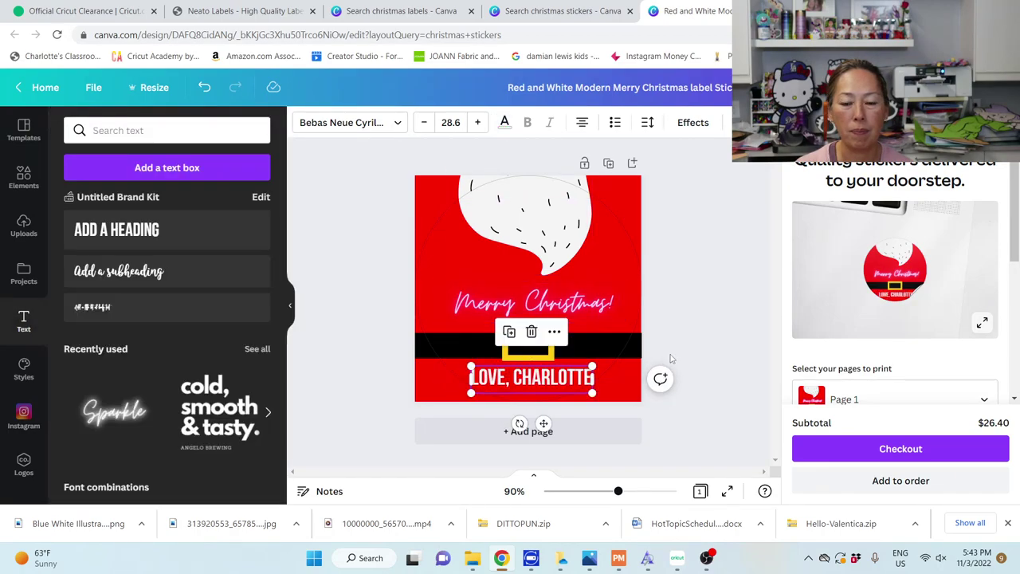
{"action": "left_click", "coordinate": [702, 332]}
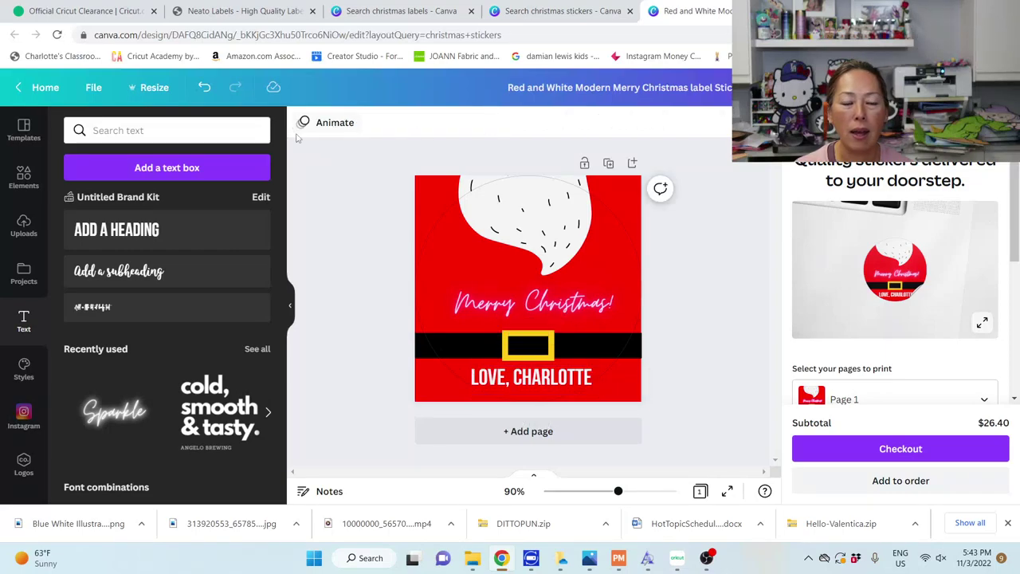
Search Elements for 'christ' graphics and try the hanging ornaments on the card.
{"action": "left_click", "coordinate": [23, 177]}
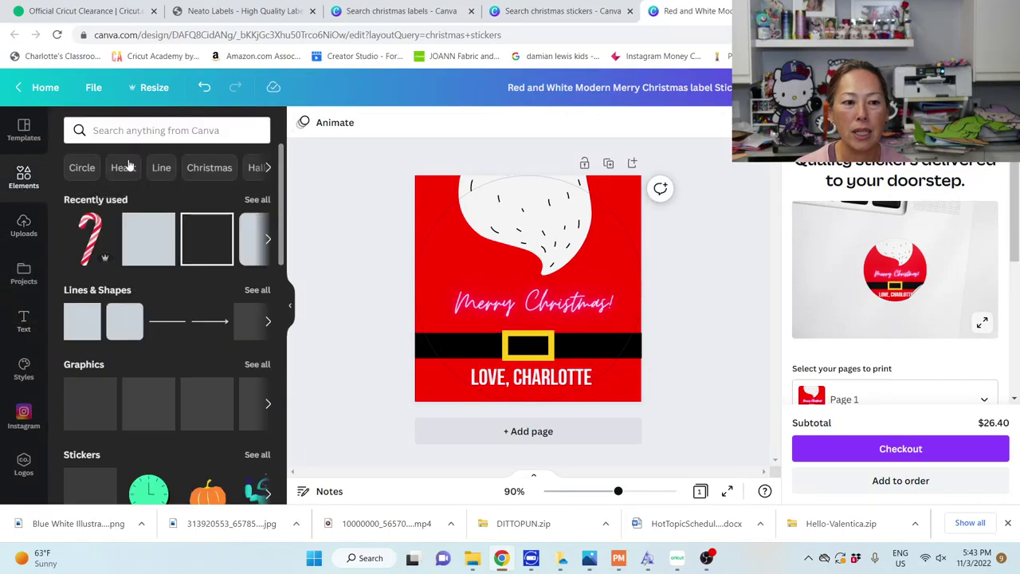
{"action": "left_click", "coordinate": [142, 132]}
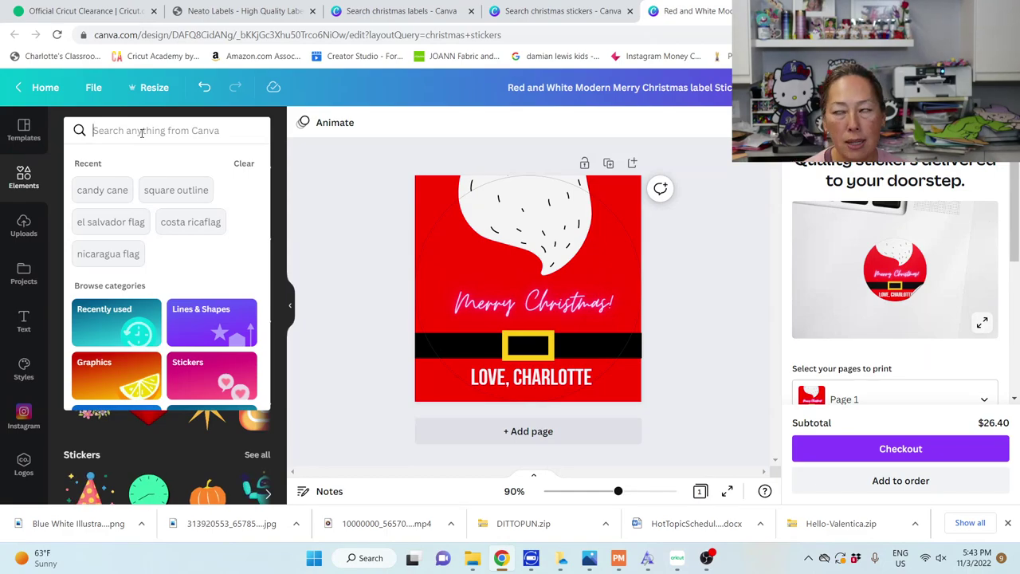
{"action": "type", "text": "christmas"}
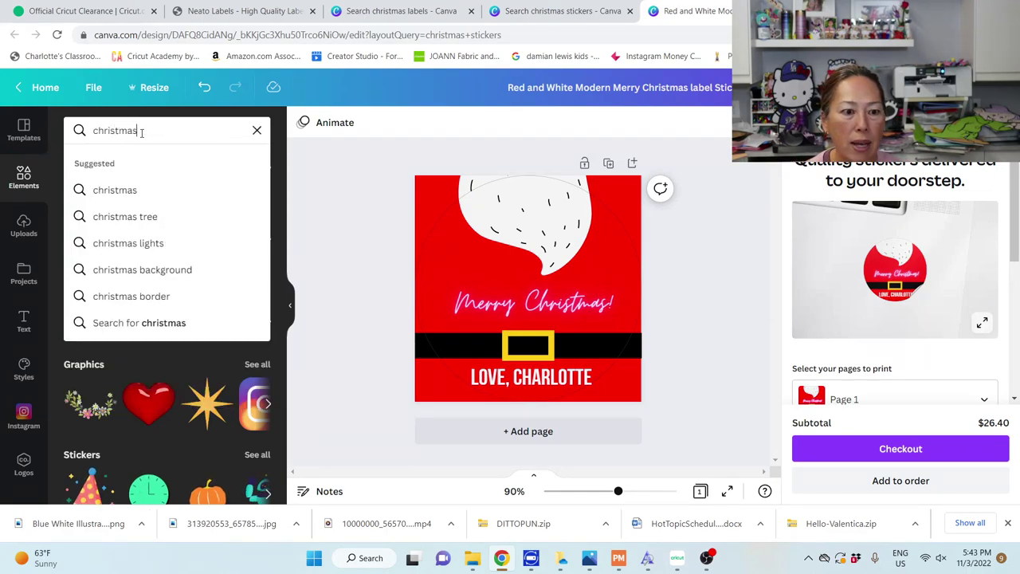
{"action": "key", "text": "Return"}
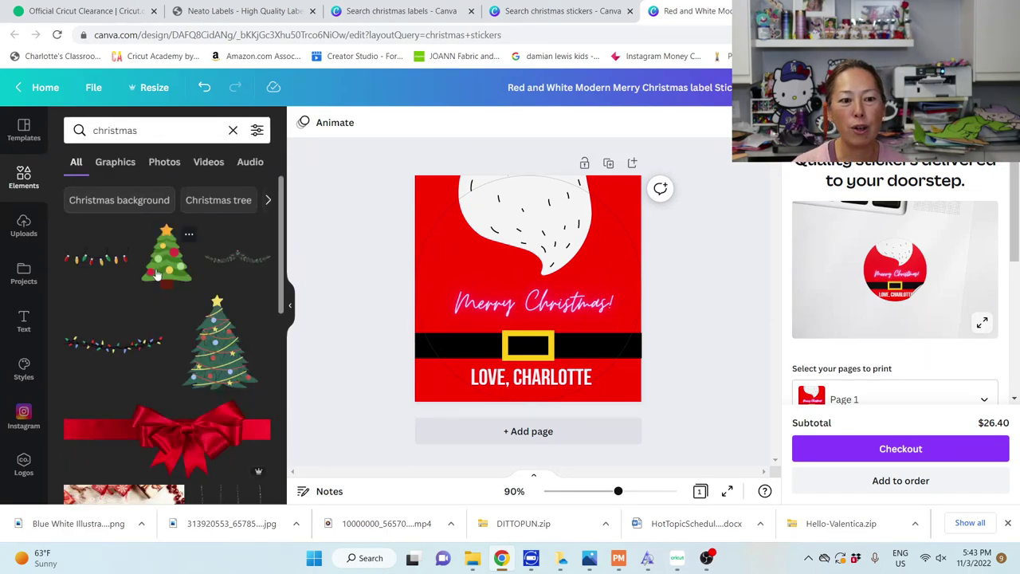
{"action": "scroll", "coordinate": [115, 268], "scroll_direction": "down", "scroll_amount": 3}
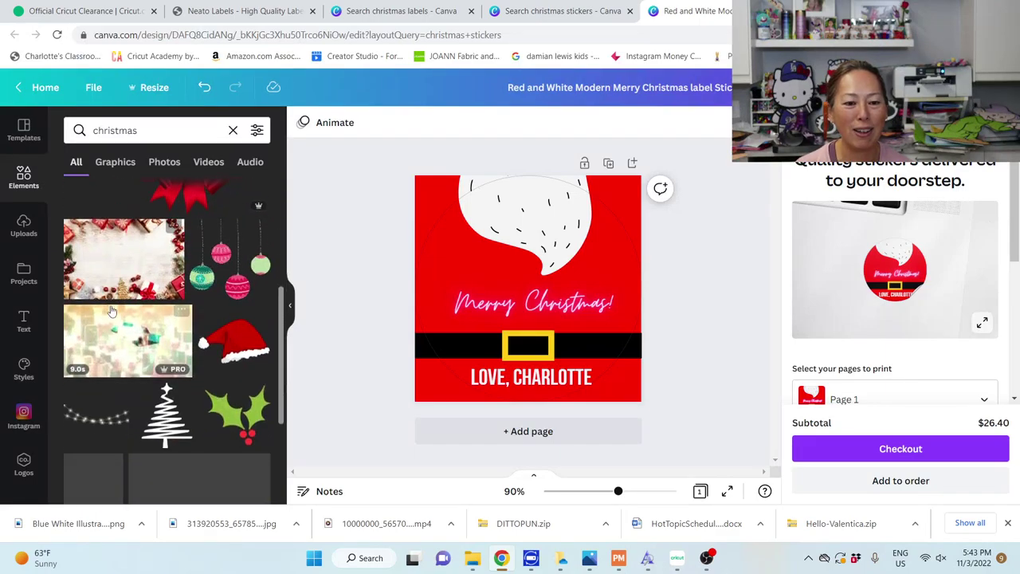
{"action": "scroll", "coordinate": [112, 311], "scroll_direction": "up", "scroll_amount": 2}
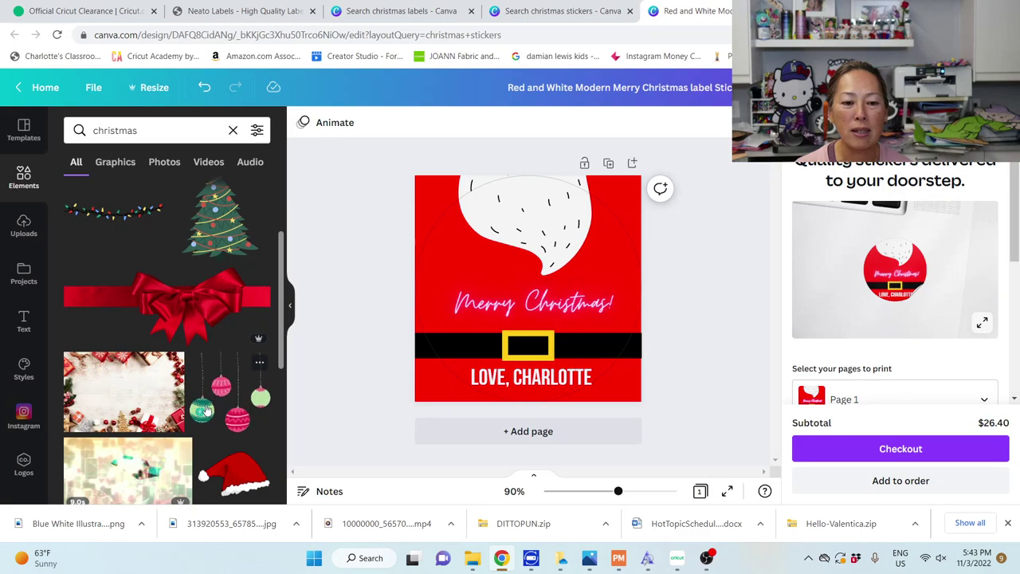
{"action": "left_click_drag", "start_coordinate": [221, 396], "coordinate": [439, 179]}
Place a small snowflake graphic at the card's lower-left edge.
{"action": "scroll", "coordinate": [172, 324], "scroll_direction": "down", "scroll_amount": 4}
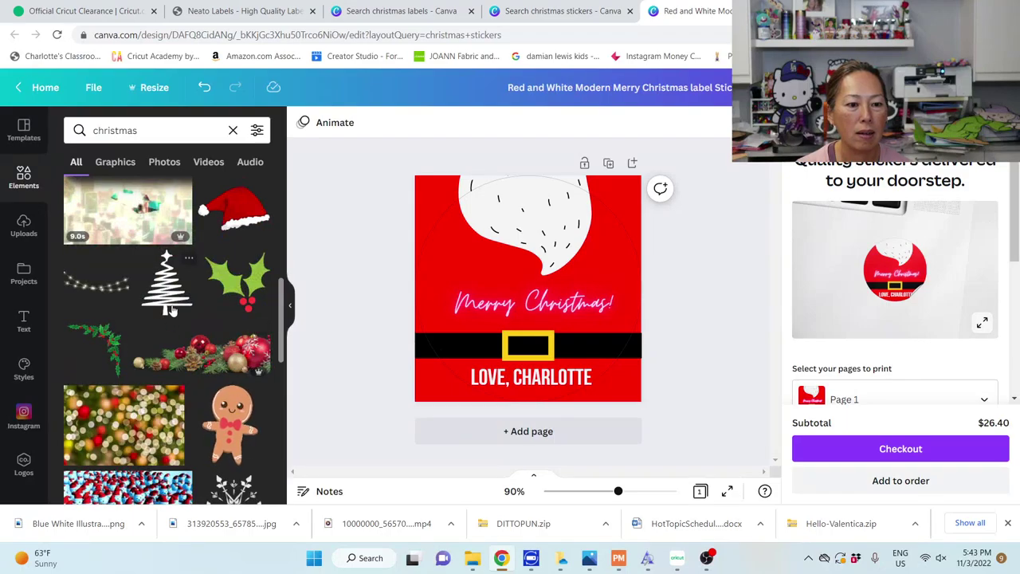
{"action": "scroll", "coordinate": [171, 309], "scroll_direction": "down", "scroll_amount": 5}
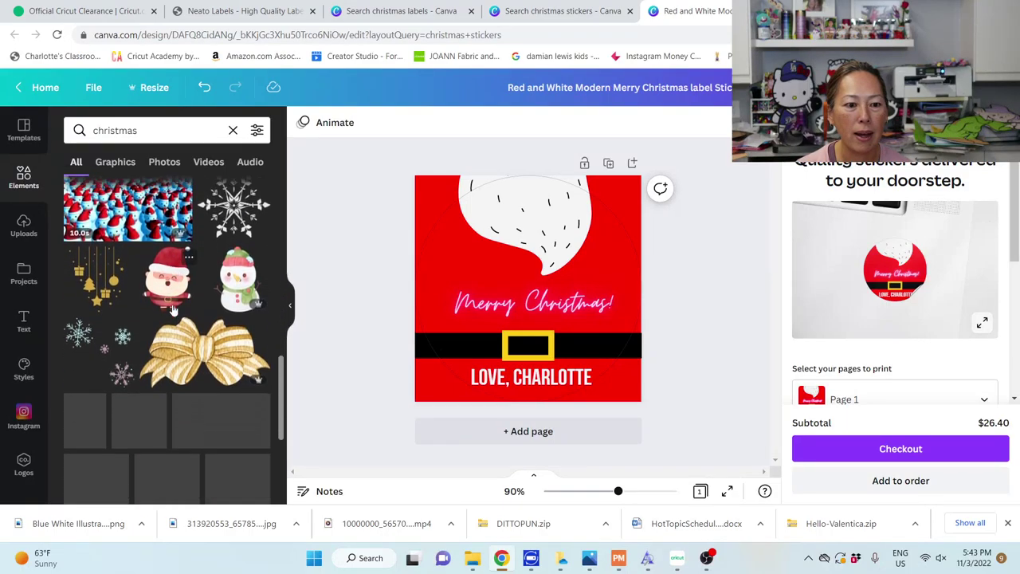
{"action": "scroll", "coordinate": [173, 309], "scroll_direction": "down", "scroll_amount": 3}
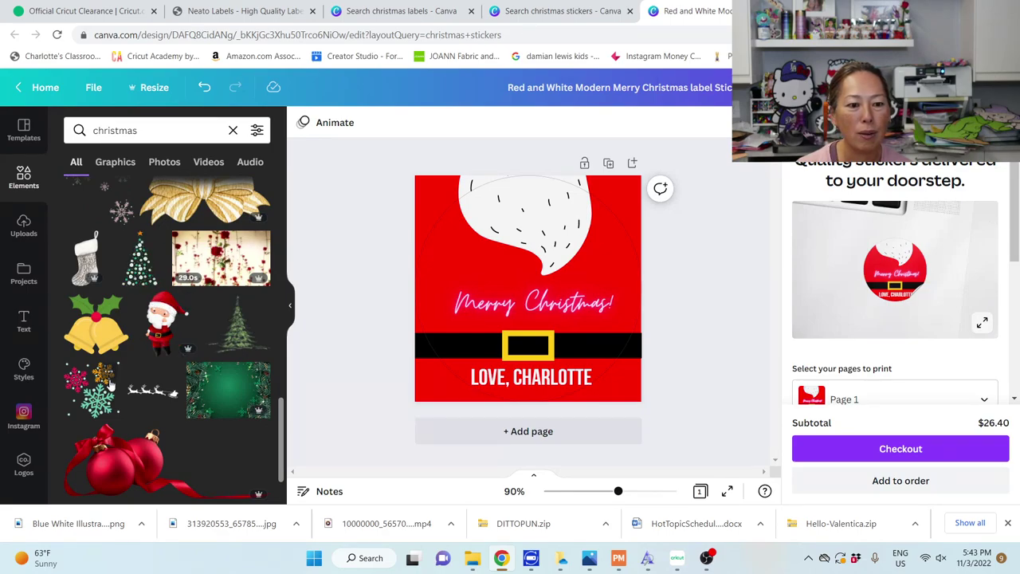
{"action": "left_click_drag", "start_coordinate": [96, 390], "coordinate": [414, 205]}
{"action": "left_click_drag", "start_coordinate": [103, 388], "coordinate": [442, 253]}
{"action": "left_click_drag", "start_coordinate": [422, 220], "coordinate": [425, 395]}
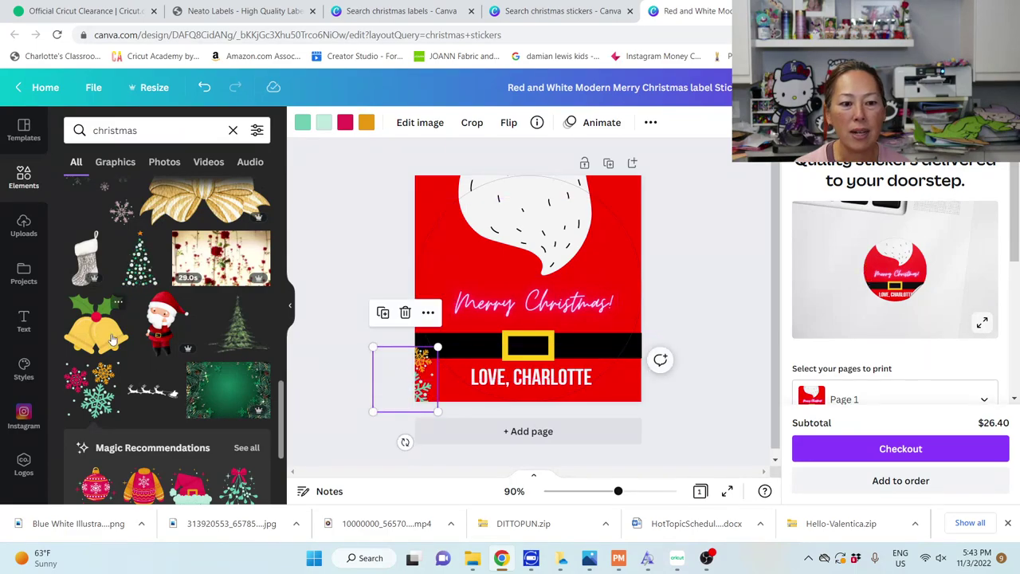
Add the red ornaments graphic over the card's centre.
{"action": "scroll", "coordinate": [112, 339], "scroll_direction": "down", "scroll_amount": 8}
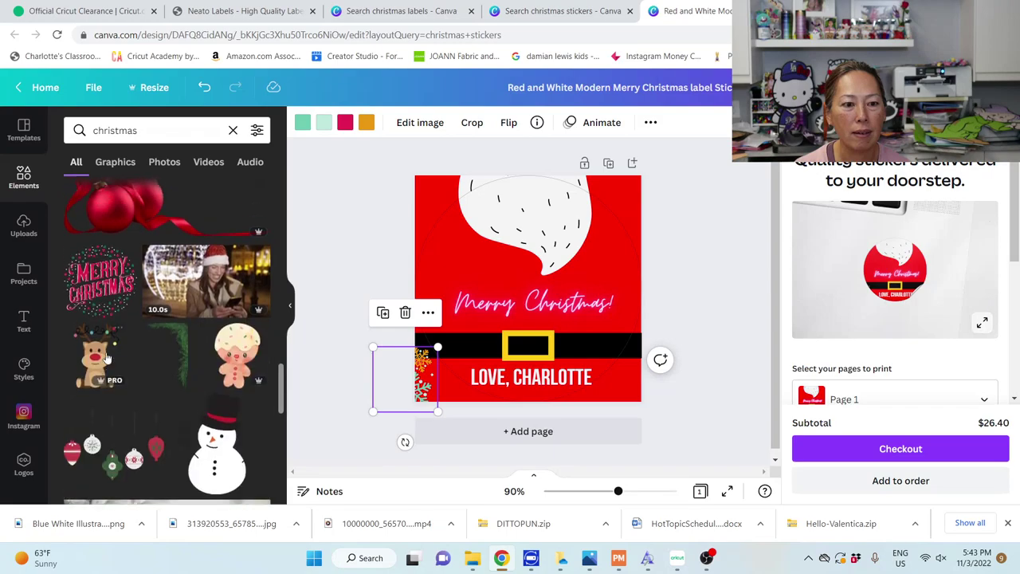
{"action": "scroll", "coordinate": [106, 354], "scroll_direction": "up", "scroll_amount": 2}
{"action": "left_click", "coordinate": [114, 291]}
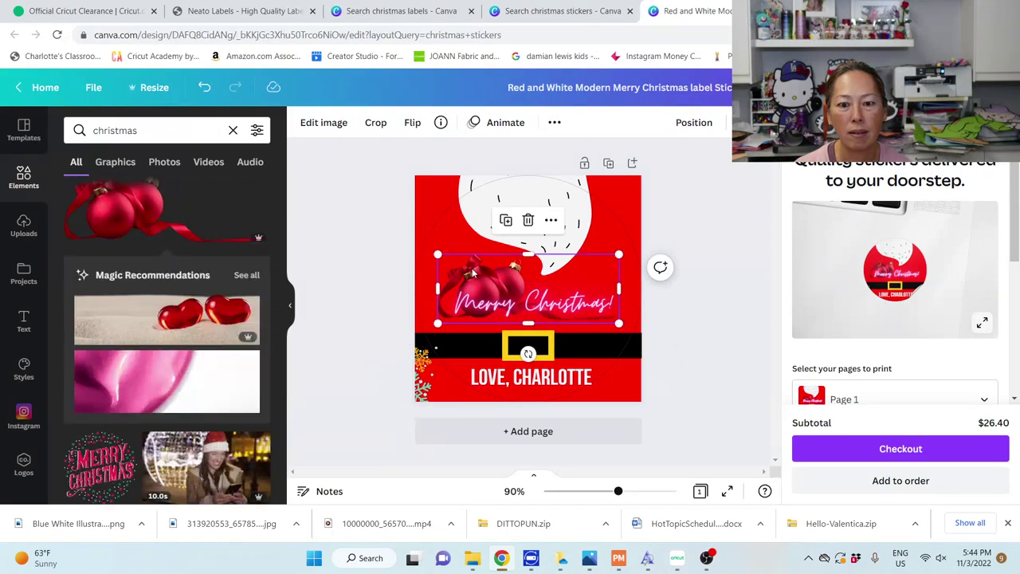
Add the hanging-ornaments sticker to the label and enlarge it.
{"action": "left_click_drag", "start_coordinate": [473, 272], "coordinate": [415, 187]}
{"action": "left_click", "coordinate": [761, 272]}
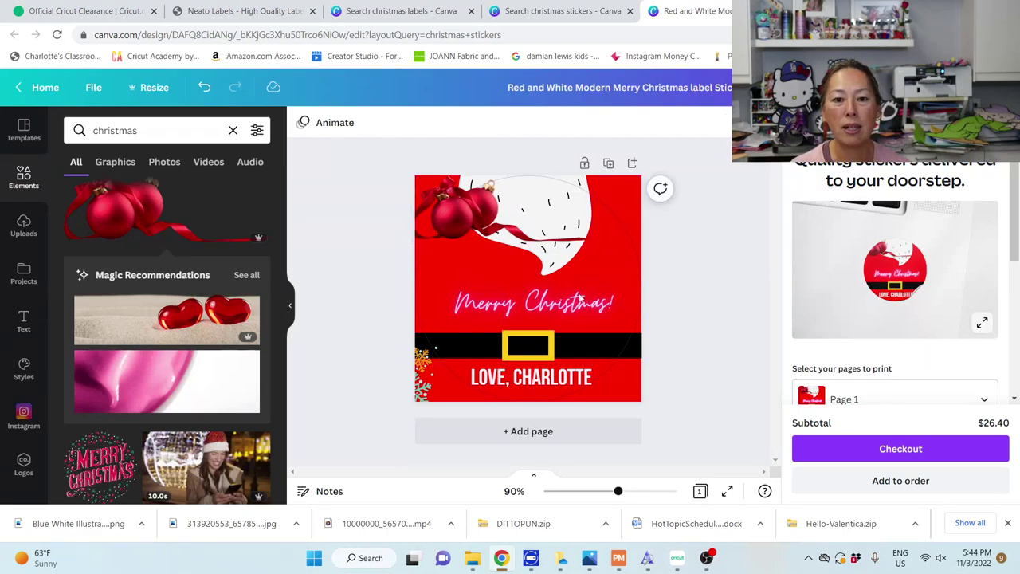
{"action": "scroll", "coordinate": [133, 407], "scroll_direction": "down", "scroll_amount": 3}
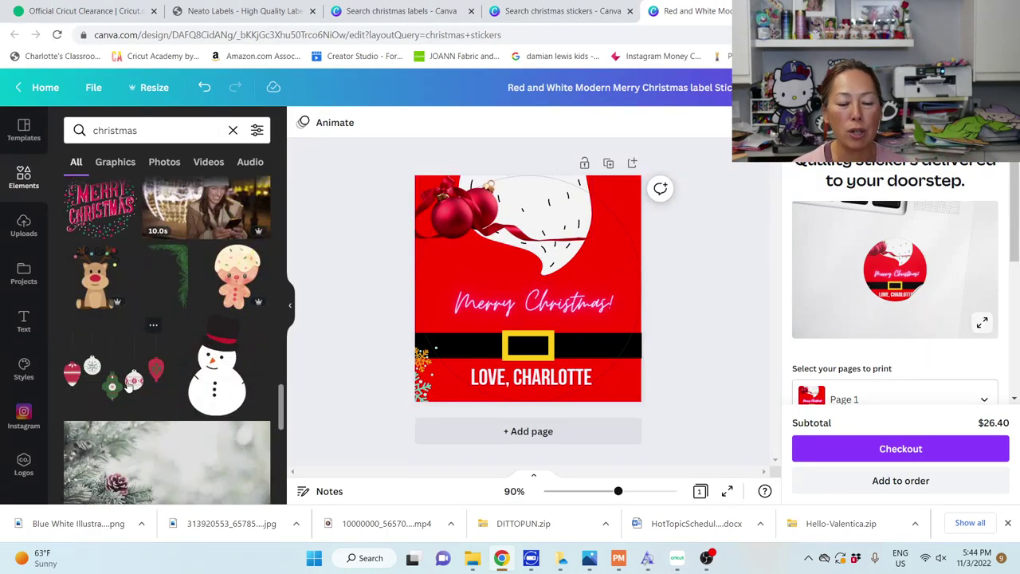
{"action": "left_click", "coordinate": [133, 398]}
{"action": "left_click_drag", "start_coordinate": [573, 322], "coordinate": [685, 401]}
{"action": "left_click_drag", "start_coordinate": [635, 369], "coordinate": [591, 332]}
Delete the red baubles and the Santa hat graphics.
{"action": "left_click", "coordinate": [451, 220]}
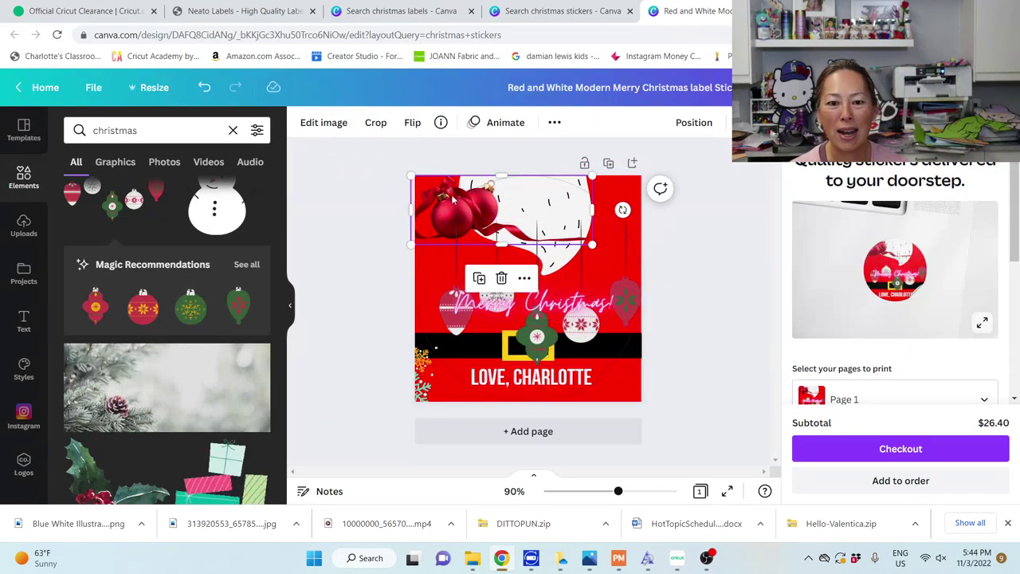
{"action": "key", "text": "Delete"}
{"action": "left_click", "coordinate": [477, 186]}
{"action": "key", "text": "Delete"}
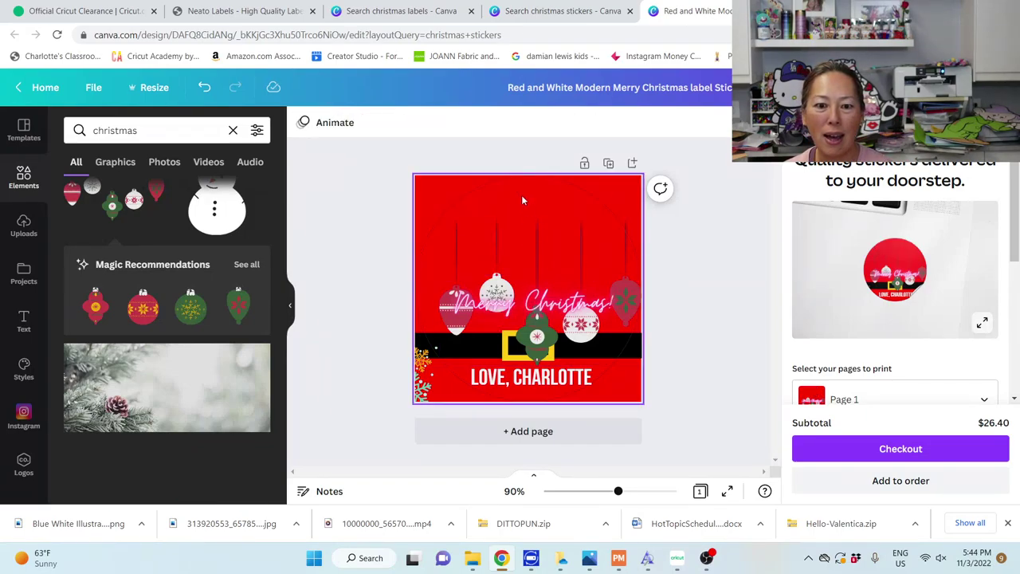
{"action": "left_click", "coordinate": [521, 193]}
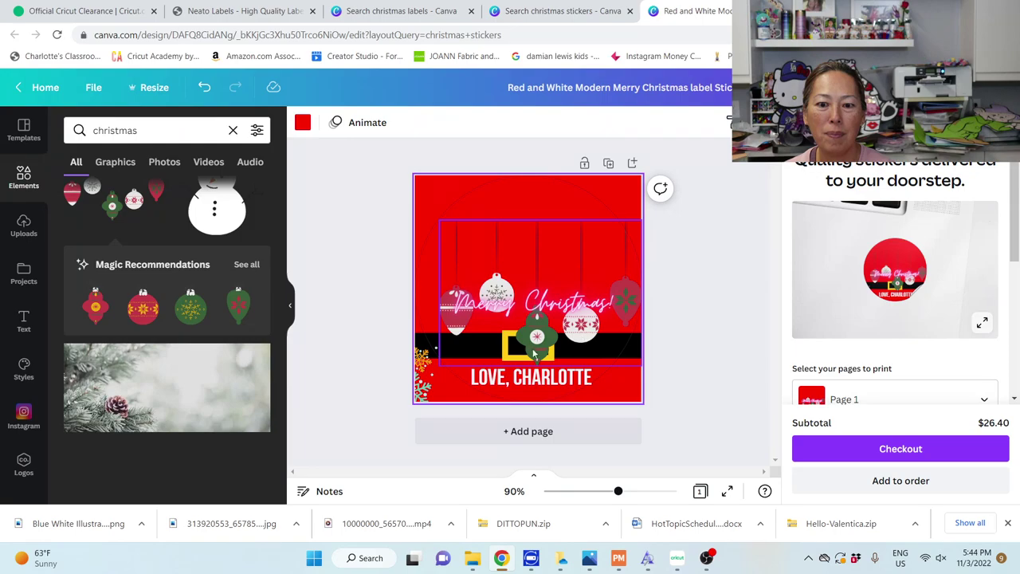
Shrink the hanging ornaments, move them to the top edge and duplicate them.
{"action": "left_click_drag", "start_coordinate": [539, 334], "coordinate": [528, 280]}
{"action": "left_click_drag", "start_coordinate": [629, 294], "coordinate": [581, 261]}
{"action": "left_click_drag", "start_coordinate": [518, 235], "coordinate": [586, 221]}
{"action": "key", "text": "ctrl+d"}
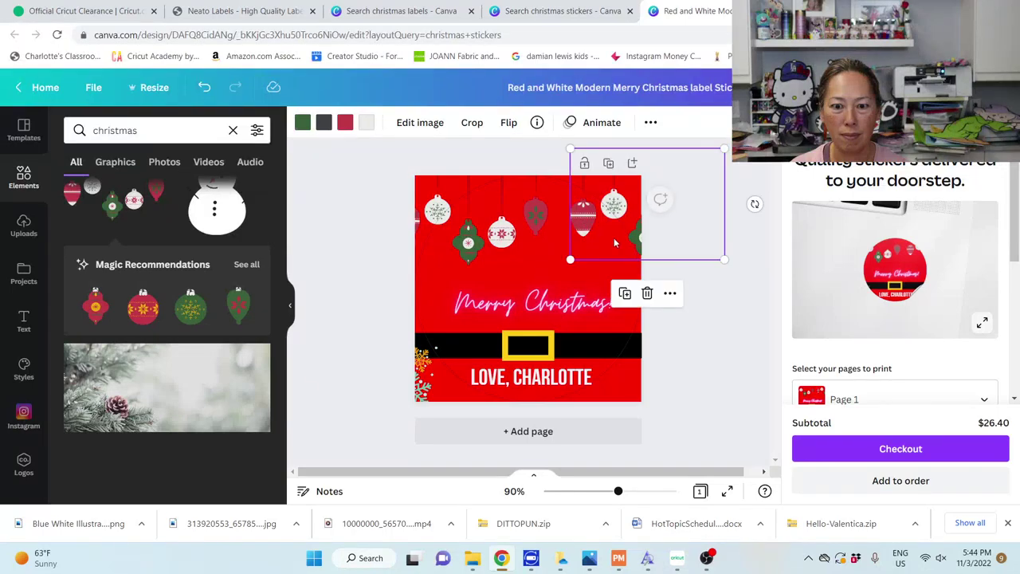
Delete the black belt and buckle band and move the sign-off line up.
{"action": "left_click", "coordinate": [699, 318]}
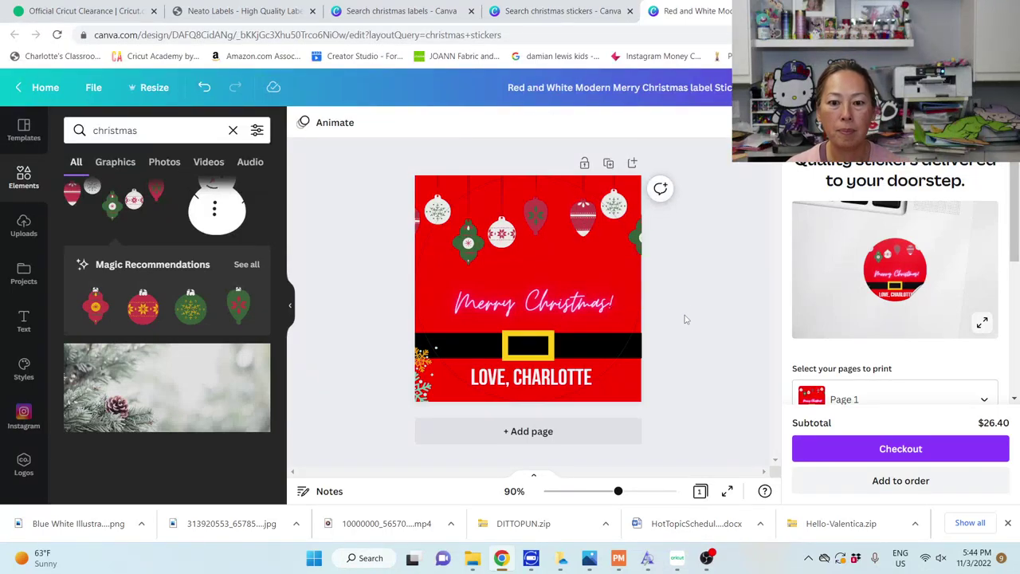
{"action": "left_click", "coordinate": [602, 351]}
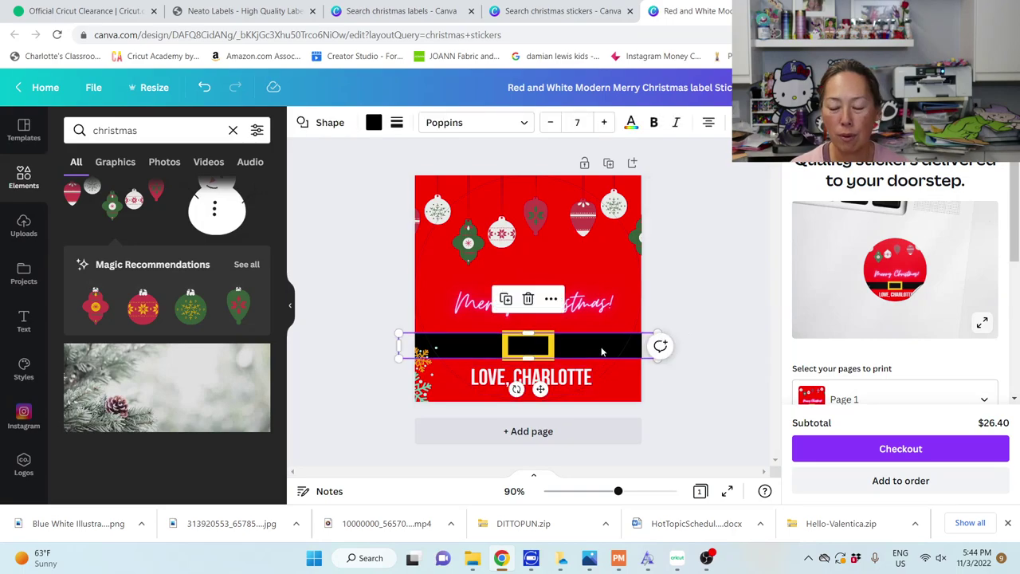
{"action": "key", "text": "Delete"}
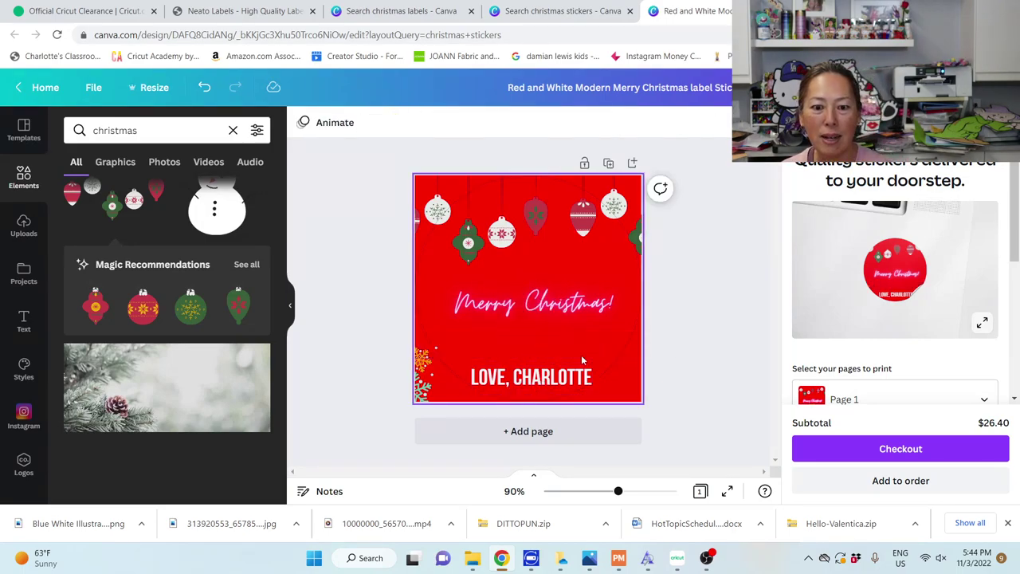
{"action": "left_click_drag", "start_coordinate": [531, 380], "coordinate": [530, 343]}
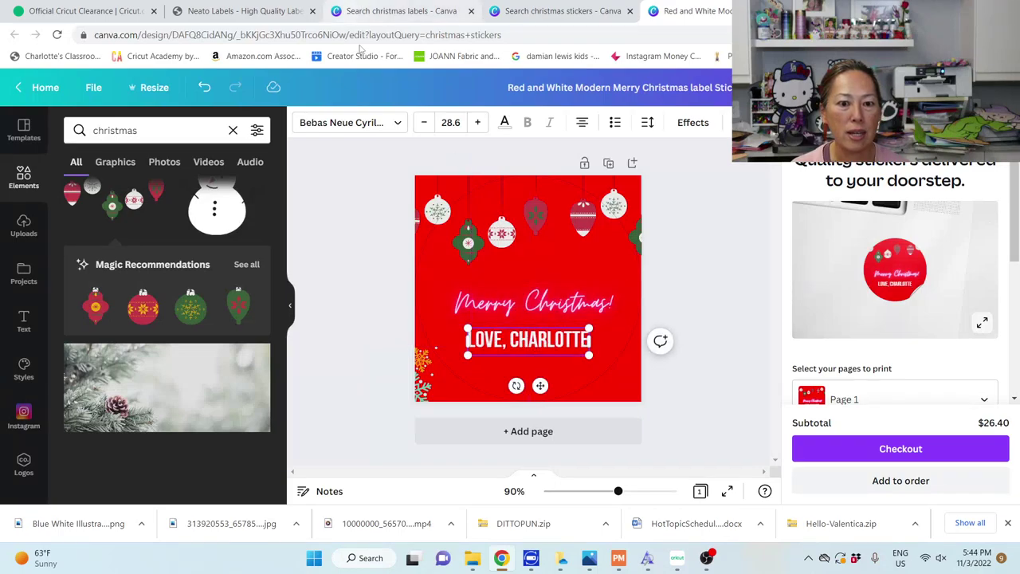
Set the sign-off line in the Roboto font.
{"action": "left_click", "coordinate": [390, 122]}
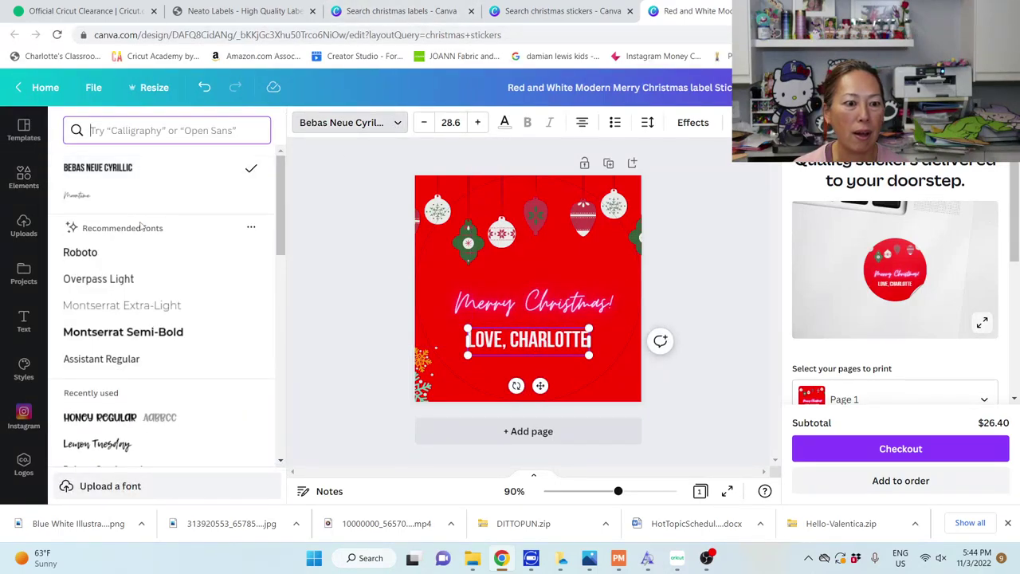
{"action": "left_click", "coordinate": [104, 202]}
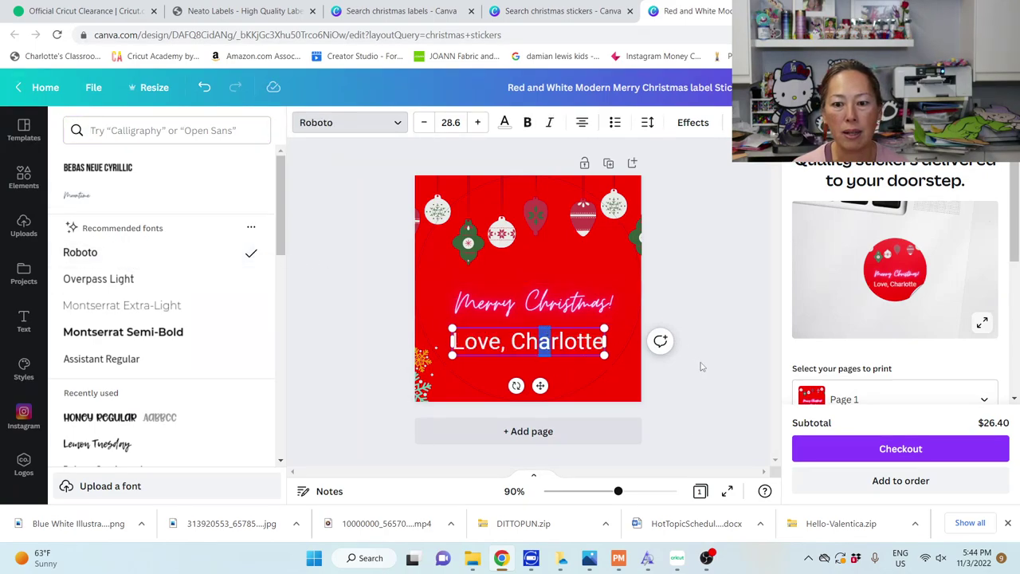
{"action": "key", "text": "Escape"}
{"action": "scroll", "coordinate": [125, 287], "scroll_direction": "down", "scroll_amount": 6}
{"action": "scroll", "coordinate": [125, 291], "scroll_direction": "down", "scroll_amount": 3}
Search Elements for 'presents' and place gift piles at the bottom-right and lower-left.
{"action": "left_click", "coordinate": [157, 130]}
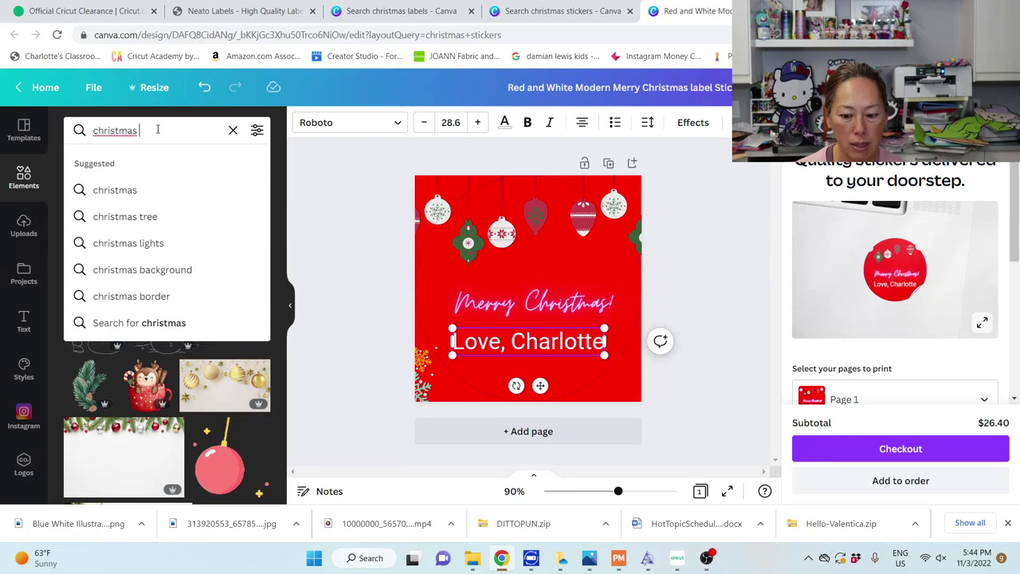
{"action": "type", "text": "presents"}
{"action": "key", "text": "Return"}
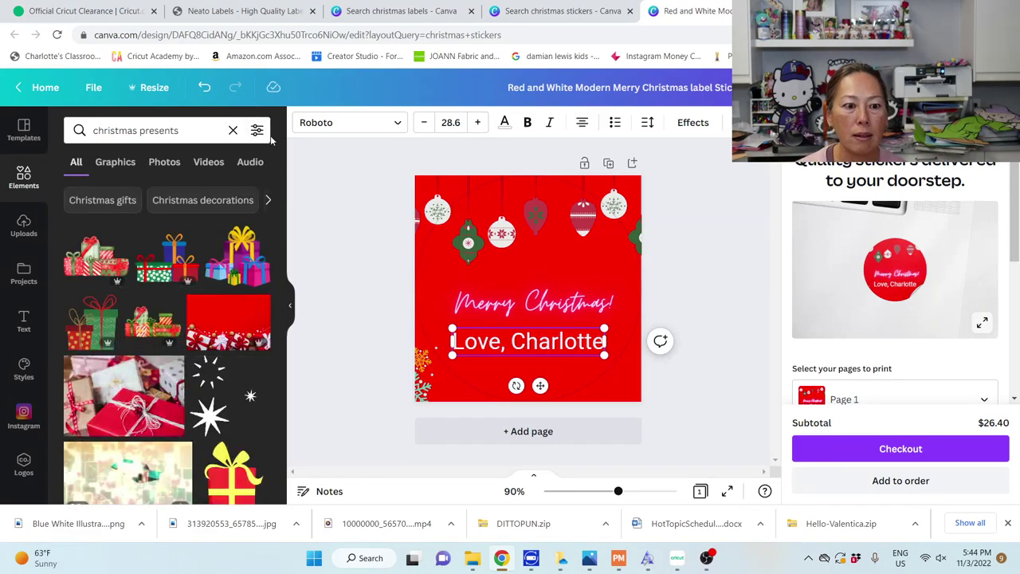
{"action": "left_click", "coordinate": [102, 268]}
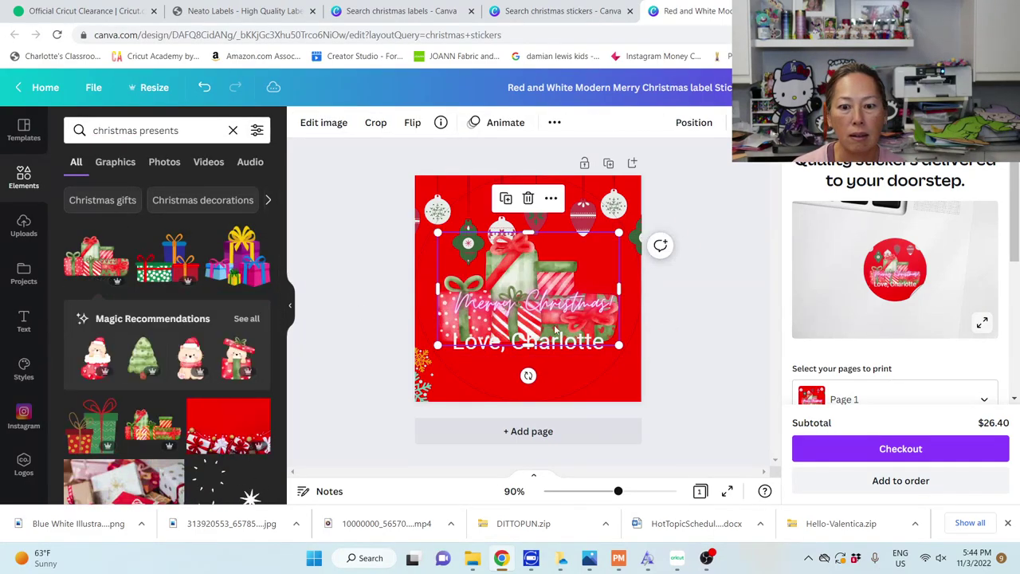
{"action": "left_click_drag", "start_coordinate": [545, 275], "coordinate": [605, 353]}
{"action": "left_click_drag", "start_coordinate": [685, 431], "coordinate": [604, 397]}
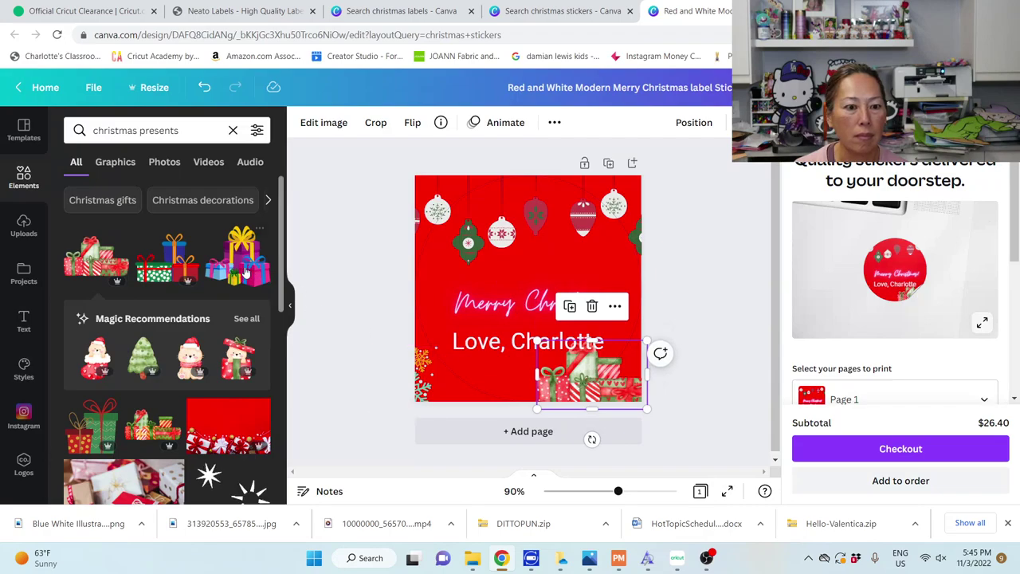
{"action": "left_click", "coordinate": [161, 271]}
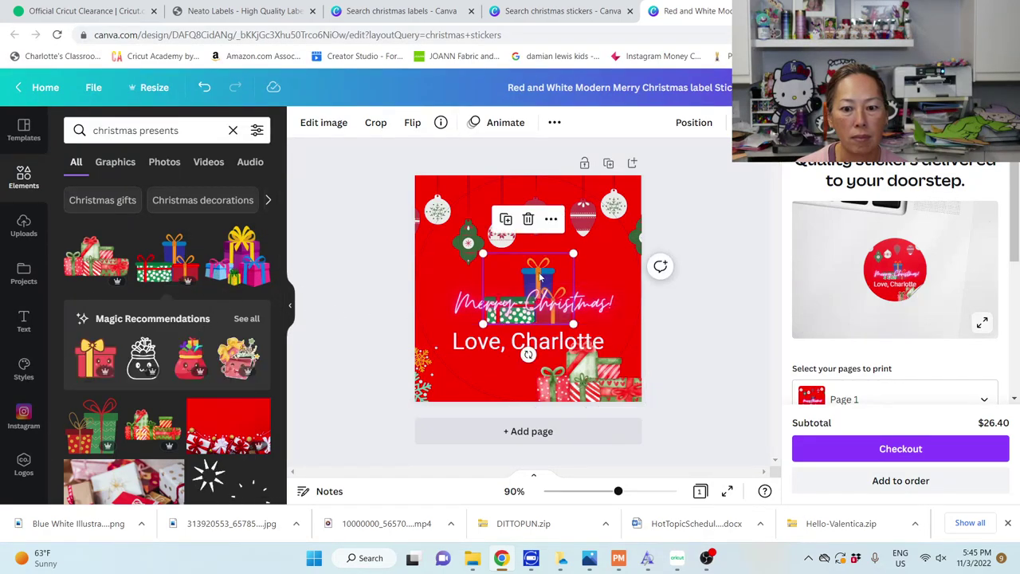
{"action": "left_click_drag", "start_coordinate": [539, 278], "coordinate": [510, 351]}
Add the yellow-bow gift pile in the lower-left corner, replacing the deleted snowflake.
{"action": "left_click", "coordinate": [244, 259]}
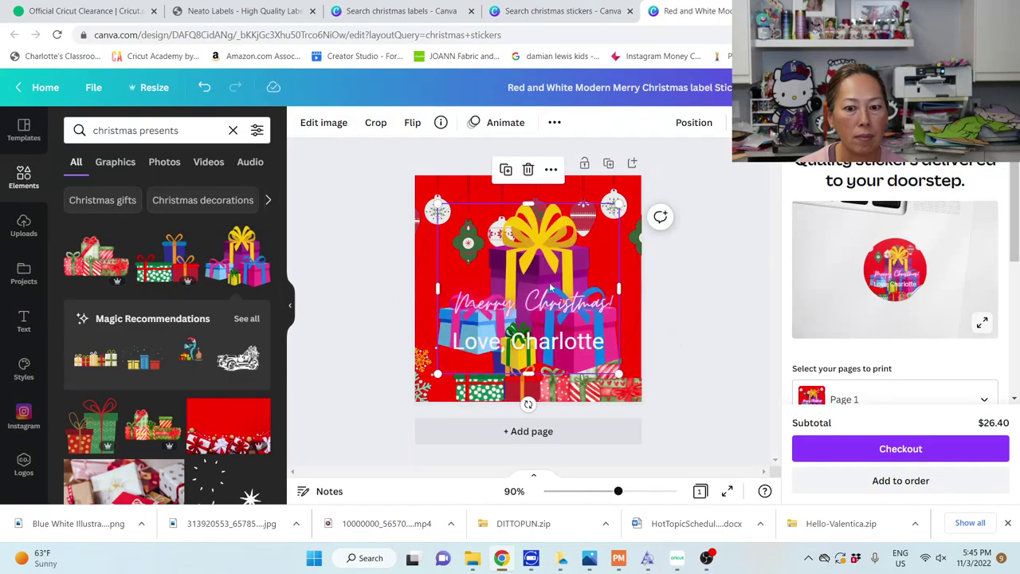
{"action": "left_click", "coordinate": [415, 391]}
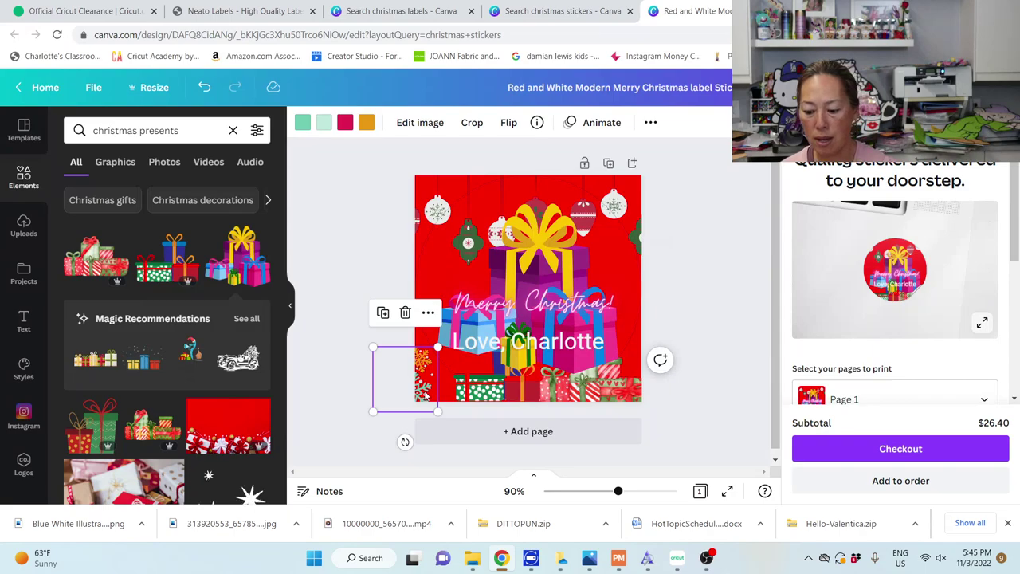
{"action": "key", "text": "Delete"}
{"action": "left_click_drag", "start_coordinate": [536, 313], "coordinate": [424, 433]}
{"action": "left_click_drag", "start_coordinate": [486, 318], "coordinate": [415, 361]}
{"action": "left_click_drag", "start_coordinate": [387, 401], "coordinate": [442, 370]}
{"action": "left_click_drag", "start_coordinate": [473, 328], "coordinate": [456, 390]}
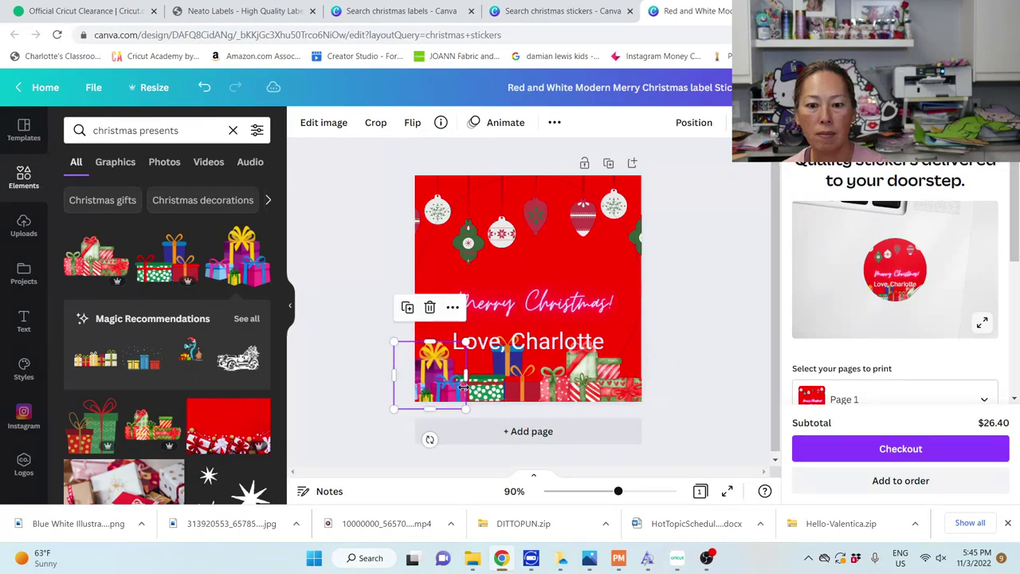
Raise the 'Merry Christmas!' text and the sign-off line above the presents.
{"action": "left_click", "coordinate": [733, 339]}
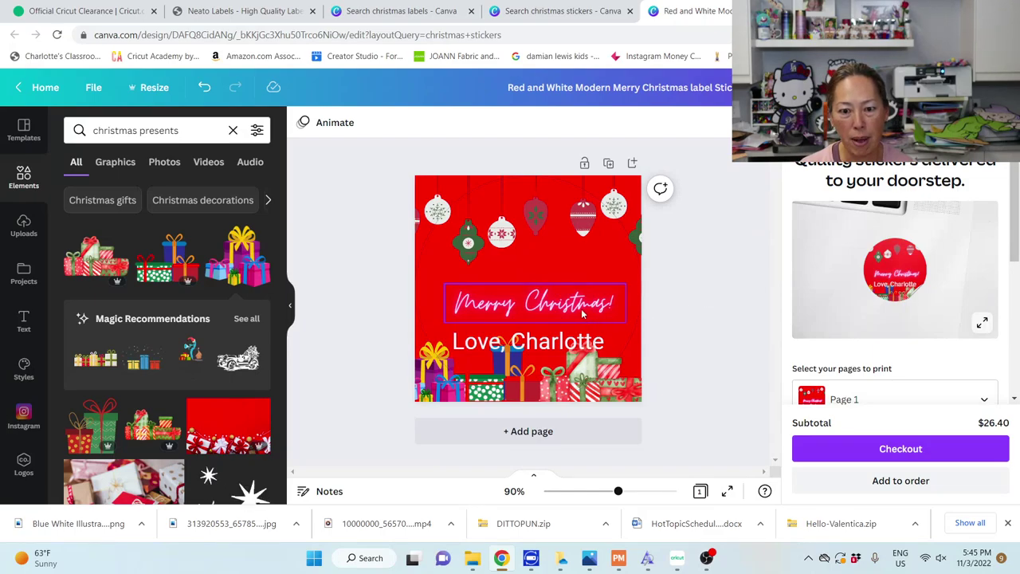
{"action": "left_click_drag", "start_coordinate": [582, 314], "coordinate": [582, 290]}
{"action": "left_click", "coordinate": [582, 344]}
{"action": "left_click_drag", "start_coordinate": [583, 344], "coordinate": [575, 314]}
{"action": "left_click", "coordinate": [706, 322]}
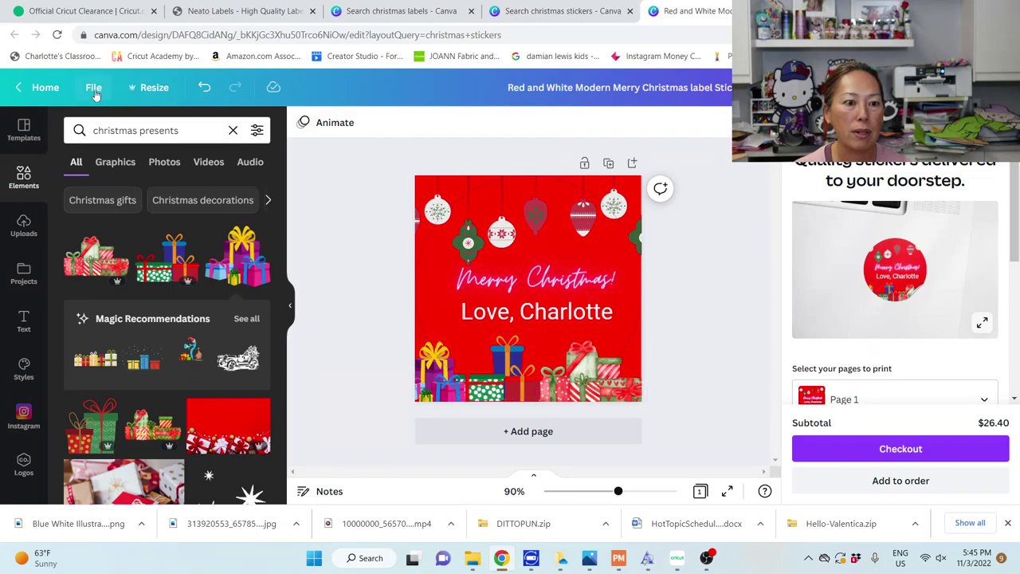
Make a resized 11 × 8.5 in copy of the design.
{"action": "left_click", "coordinate": [147, 89]}
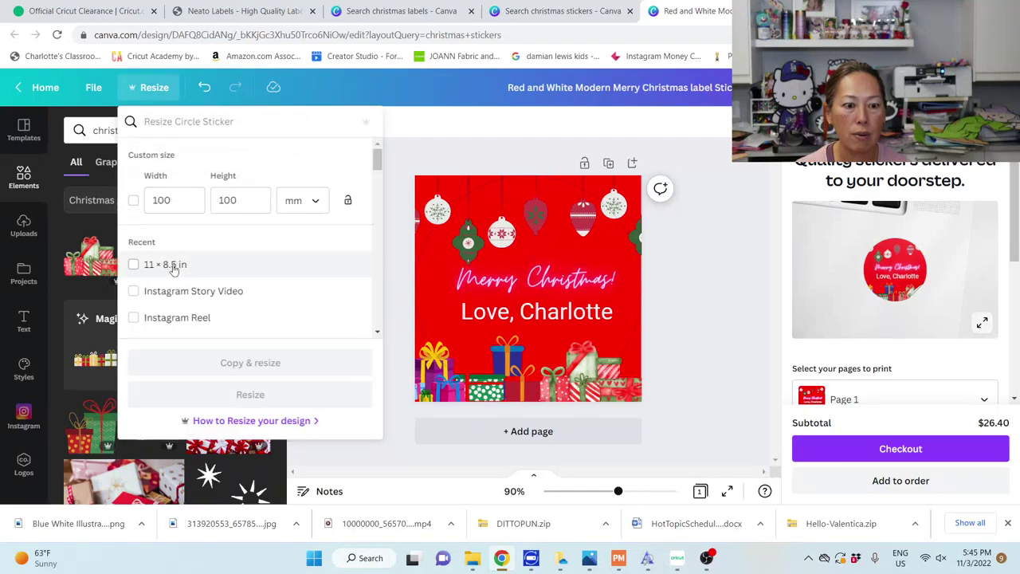
{"action": "left_click", "coordinate": [134, 264]}
{"action": "left_click", "coordinate": [282, 360]}
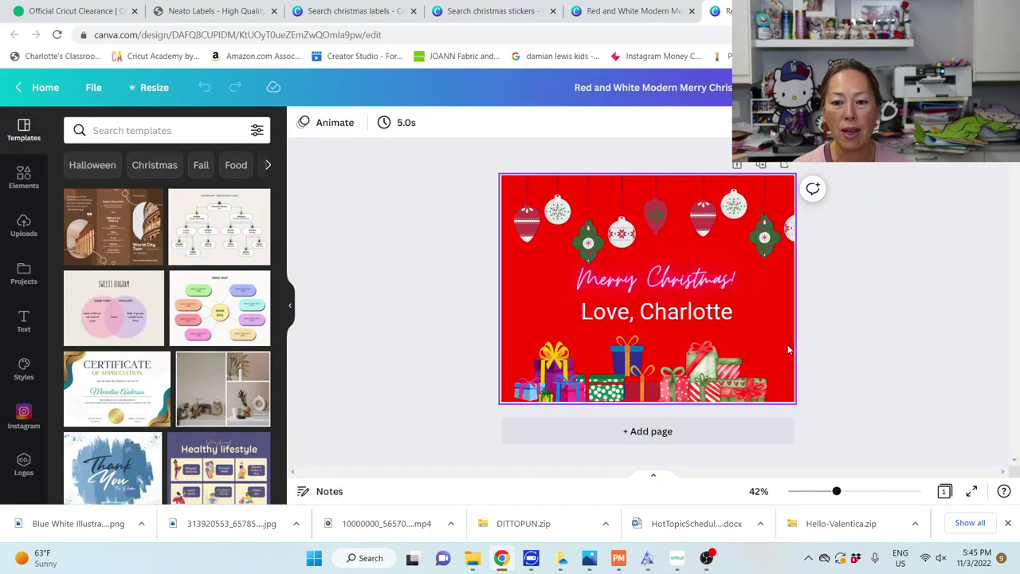
Group all label elements and shrink the group to 2.7 × 2.2 in the top-left corner.
{"action": "left_click_drag", "start_coordinate": [827, 399], "coordinate": [479, 171]}
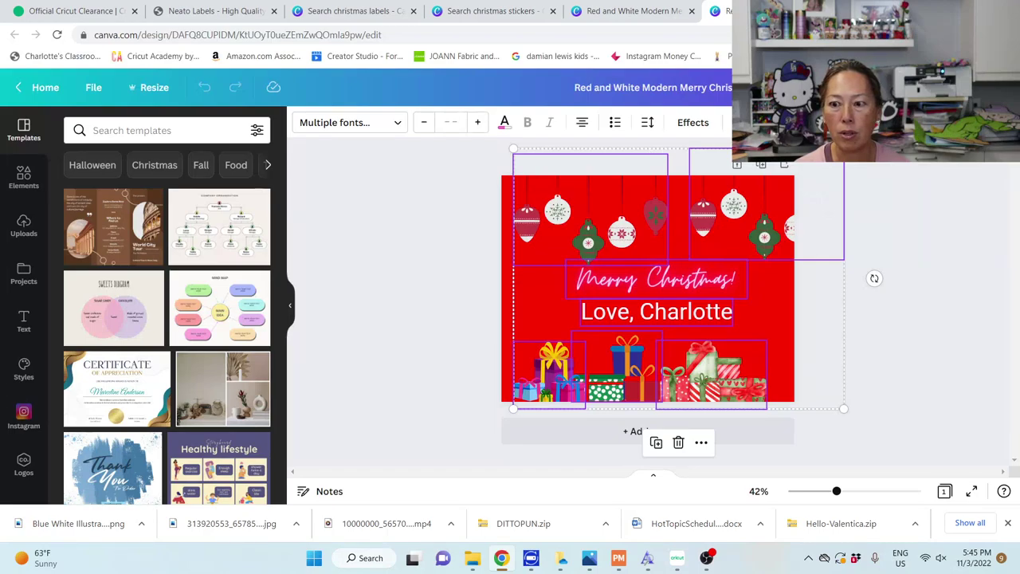
{"action": "key", "text": "ctrl+g"}
{"action": "left_click_drag", "start_coordinate": [841, 407], "coordinate": [590, 249]}
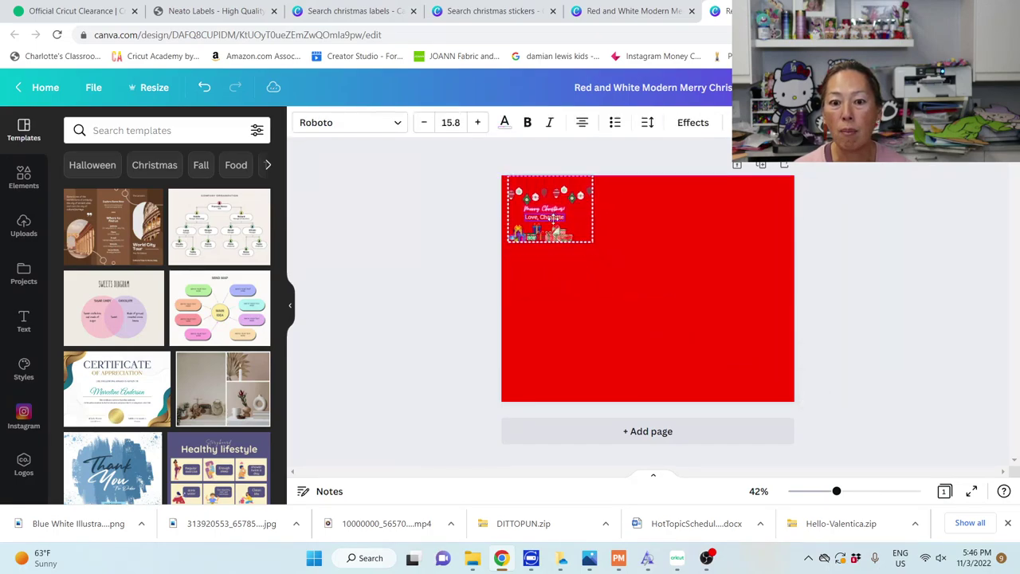
{"action": "left_click_drag", "start_coordinate": [551, 218], "coordinate": [552, 226]}
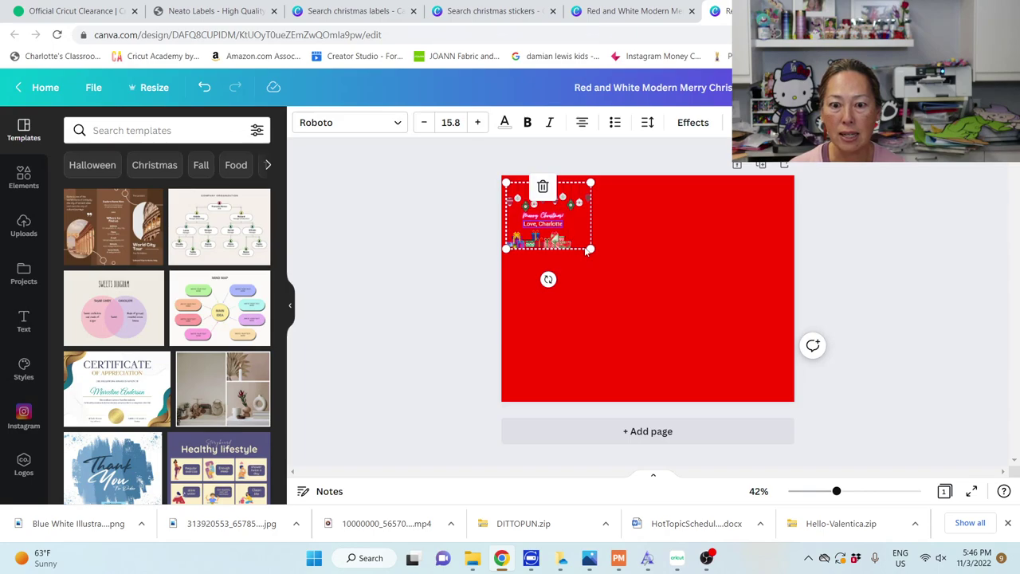
{"action": "left_click_drag", "start_coordinate": [589, 249], "coordinate": [597, 253]}
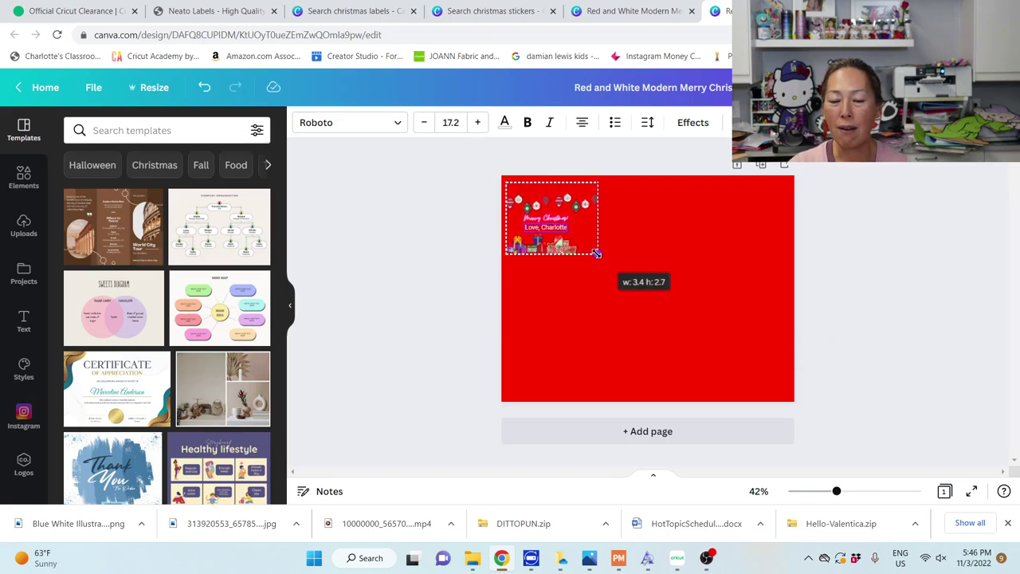
{"action": "left_click_drag", "start_coordinate": [597, 253], "coordinate": [577, 236]}
Duplicate the label group with Ctrl+D and place the copy below the original.
{"action": "left_click", "coordinate": [514, 241]}
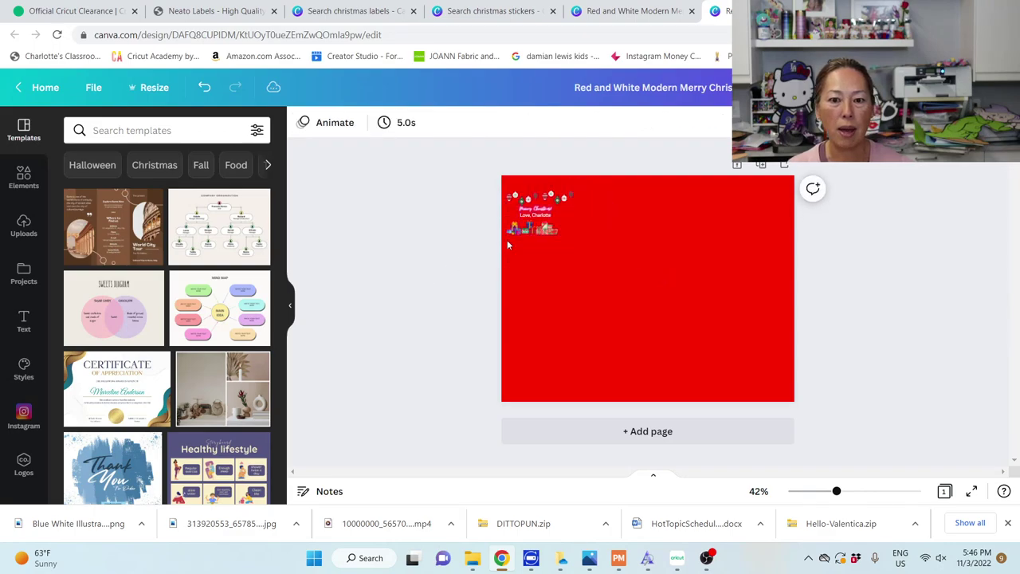
{"action": "left_click", "coordinate": [541, 230]}
{"action": "left_click", "coordinate": [395, 208]}
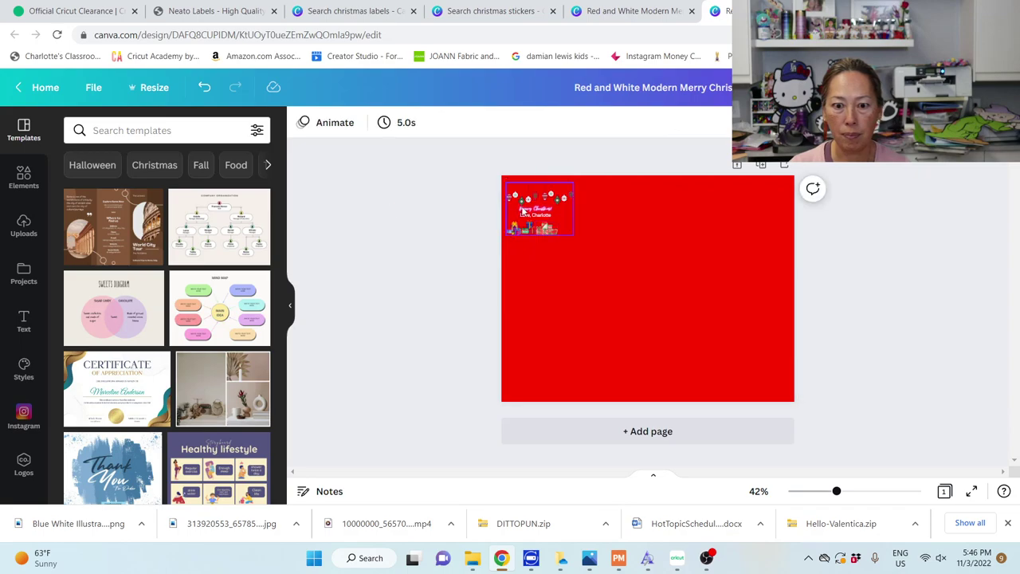
{"action": "left_click", "coordinate": [523, 212]}
{"action": "left_click", "coordinate": [444, 201]}
{"action": "left_click", "coordinate": [528, 200]}
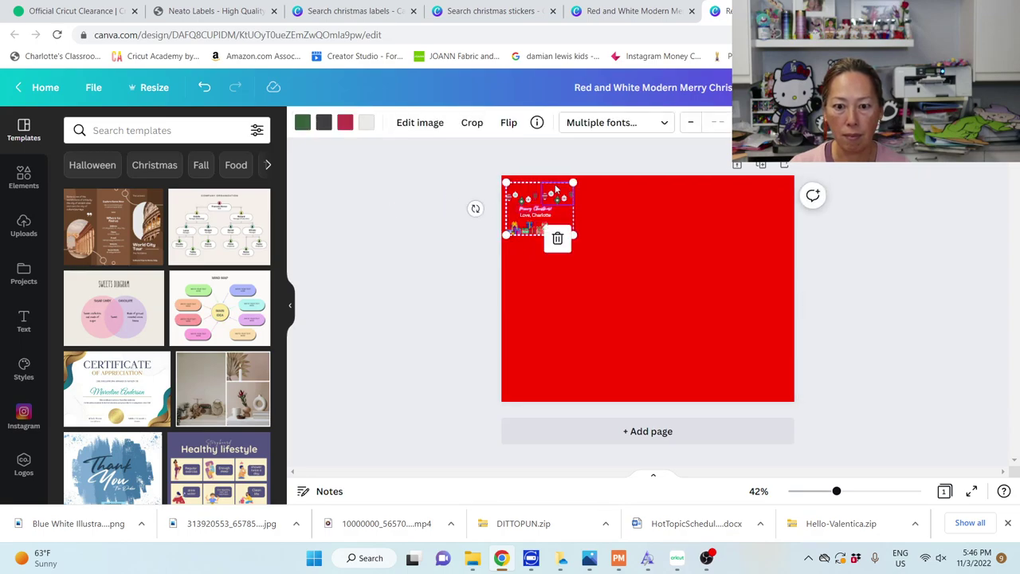
{"action": "left_click", "coordinate": [456, 198]}
{"action": "left_click", "coordinate": [519, 208]}
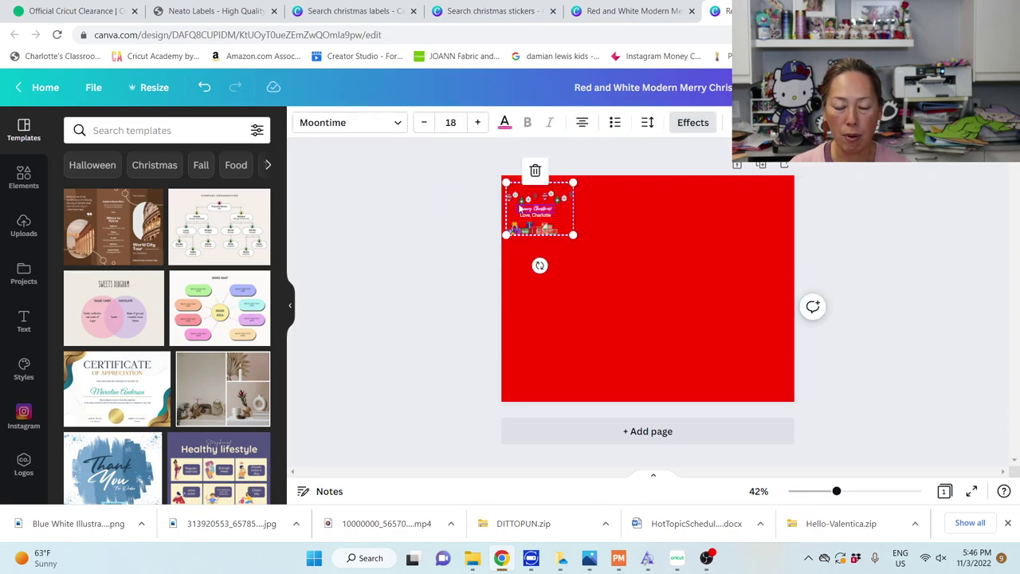
{"action": "key", "text": "ctrl+d"}
{"action": "left_click_drag", "start_coordinate": [535, 207], "coordinate": [532, 265]}
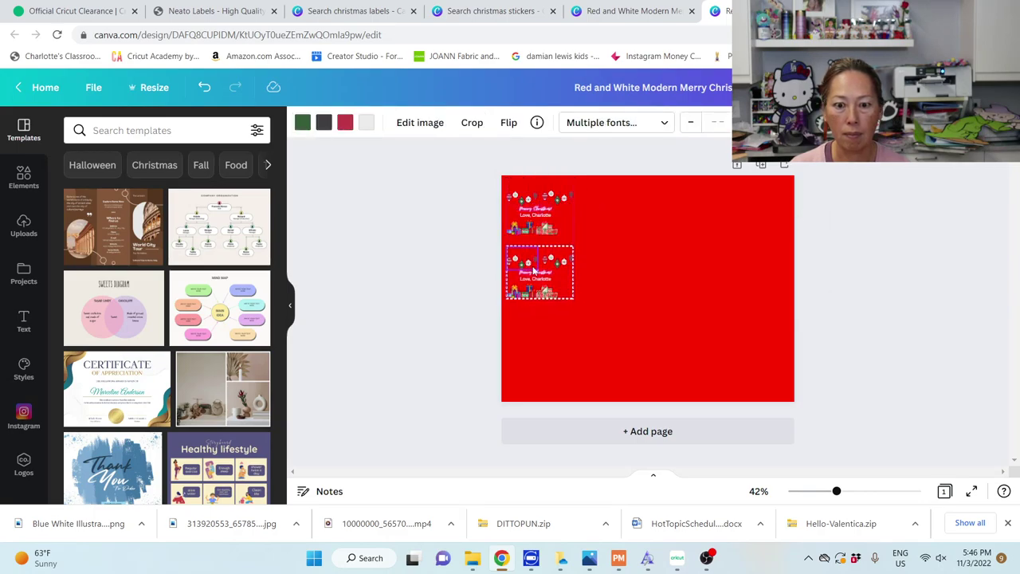
Duplicate the top label into a third row, forming a column of three.
{"action": "left_click", "coordinate": [526, 211]}
{"action": "key", "text": "ctrl+d"}
{"action": "left_click_drag", "start_coordinate": [539, 214], "coordinate": [545, 334]}
Copy the three-label column across the page to make four columns.
{"action": "left_click_drag", "start_coordinate": [467, 188], "coordinate": [567, 365]}
{"action": "left_click_drag", "start_coordinate": [527, 339], "coordinate": [531, 342]}
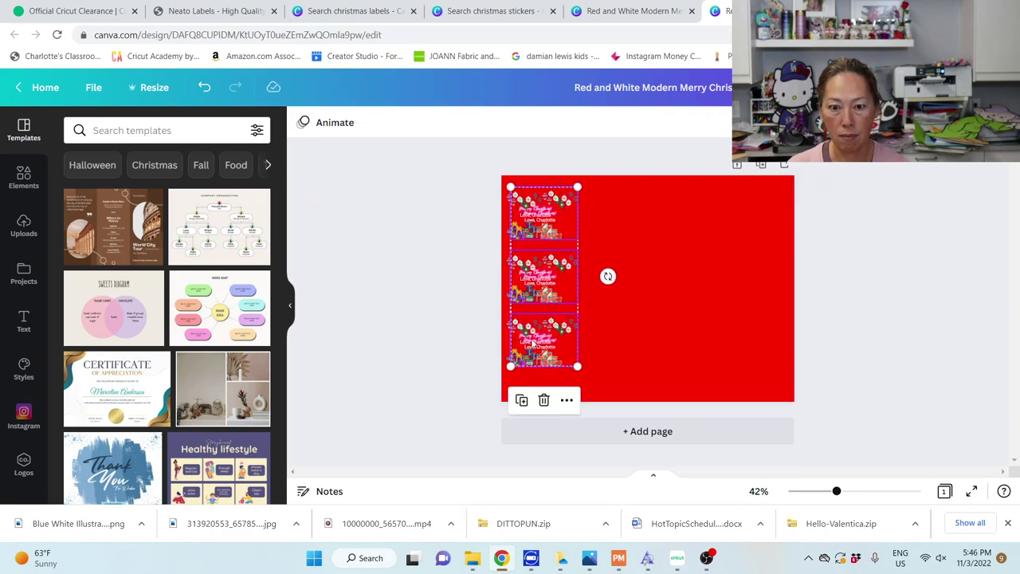
{"action": "left_click_drag", "start_coordinate": [555, 273], "coordinate": [614, 266]}
{"action": "left_click_drag", "start_coordinate": [547, 277], "coordinate": [695, 268]}
{"action": "left_click", "coordinate": [561, 286]}
{"action": "left_click_drag", "start_coordinate": [543, 286], "coordinate": [761, 277]}
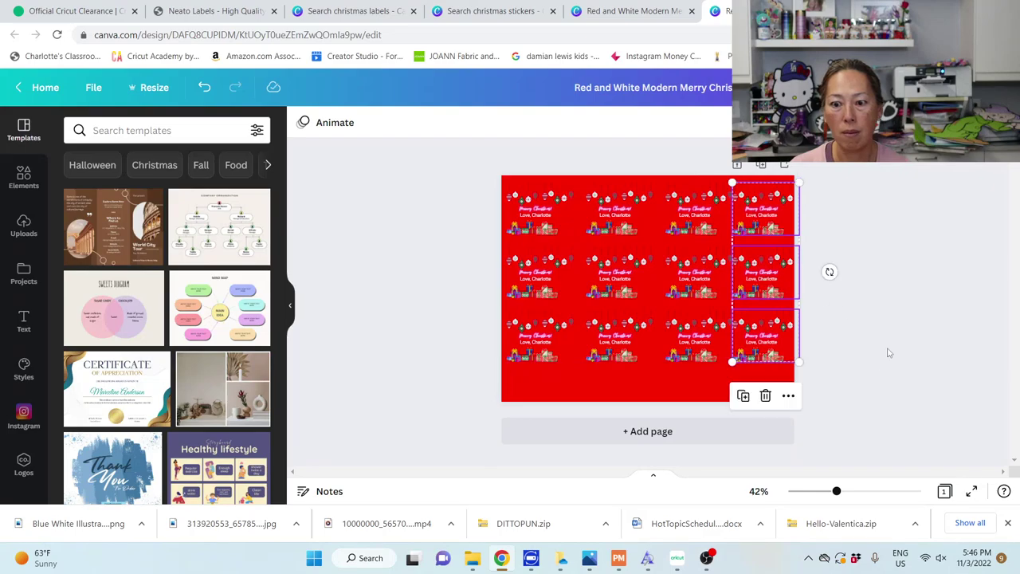
{"action": "left_click_drag", "start_coordinate": [880, 368], "coordinate": [412, 201]}
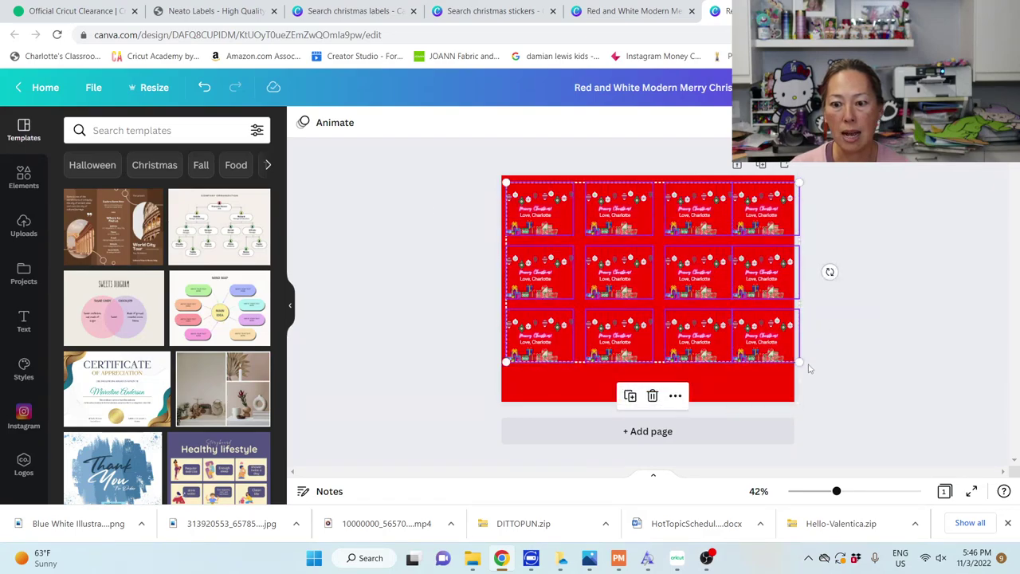
Shrink the label grid to fit, centre it on the red page, and check a label's size.
{"action": "left_click_drag", "start_coordinate": [798, 360], "coordinate": [758, 340]}
{"action": "mouse_move", "coordinate": [733, 271]}
{"action": "left_mouse_down"}
{"action": "mouse_move", "coordinate": [739, 285]}
{"action": "mouse_move", "coordinate": [738, 276]}
{"action": "left_mouse_up"}
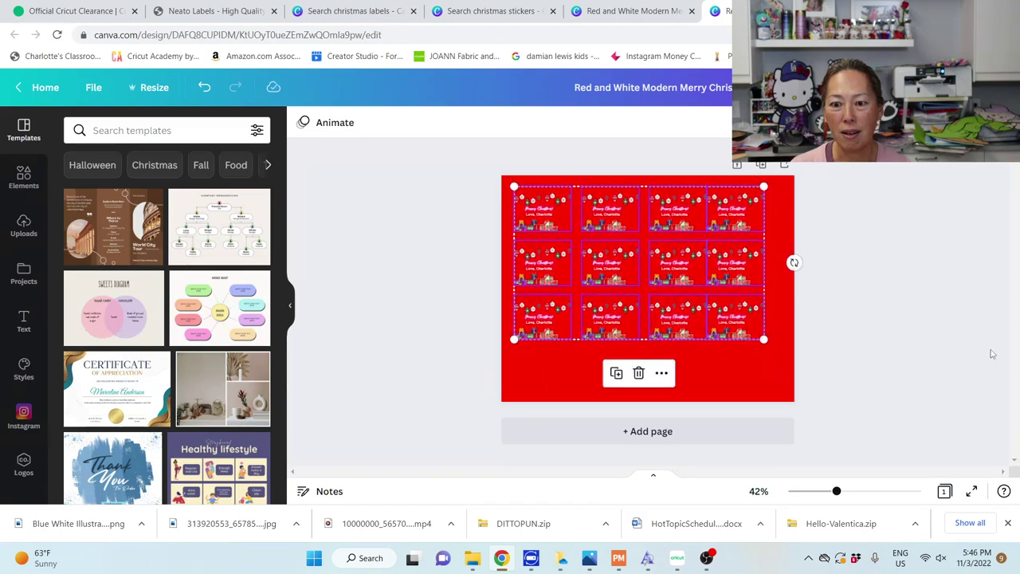
{"action": "left_click", "coordinate": [883, 386]}
{"action": "left_click_drag", "start_coordinate": [878, 372], "coordinate": [549, 376]}
{"action": "left_click", "coordinate": [870, 313]}
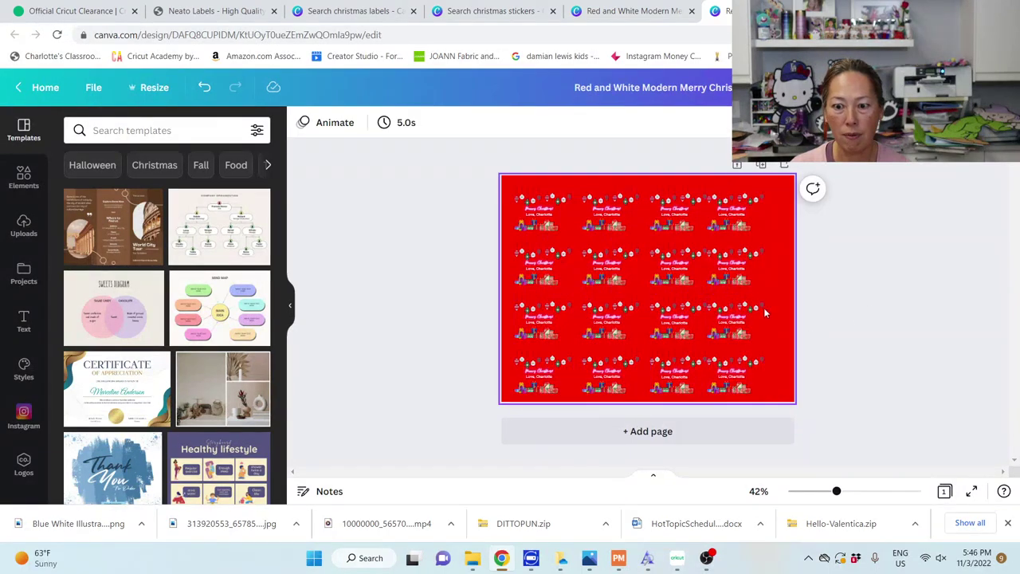
{"action": "left_click", "coordinate": [556, 224]}
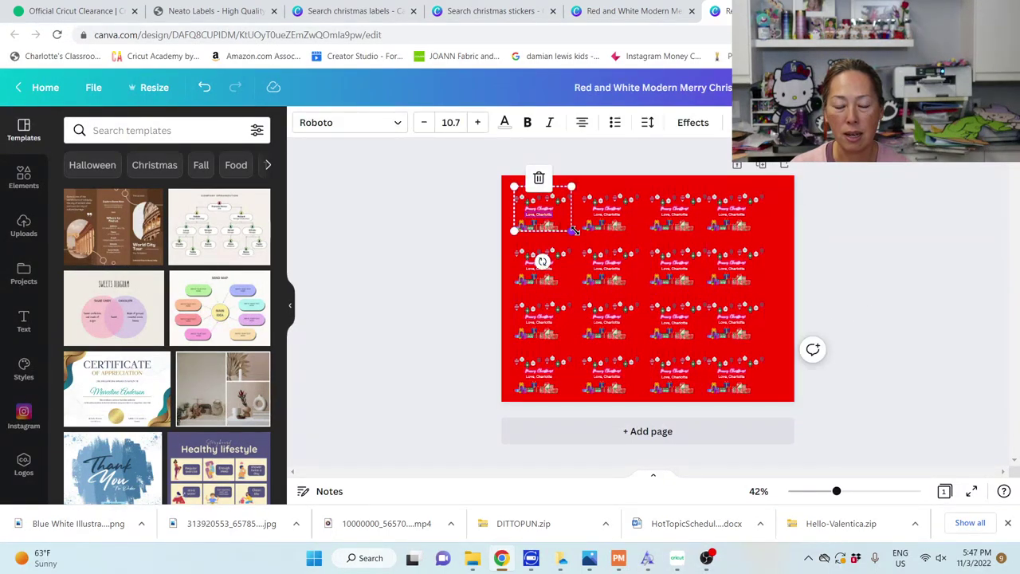
{"action": "left_click_drag", "start_coordinate": [572, 230], "coordinate": [572, 231]}
{"action": "left_click", "coordinate": [863, 248]}
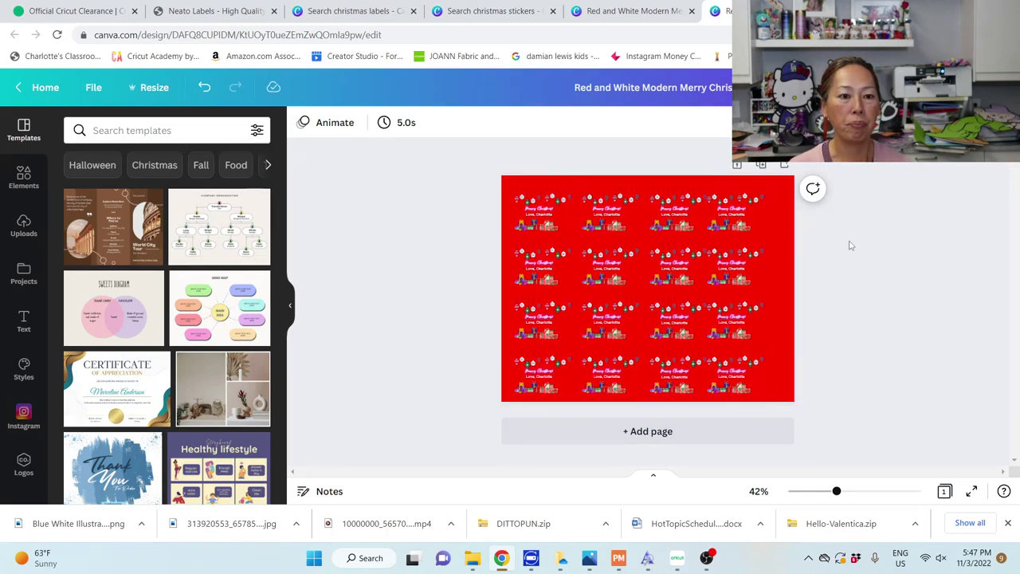
Download the single-label Christmas sticker design as a PNG from the Share menu.
{"action": "left_click", "coordinate": [649, 11]}
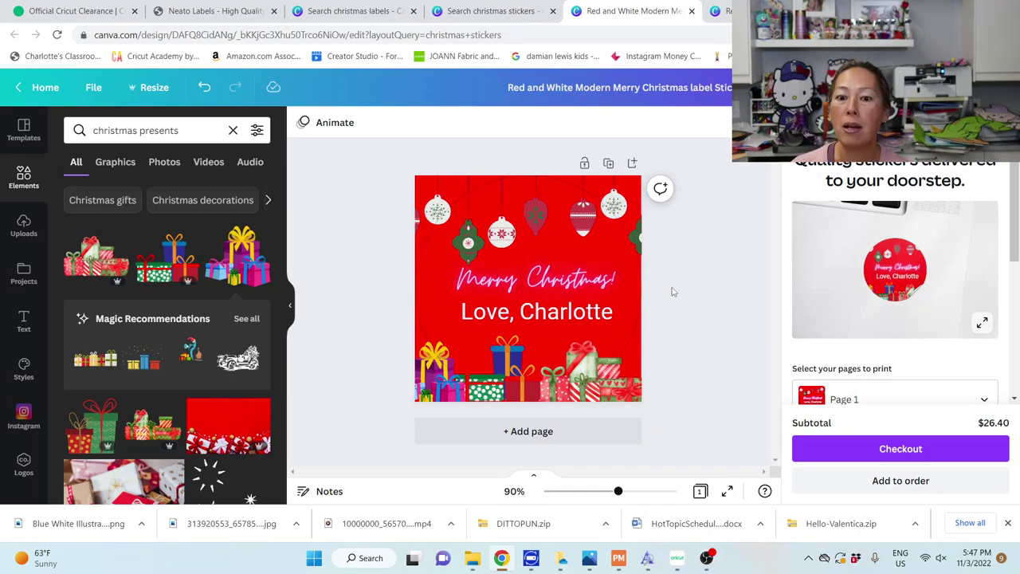
{"action": "left_click", "coordinate": [797, 125]}
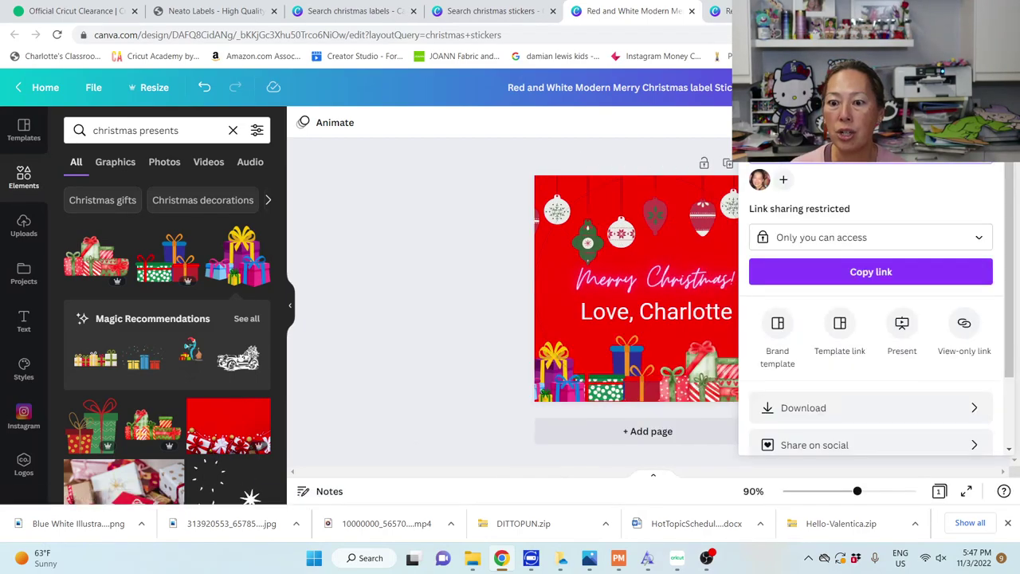
{"action": "left_click", "coordinate": [868, 407]}
{"action": "left_click", "coordinate": [877, 362]}
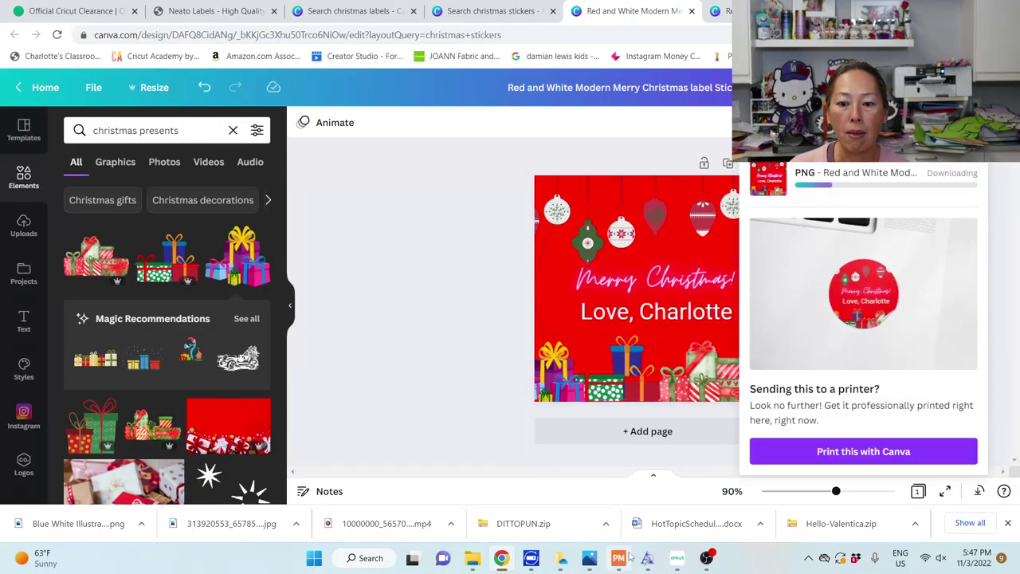
{"action": "mouse_move", "coordinate": [677, 557]}
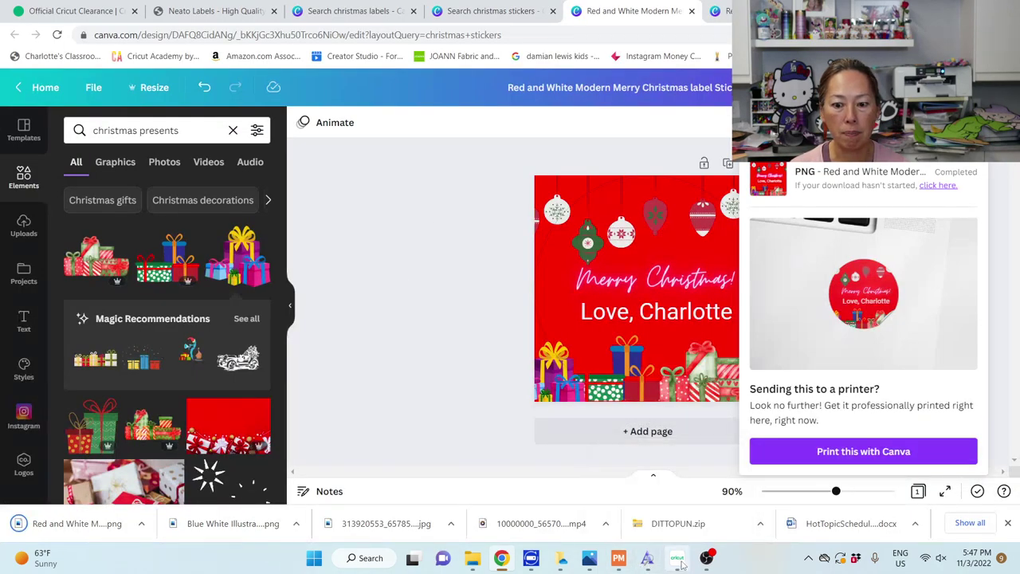
Start an image upload and pick the downloaded Christmas PNG from Downloads.
{"action": "left_click", "coordinate": [677, 558]}
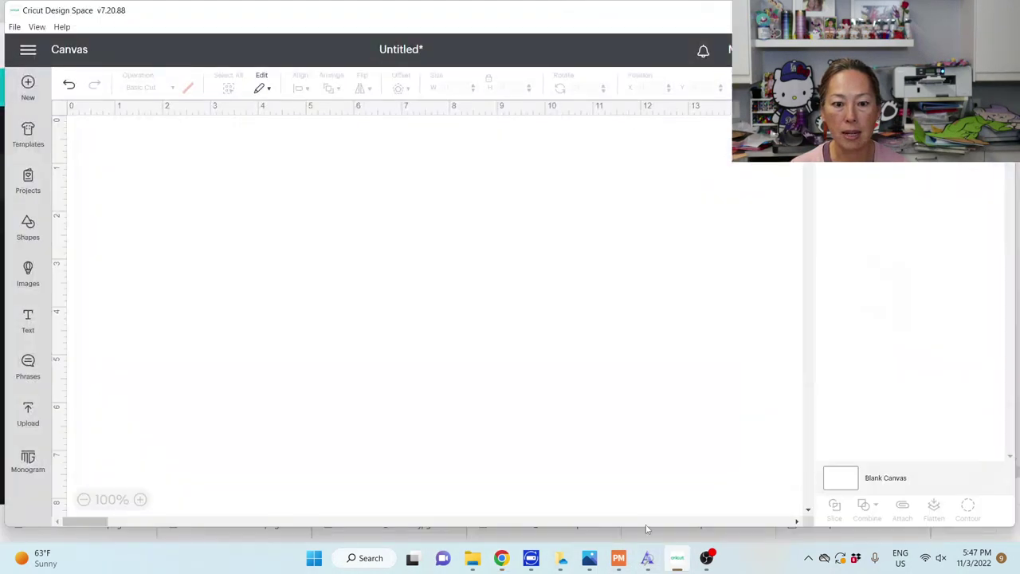
{"action": "left_click", "coordinate": [28, 416]}
{"action": "left_click", "coordinate": [133, 260]}
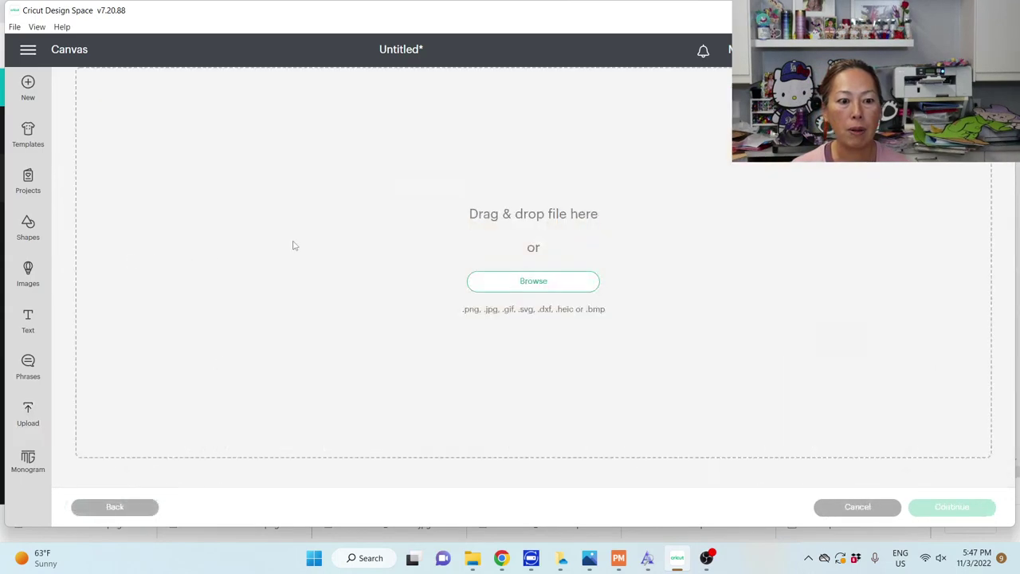
{"action": "left_click", "coordinate": [543, 276]}
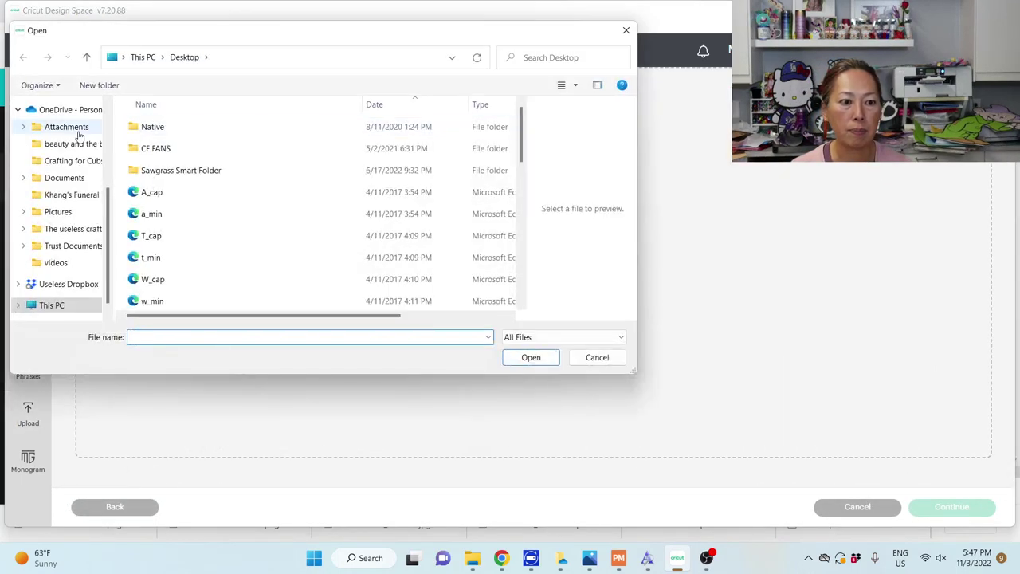
{"action": "scroll", "coordinate": [73, 134], "scroll_direction": "up", "scroll_amount": 3}
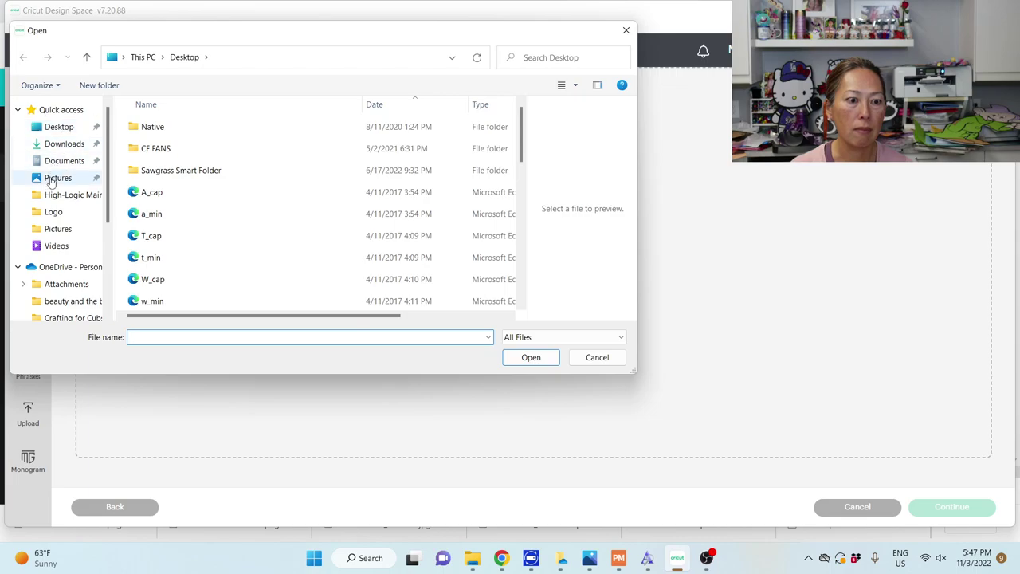
{"action": "left_click", "coordinate": [67, 143]}
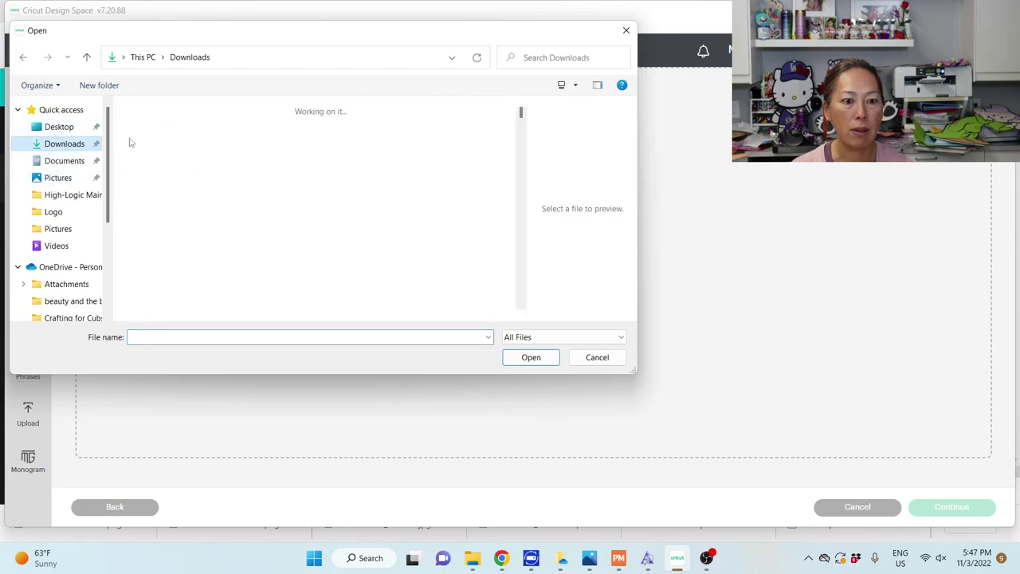
{"action": "double_click", "coordinate": [154, 141]}
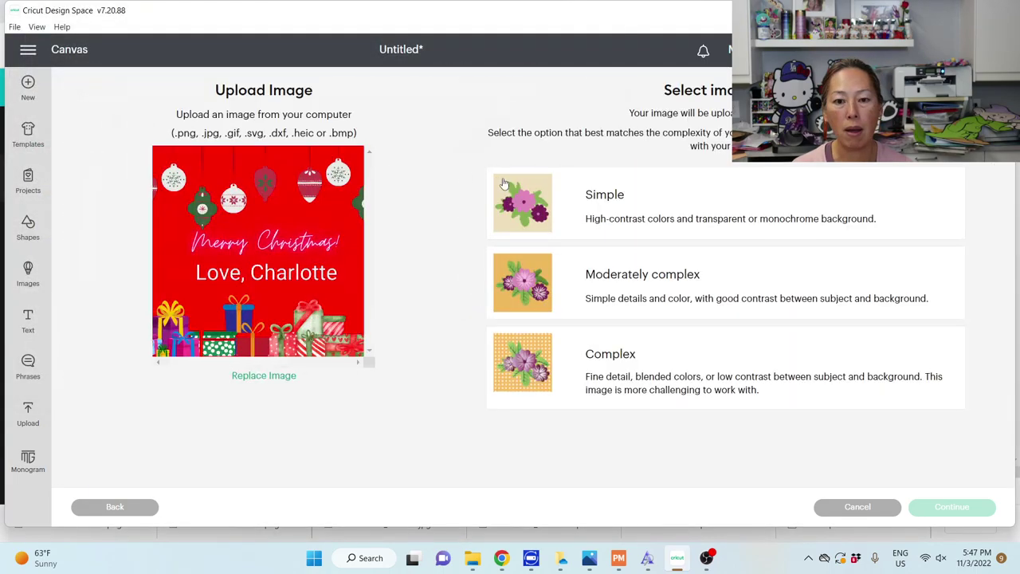
Mark the image Complex, keep its red background, and upload it as Print Then Cut.
{"action": "left_click", "coordinate": [653, 357]}
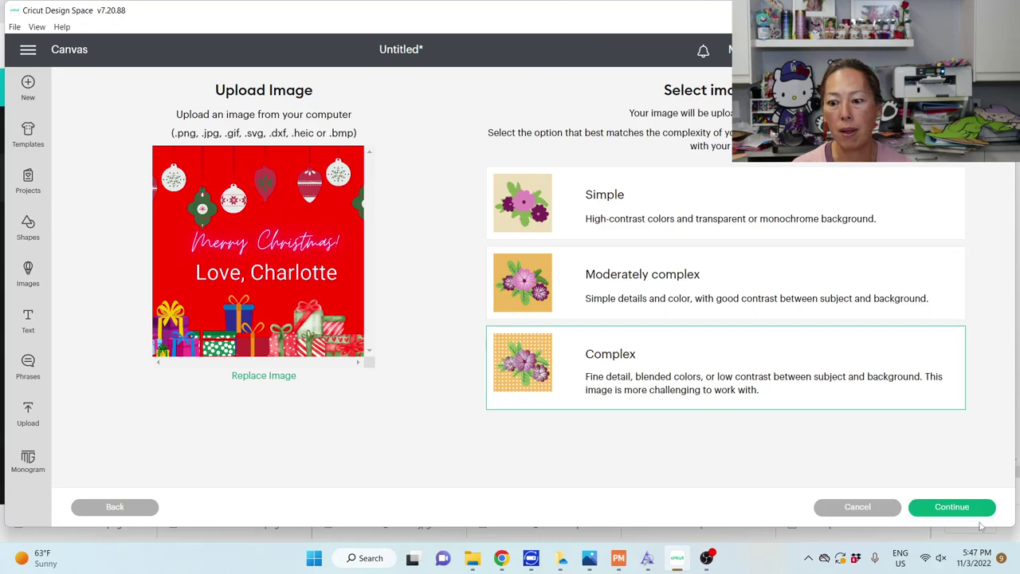
{"action": "left_click", "coordinate": [956, 507]}
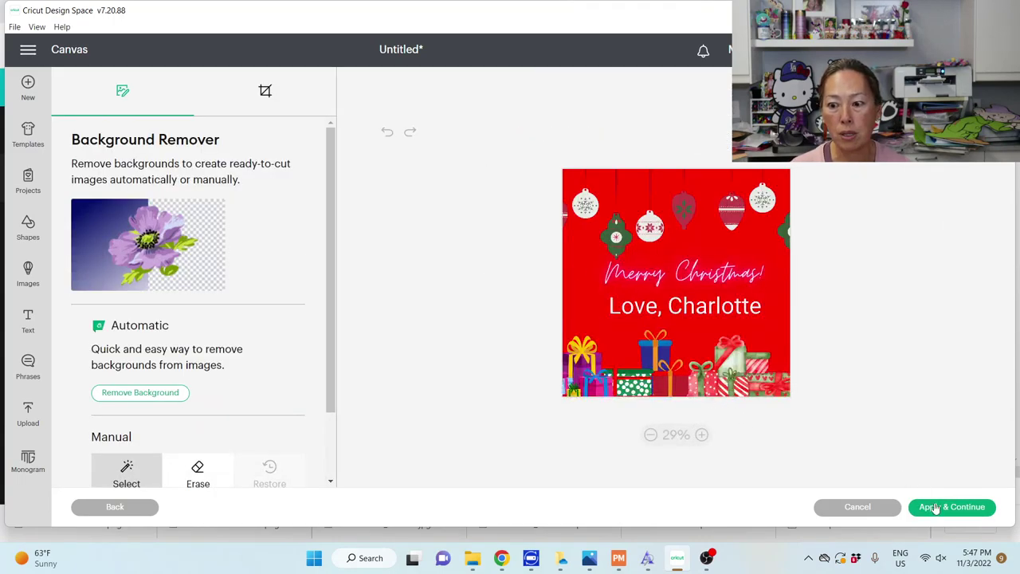
{"action": "left_click", "coordinate": [936, 508]}
{"action": "left_click", "coordinate": [552, 304]}
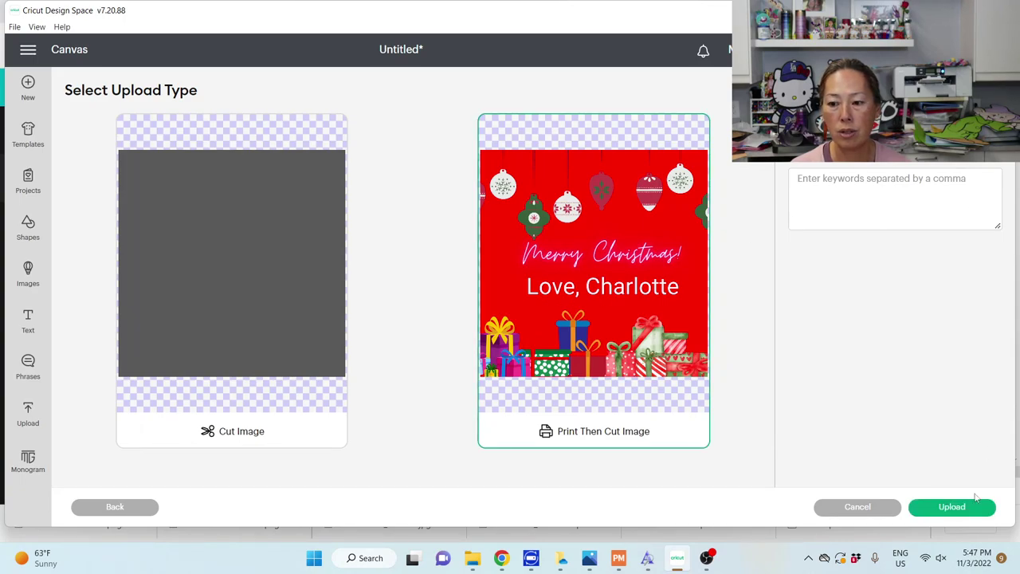
{"action": "left_click", "coordinate": [952, 508]}
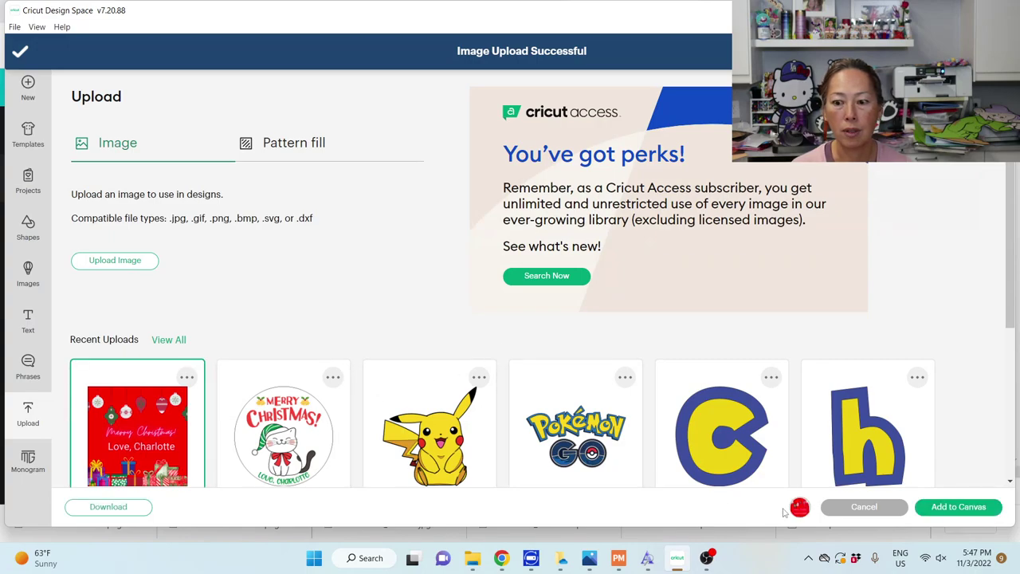
Add the Christmas image to the canvas, set its width to 2.2 in, and position it on the mat.
{"action": "left_click", "coordinate": [925, 508]}
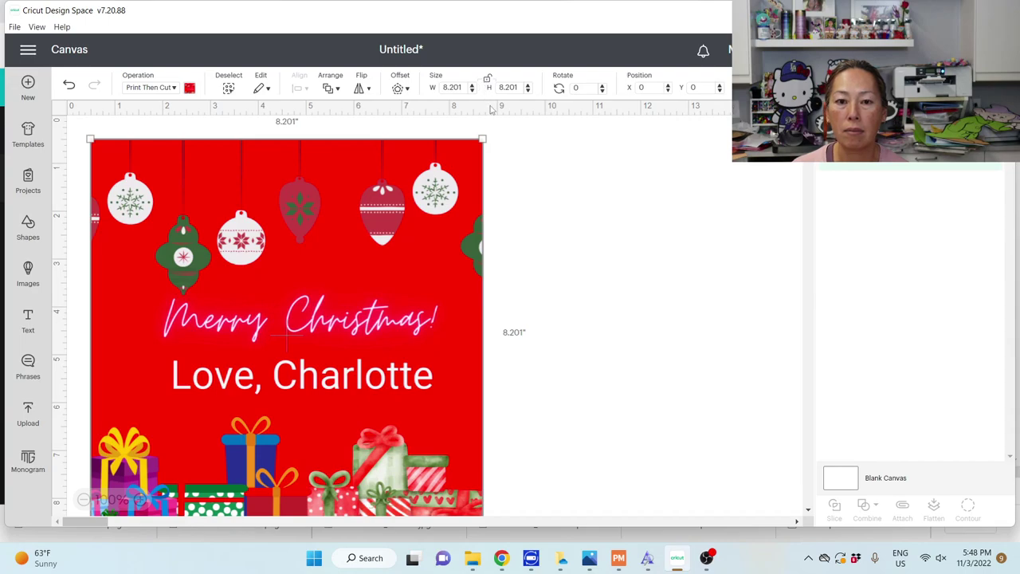
{"action": "double_click", "coordinate": [452, 87]}
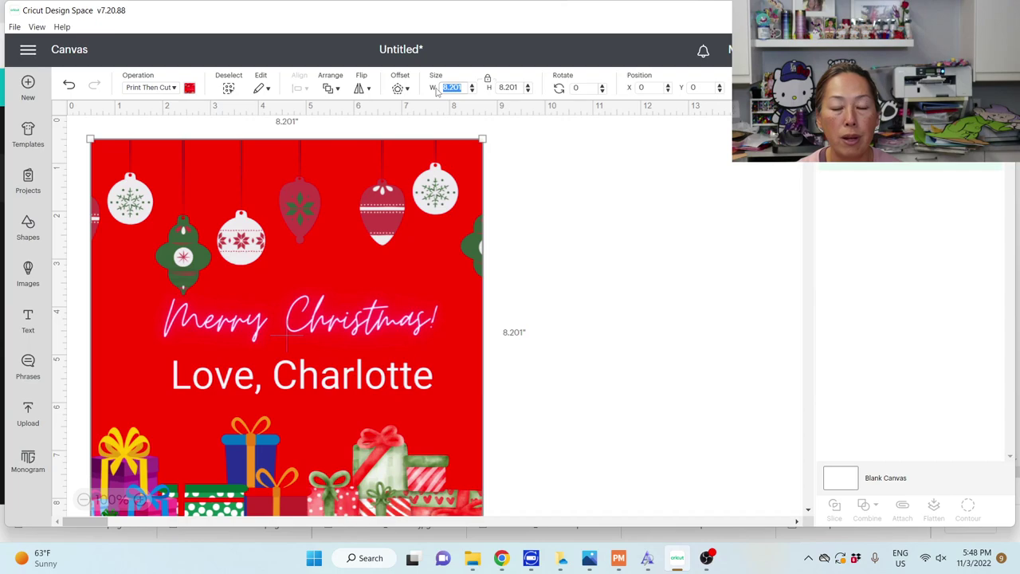
{"action": "type", "text": "2.2"}
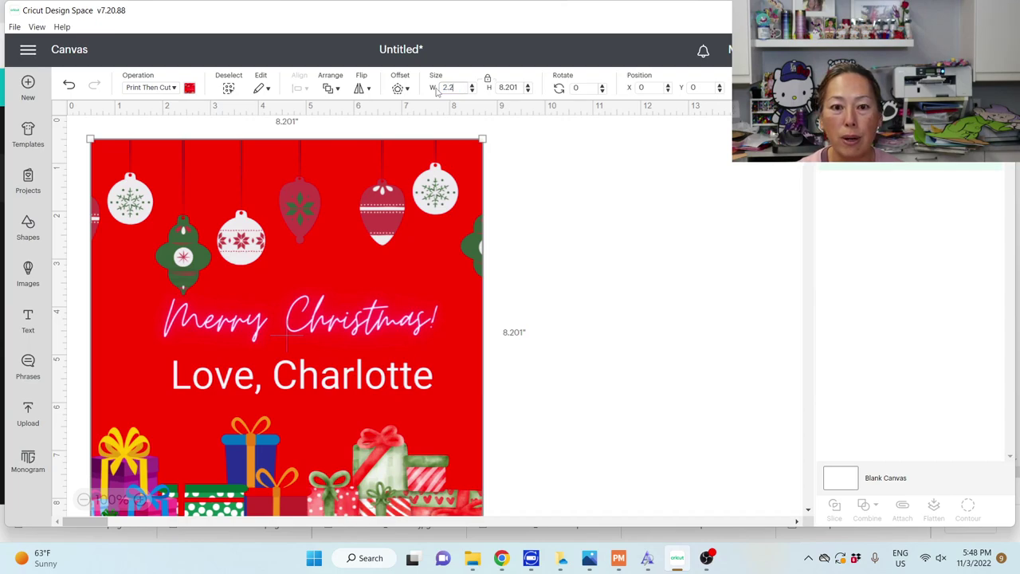
{"action": "key", "text": "Tab"}
{"action": "left_click", "coordinate": [505, 247]}
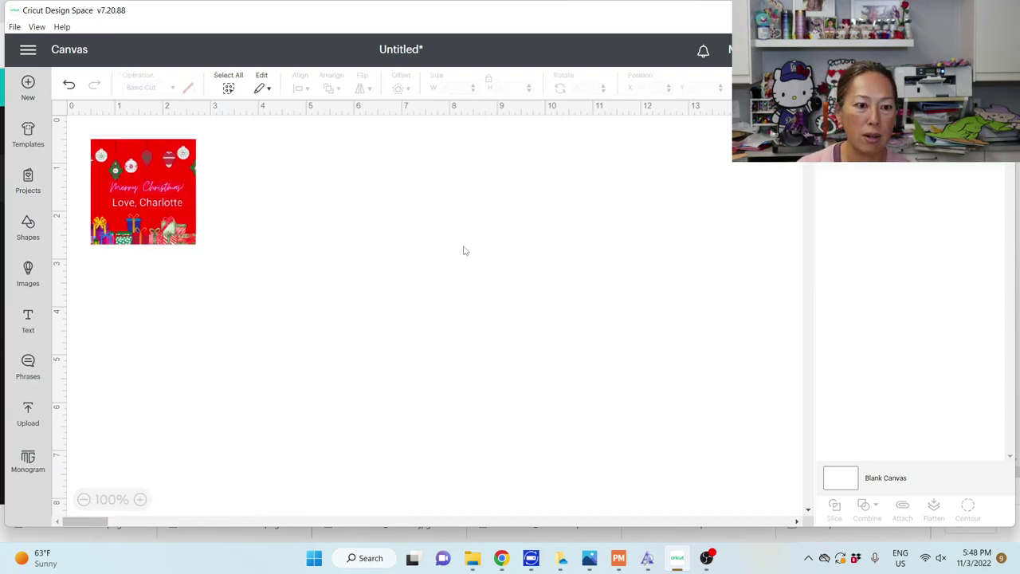
{"action": "left_click_drag", "start_coordinate": [175, 182], "coordinate": [308, 202]}
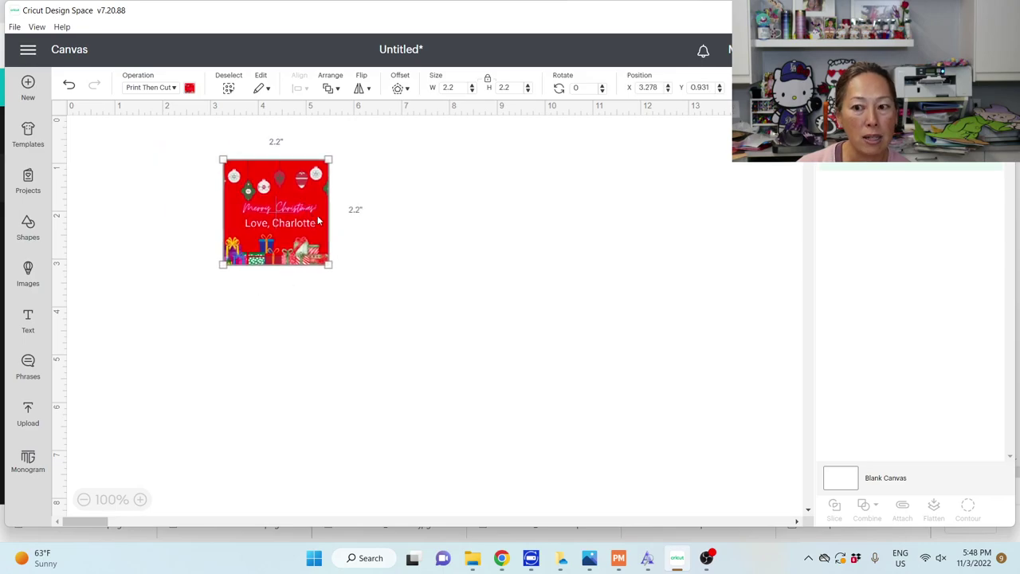
Add a circle shape and position it over the Christmas card.
{"action": "left_click", "coordinate": [28, 229]}
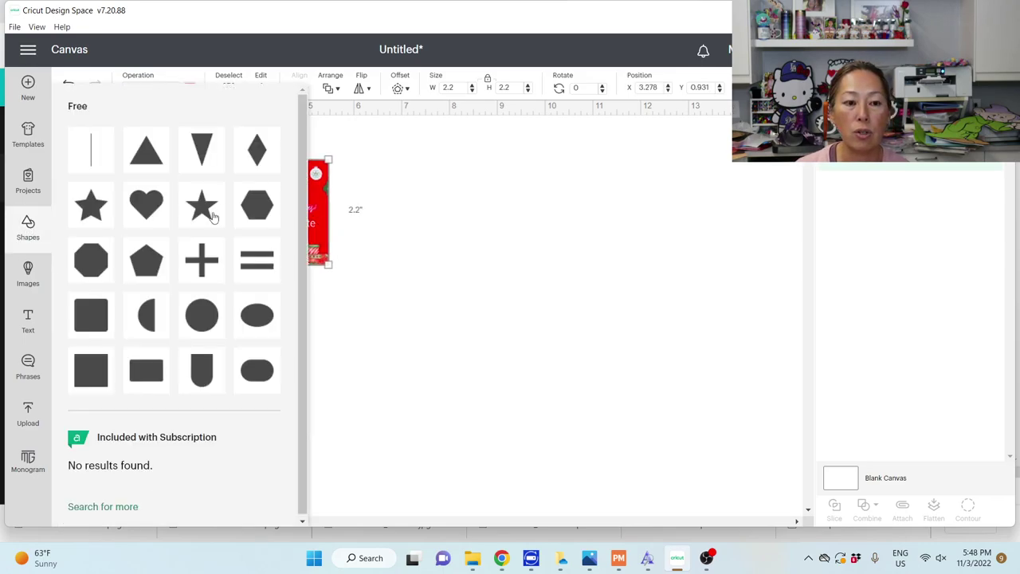
{"action": "left_click", "coordinate": [208, 317]}
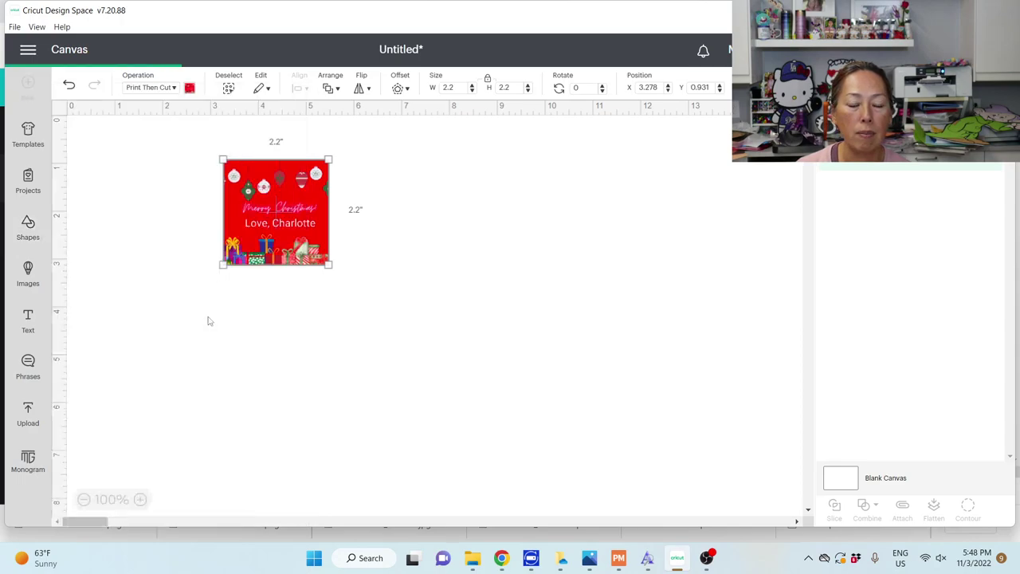
{"action": "left_click_drag", "start_coordinate": [164, 187], "coordinate": [293, 214]}
{"action": "left_click", "coordinate": [442, 234]}
{"action": "left_click_drag", "start_coordinate": [345, 257], "coordinate": [450, 322]}
{"action": "left_click", "coordinate": [325, 177]}
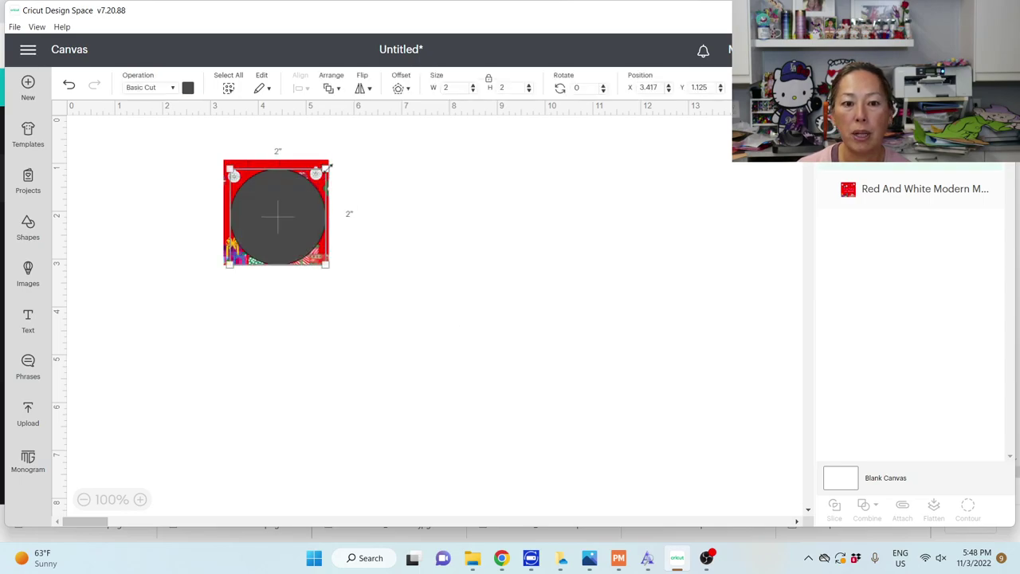
{"action": "left_click", "coordinate": [255, 166]}
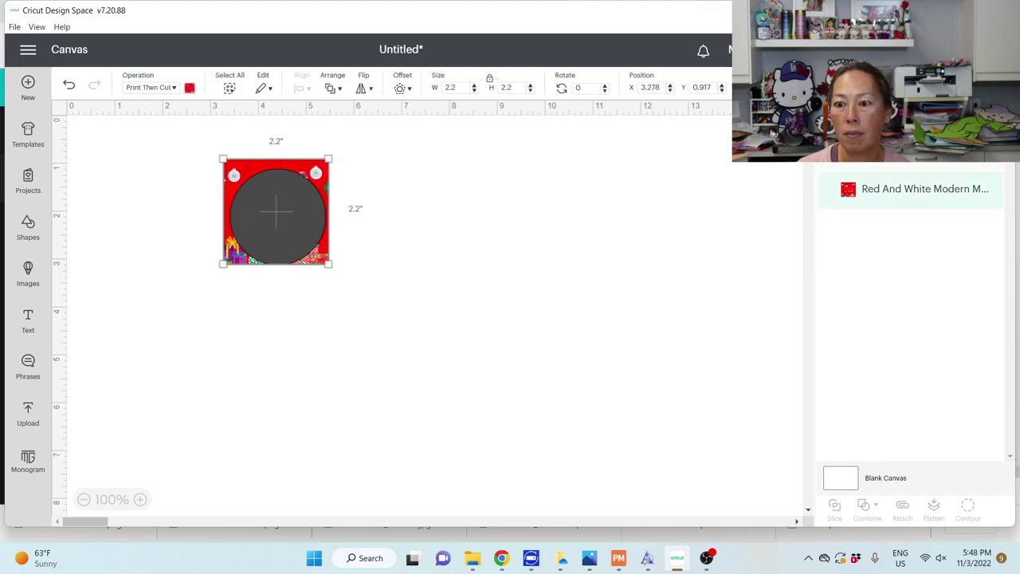
{"action": "left_click_drag", "start_coordinate": [275, 211], "coordinate": [556, 176]}
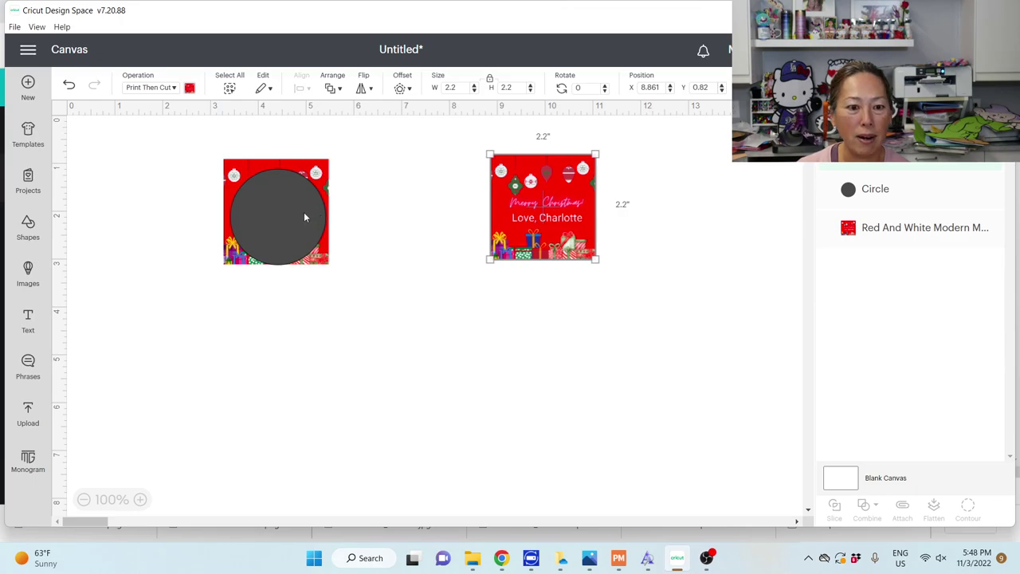
{"action": "left_click_drag", "start_coordinate": [303, 212], "coordinate": [300, 211]}
Slice the circle out of the card and delete the leftover grey circle.
{"action": "left_click", "coordinate": [165, 196]}
{"action": "left_click_drag", "start_coordinate": [153, 185], "coordinate": [340, 267]}
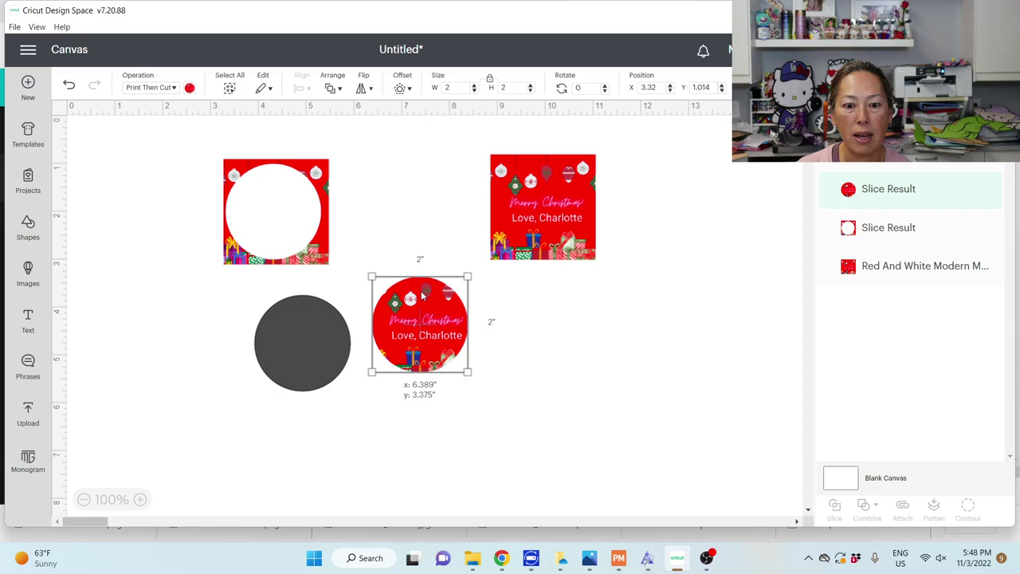
{"action": "left_click", "coordinate": [589, 352]}
{"action": "left_click", "coordinate": [278, 345]}
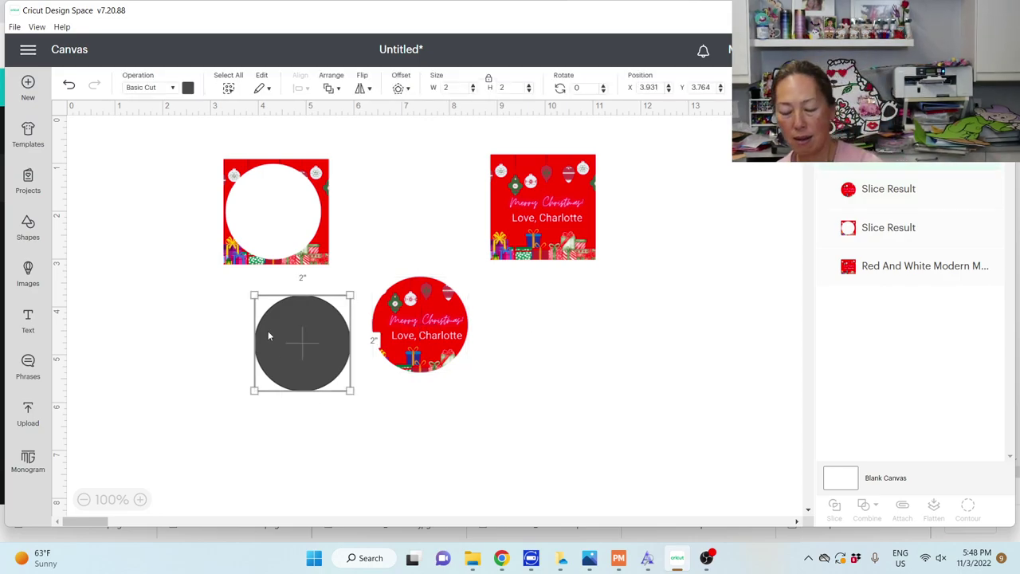
{"action": "key", "text": "Delete"}
{"action": "left_click", "coordinate": [230, 185]}
Delete the holed card and set Project copies to 7 for both stickers.
{"action": "key", "text": "Delete"}
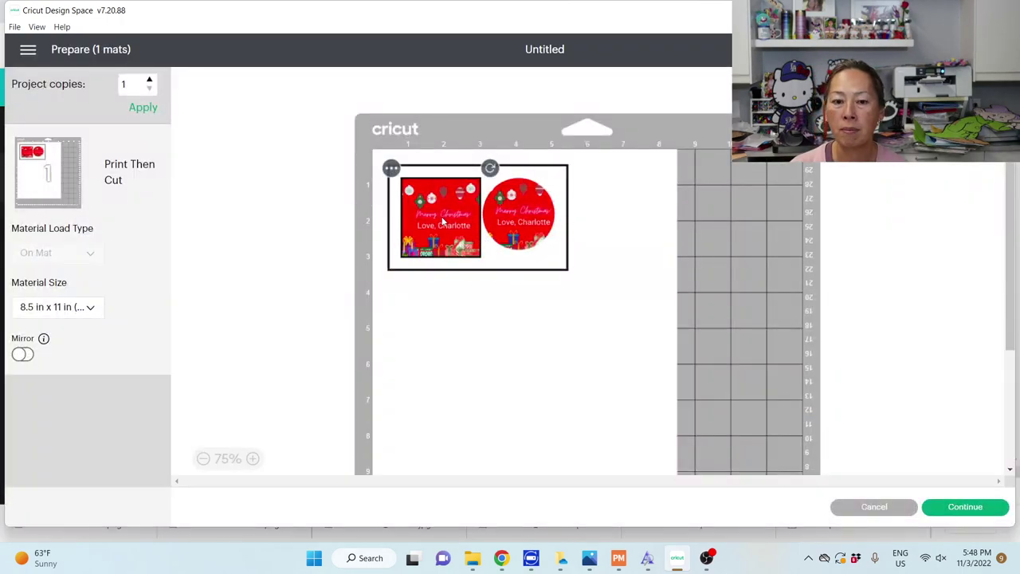
{"action": "double_click", "coordinate": [127, 84]}
{"action": "type", "text": "4"}
{"action": "left_click", "coordinate": [138, 111]}
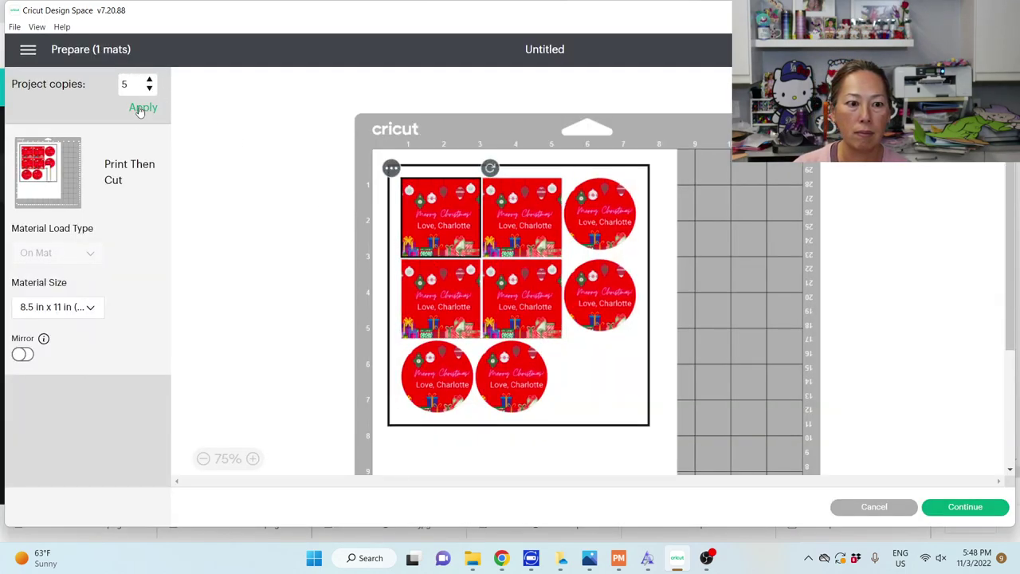
{"action": "left_click", "coordinate": [139, 112]}
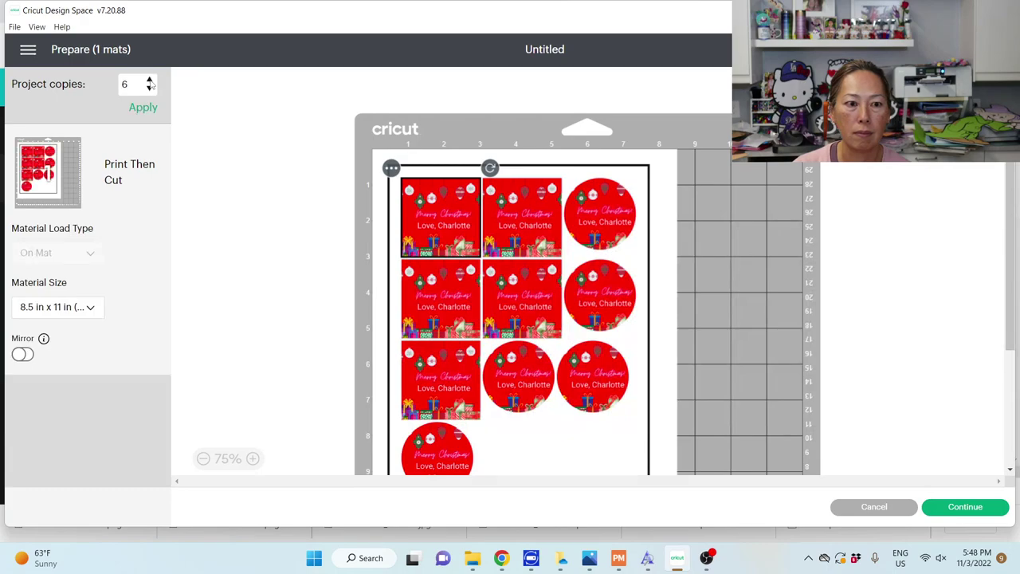
{"action": "left_click", "coordinate": [144, 108]}
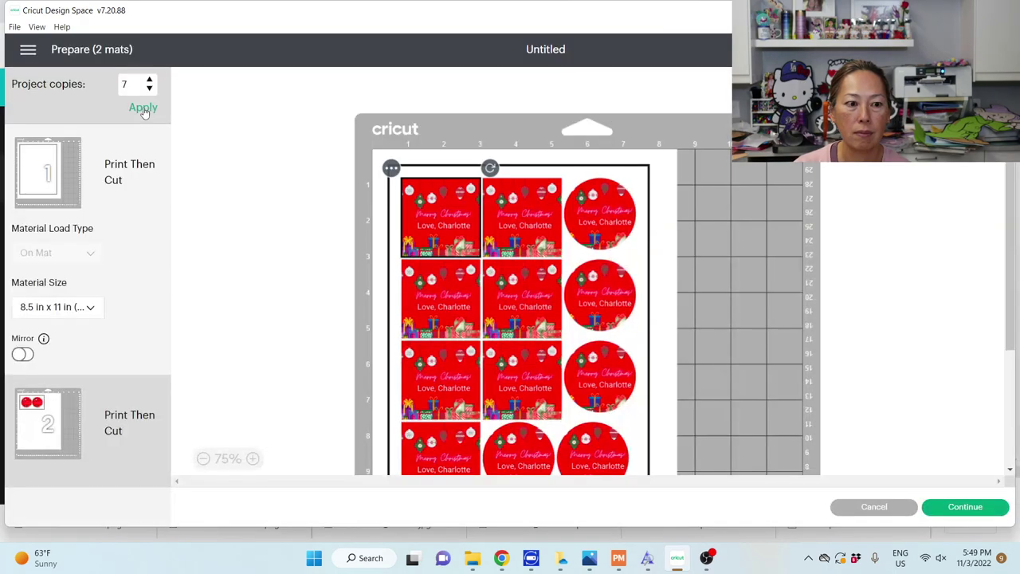
{"action": "scroll", "coordinate": [428, 152], "scroll_direction": "down", "scroll_amount": 3}
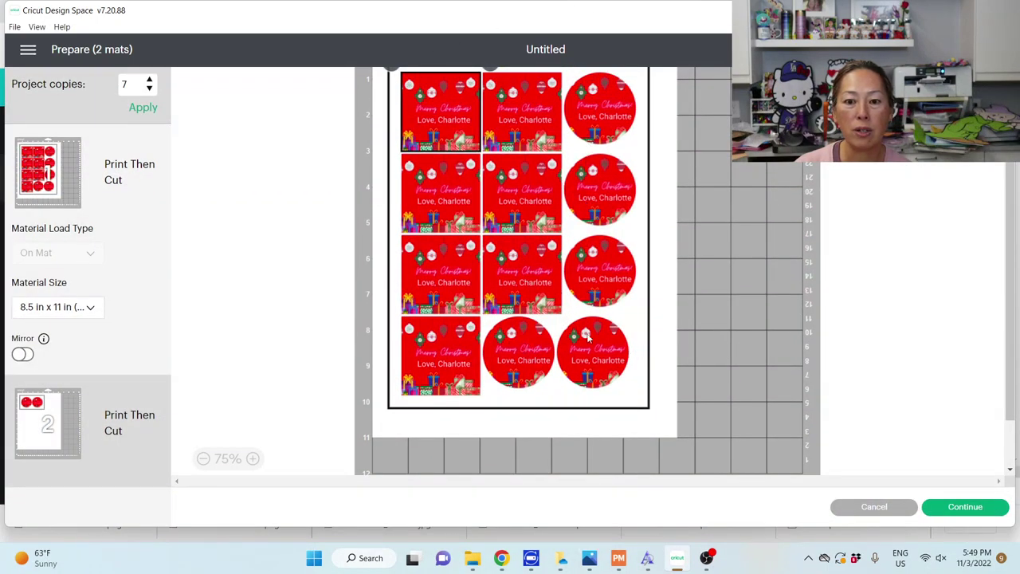
{"action": "scroll", "coordinate": [593, 319], "scroll_direction": "up", "scroll_amount": 3}
{"action": "scroll", "coordinate": [478, 160], "scroll_direction": "down", "scroll_amount": 1}
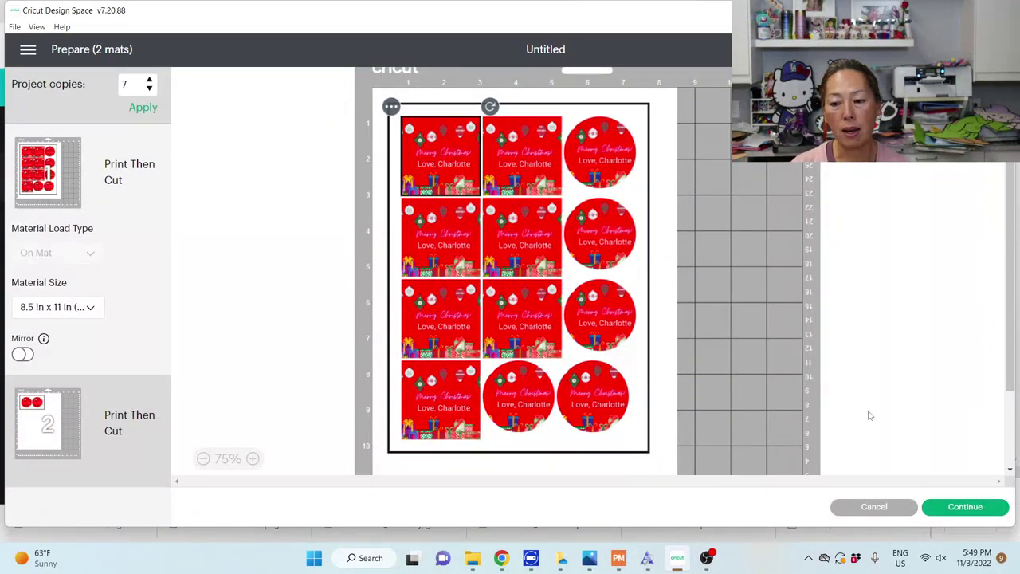
Send the first mat to the Brother HL-L3210CW series printer with Use System Dialog on.
{"action": "left_click", "coordinate": [977, 510]}
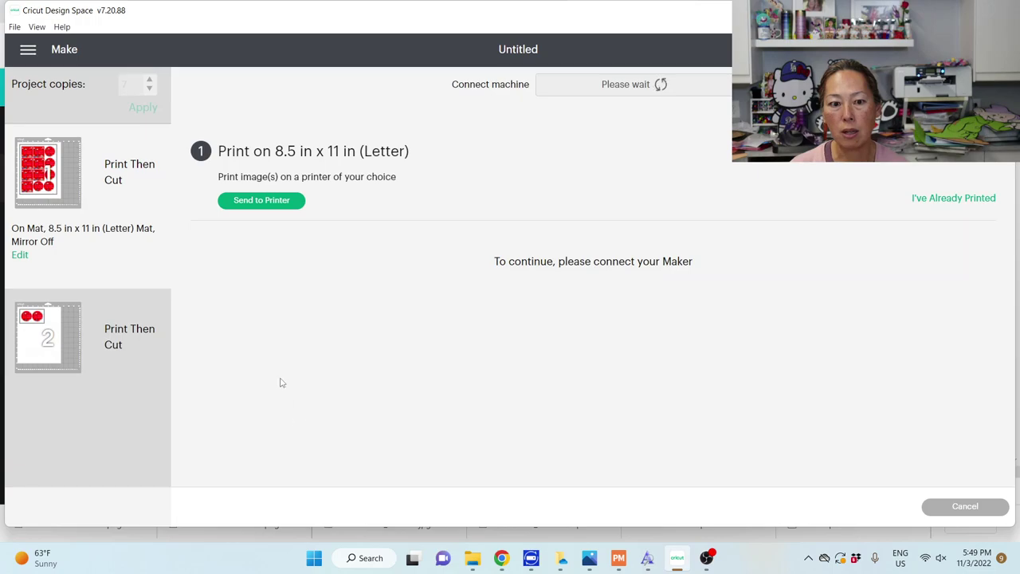
{"action": "left_click", "coordinate": [268, 201]}
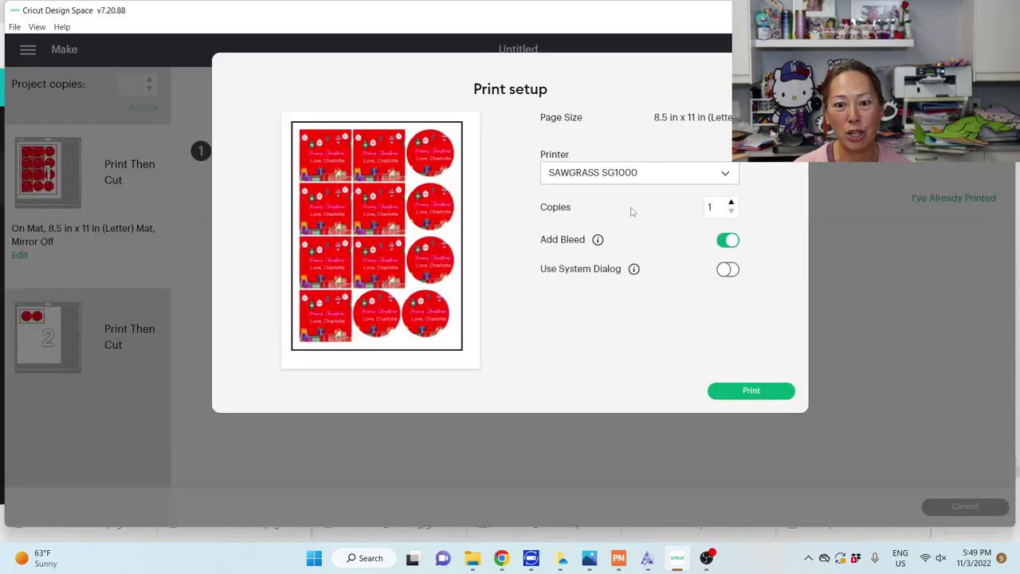
{"action": "left_click", "coordinate": [631, 181]}
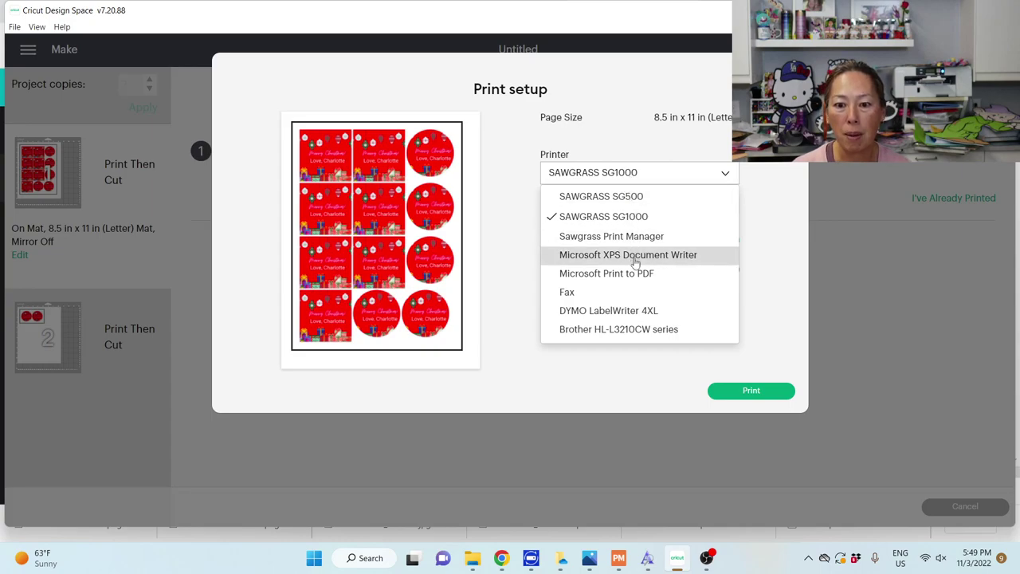
{"action": "left_click", "coordinate": [635, 332]}
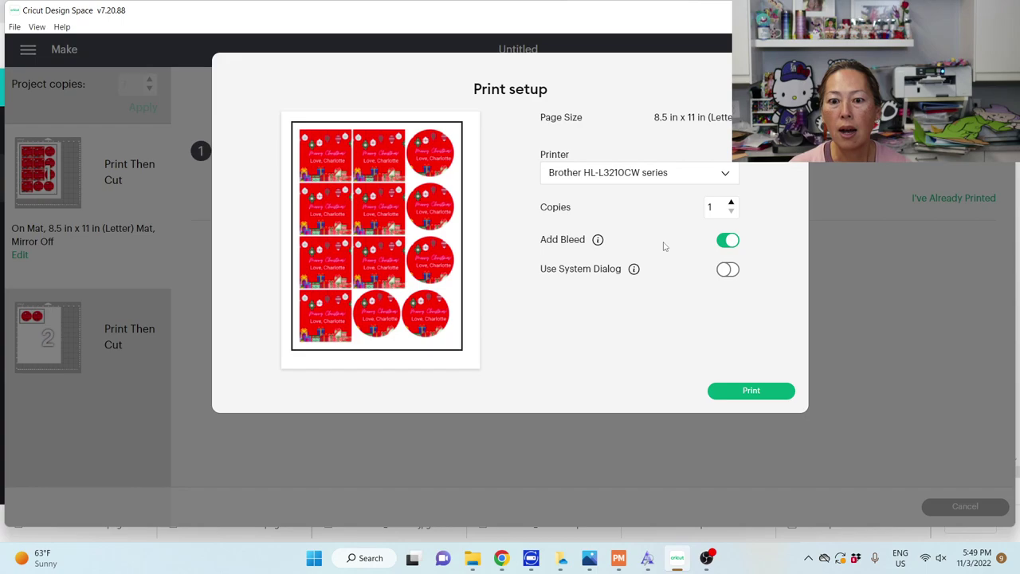
{"action": "left_click", "coordinate": [730, 271]}
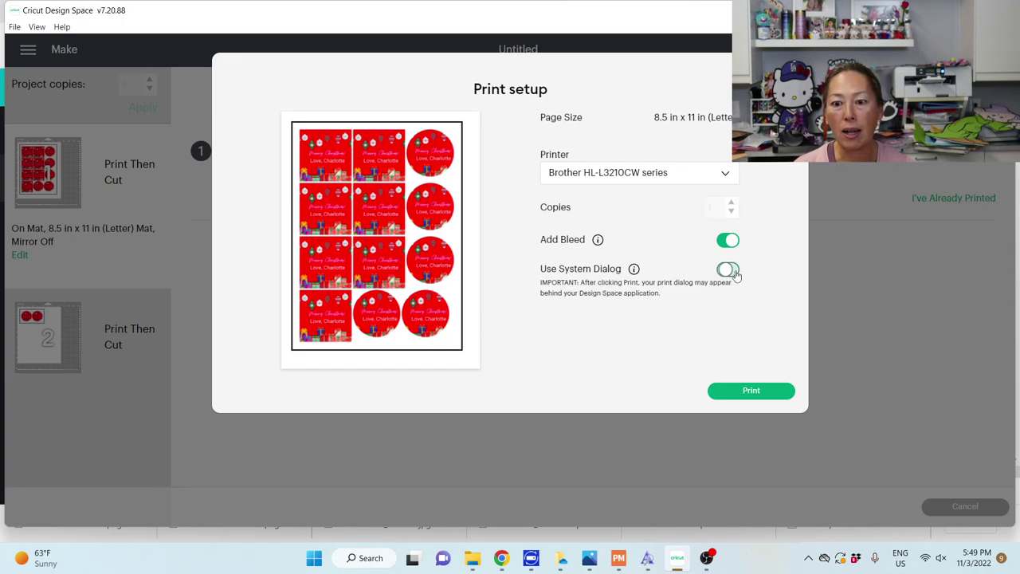
{"action": "left_click", "coordinate": [761, 391]}
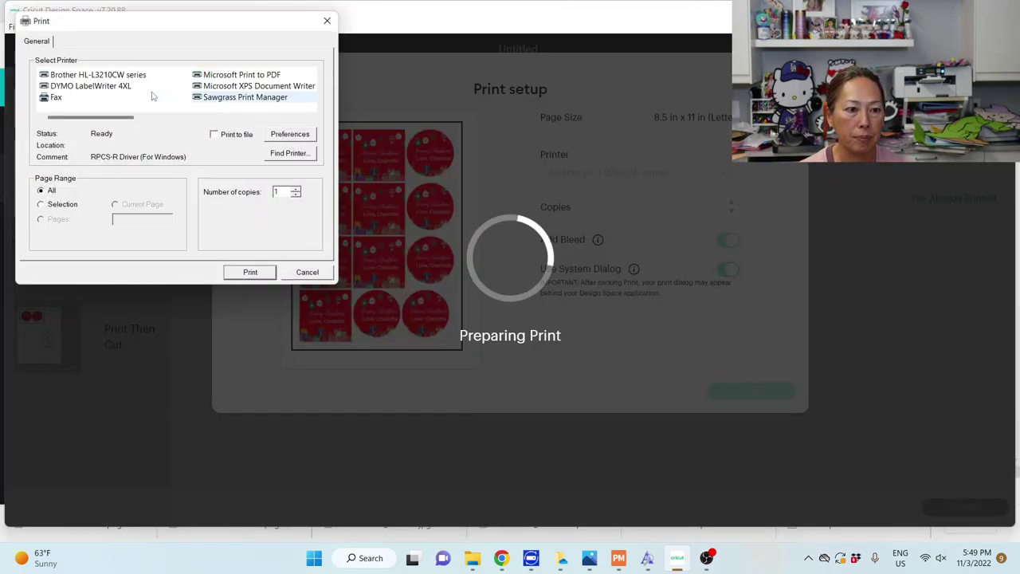
In Brother preferences, set Glossy Paper, Fine quality, Auto colour and Document (Mixed) type.
{"action": "left_click", "coordinate": [96, 74]}
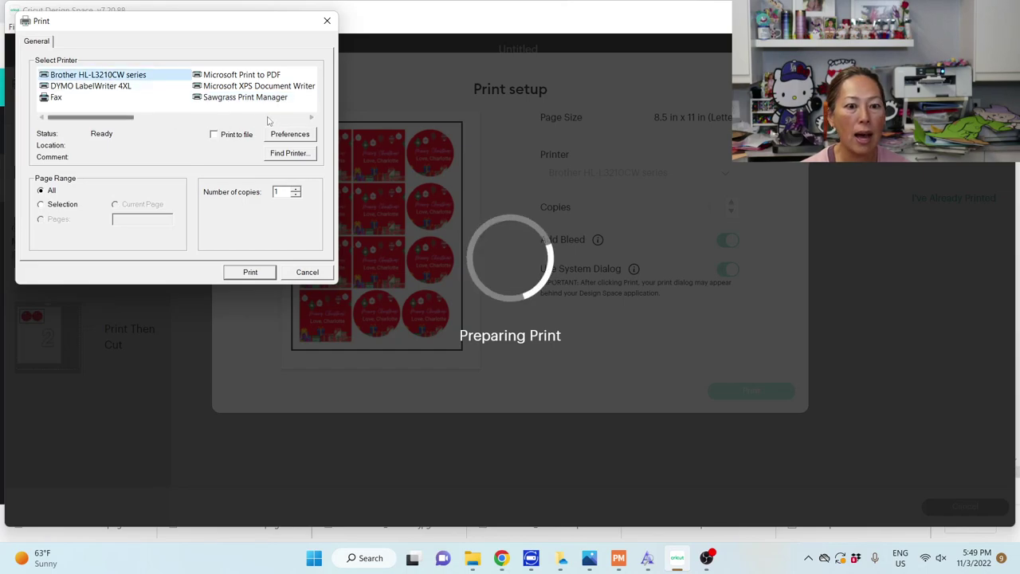
{"action": "left_click", "coordinate": [287, 134]}
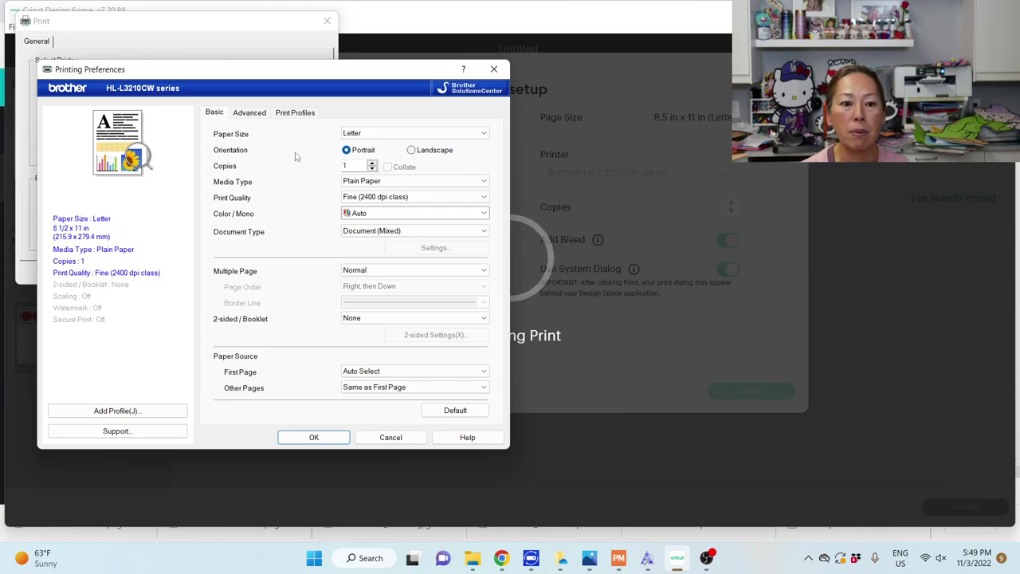
{"action": "left_click", "coordinate": [382, 181]}
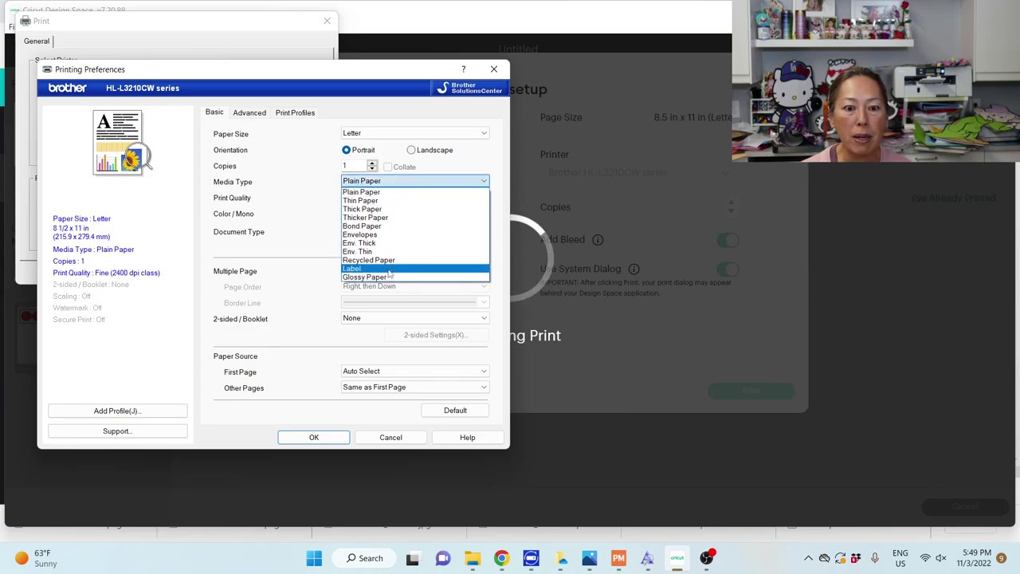
{"action": "left_click", "coordinate": [375, 276]}
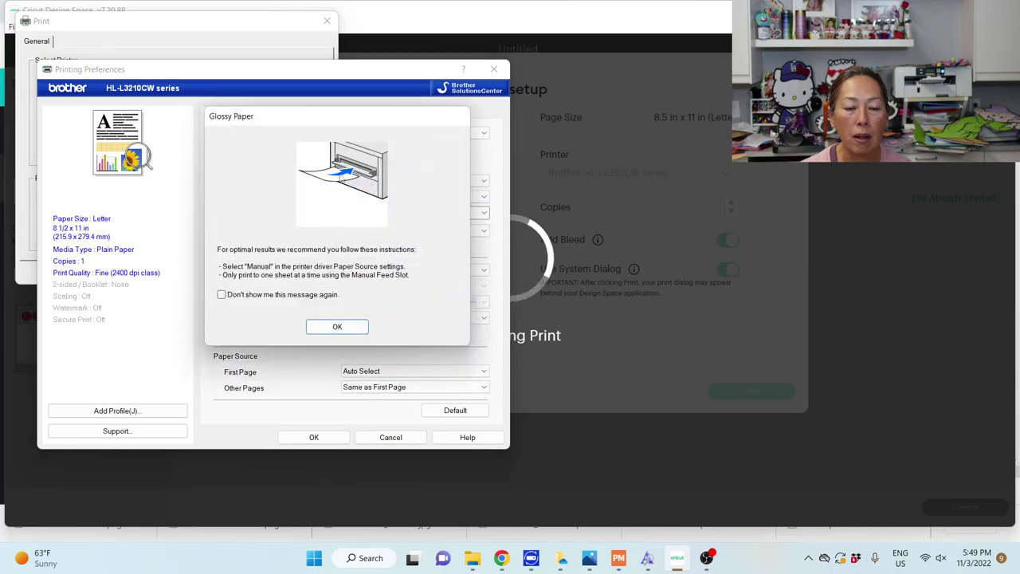
{"action": "left_click", "coordinate": [338, 326]}
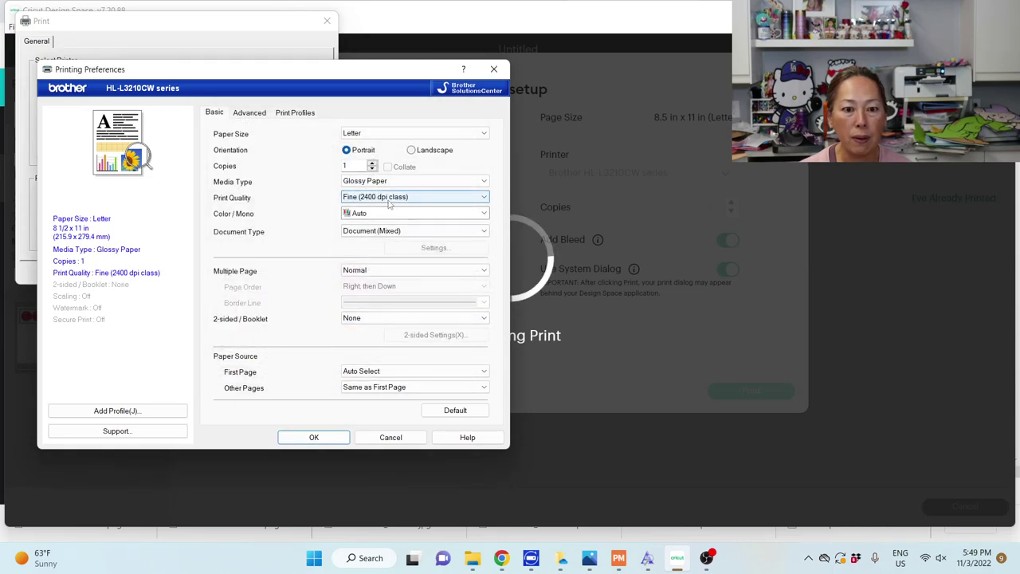
{"action": "left_click", "coordinate": [389, 198]}
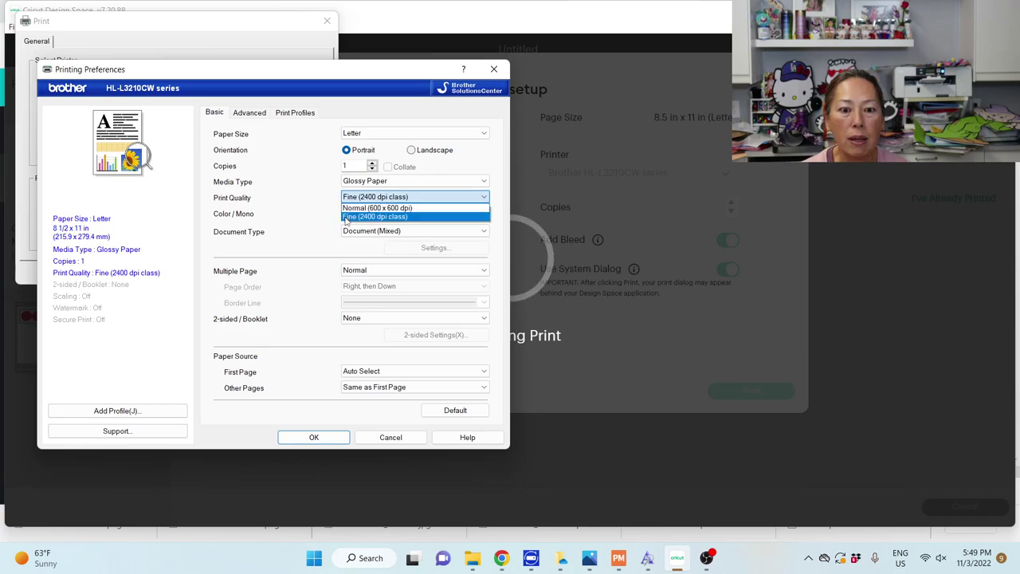
{"action": "left_click", "coordinate": [381, 216]}
{"action": "left_click", "coordinate": [381, 220]}
{"action": "left_click", "coordinate": [380, 226]}
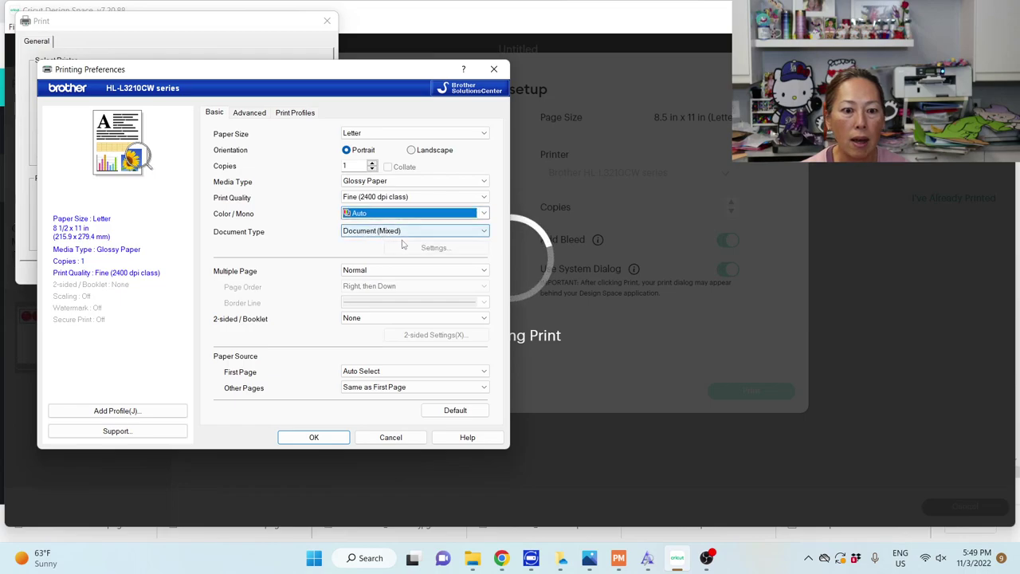
{"action": "left_click", "coordinate": [408, 232]}
{"action": "left_click", "coordinate": [411, 259]}
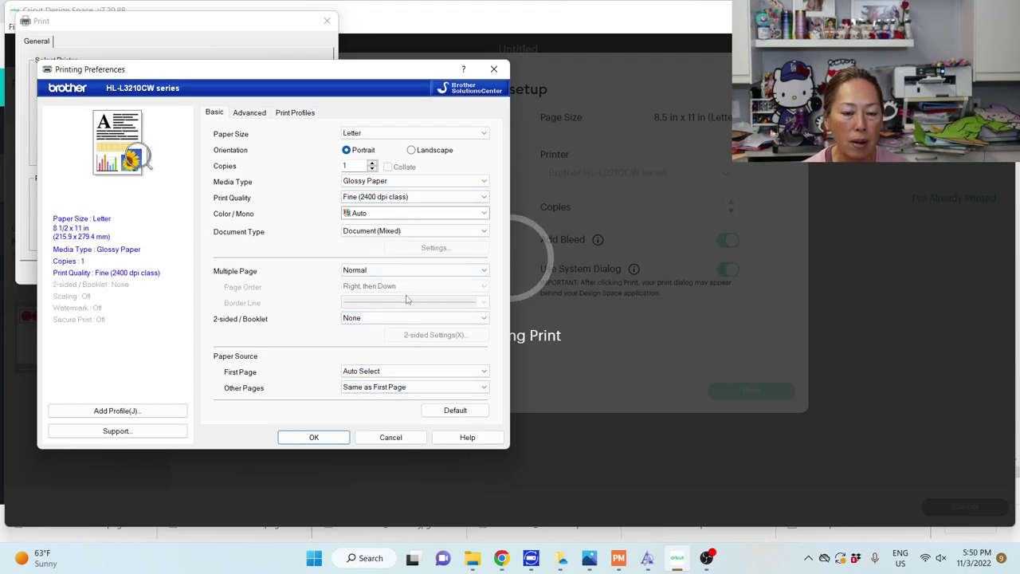
Review the advanced and profile settings, then confirm the glossy preferences and close Print.
{"action": "left_click", "coordinate": [252, 113]}
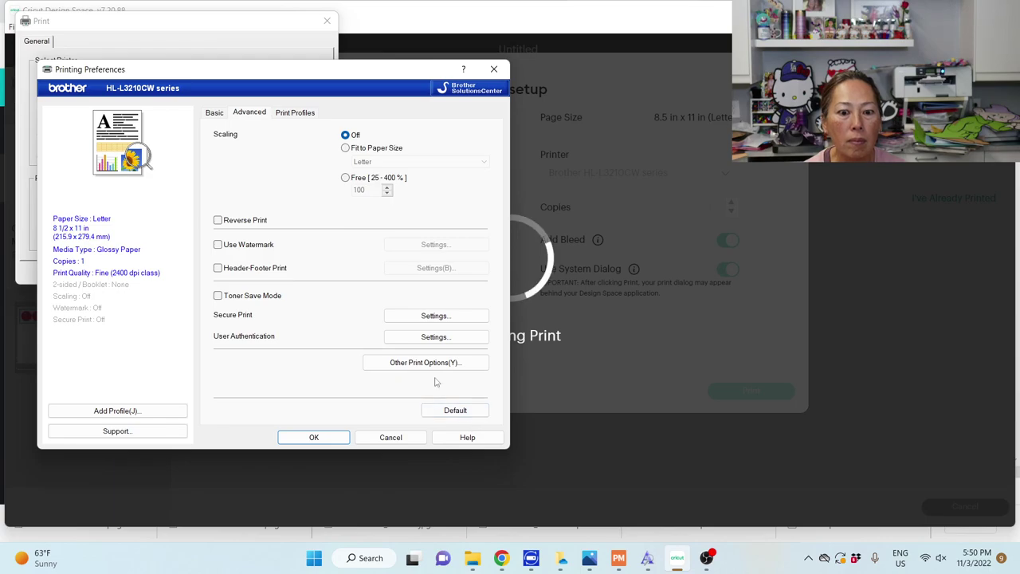
{"action": "left_click", "coordinate": [402, 366]}
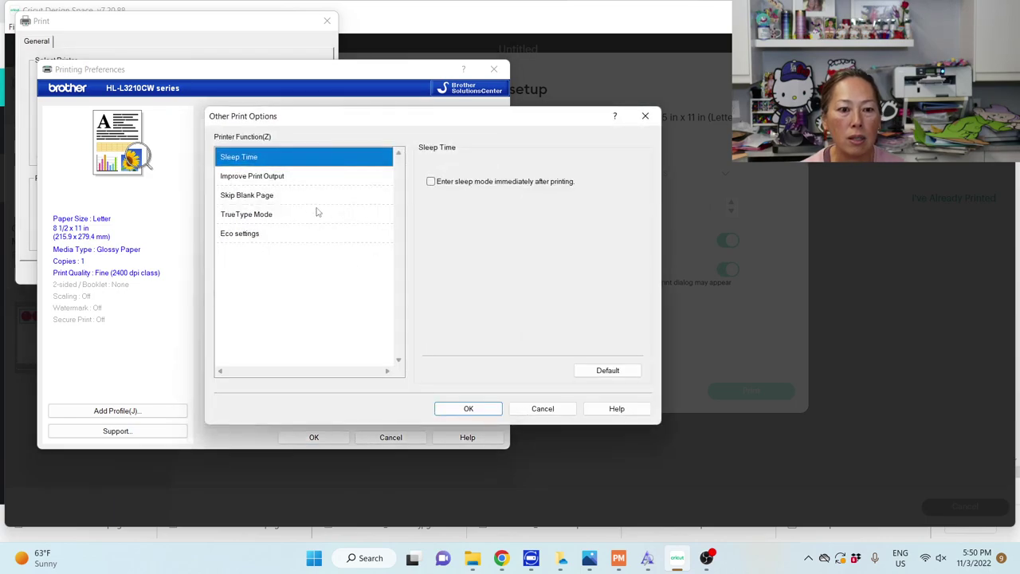
{"action": "left_click", "coordinate": [472, 411]}
{"action": "left_click", "coordinate": [295, 113]}
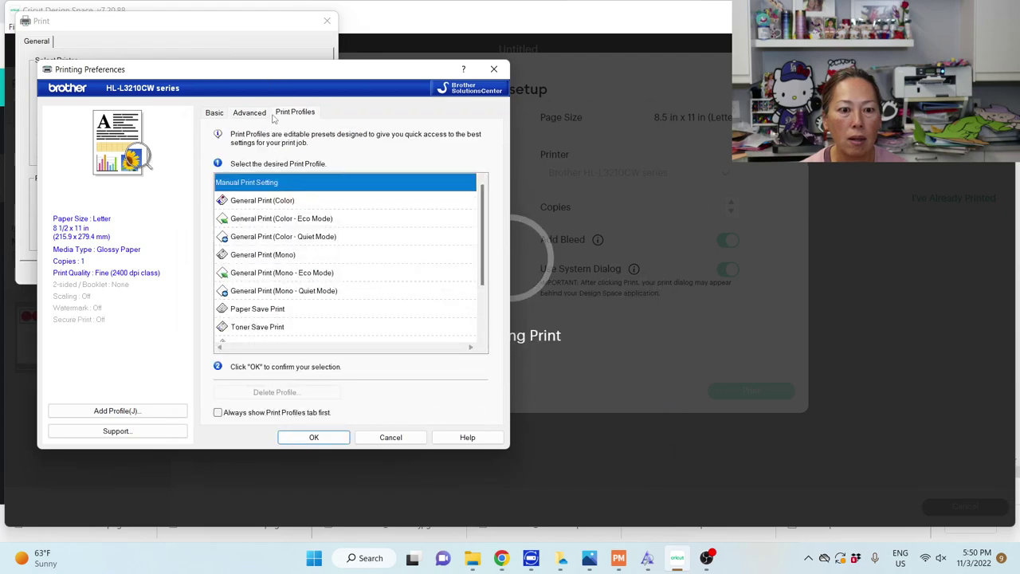
{"action": "left_click", "coordinate": [212, 114]}
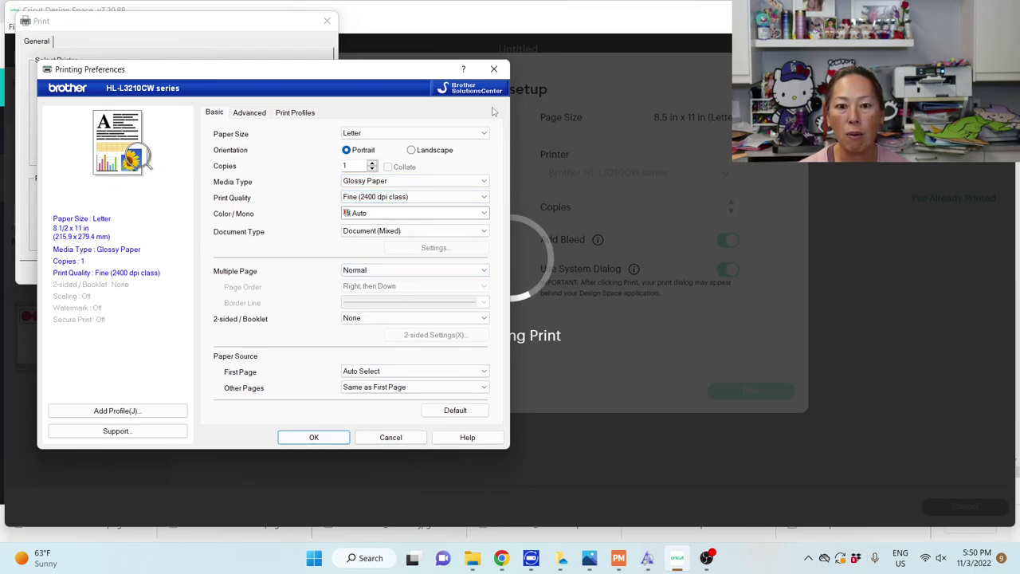
{"action": "left_click", "coordinate": [494, 72]}
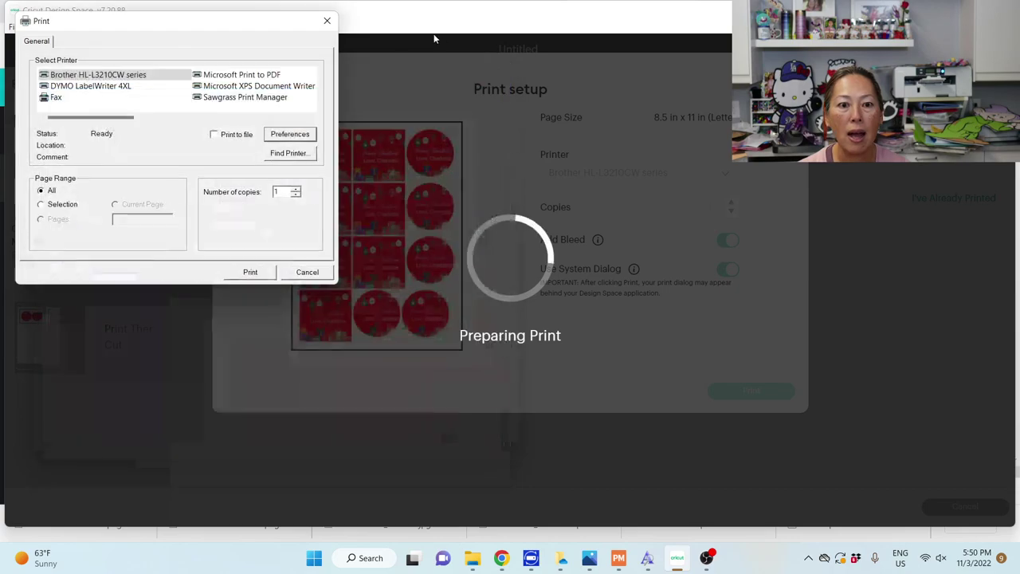
{"action": "left_click", "coordinate": [326, 20]}
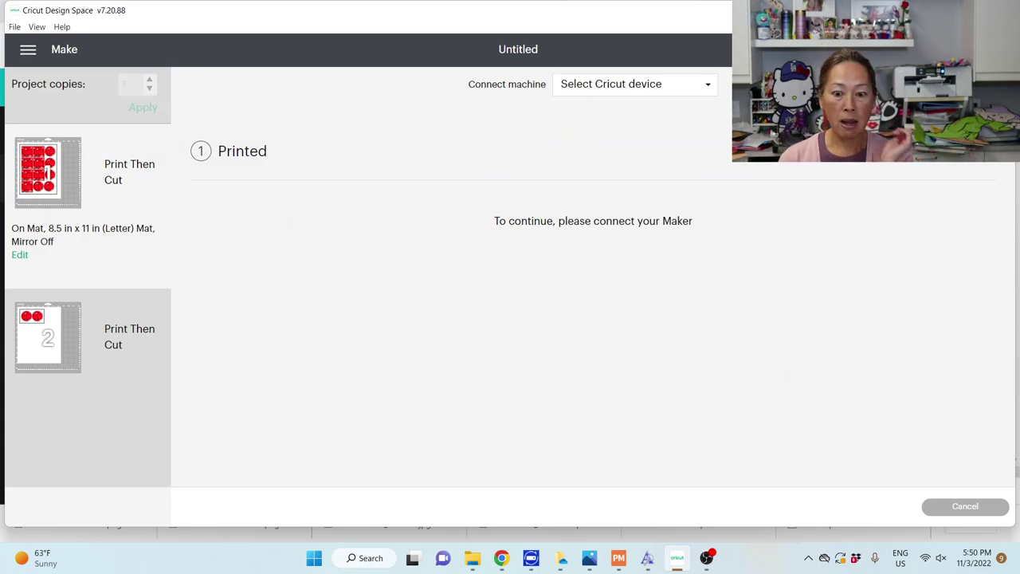
Bring the Chrome browser forward and switch to the Neato Labels tab.
{"action": "left_click", "coordinate": [501, 558]}
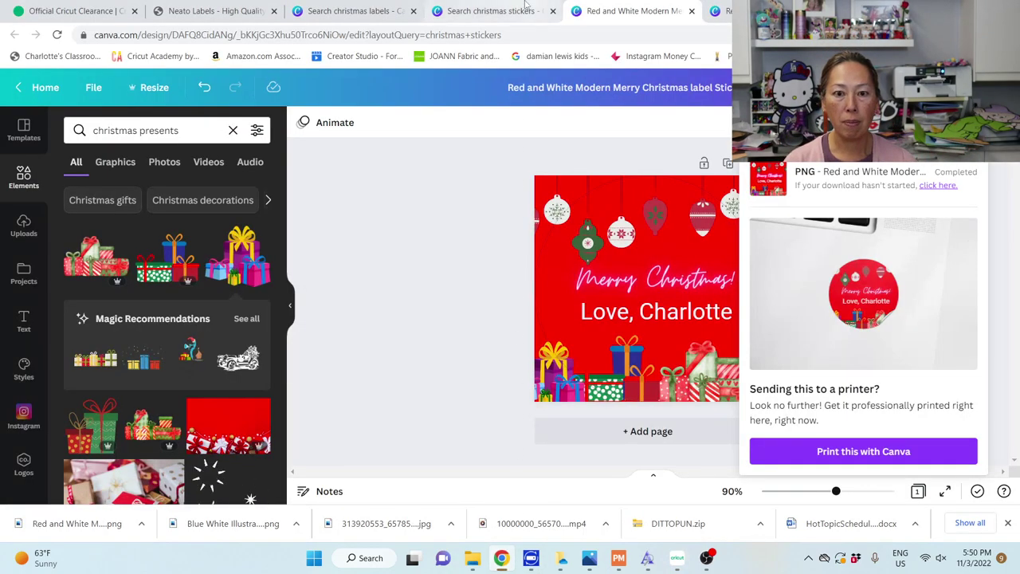
{"action": "left_click", "coordinate": [214, 10]}
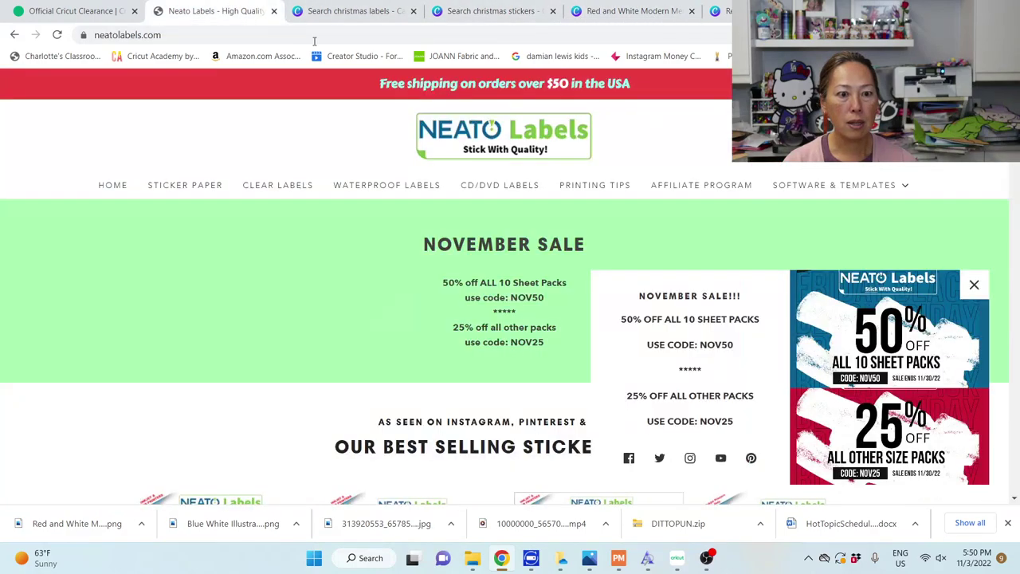